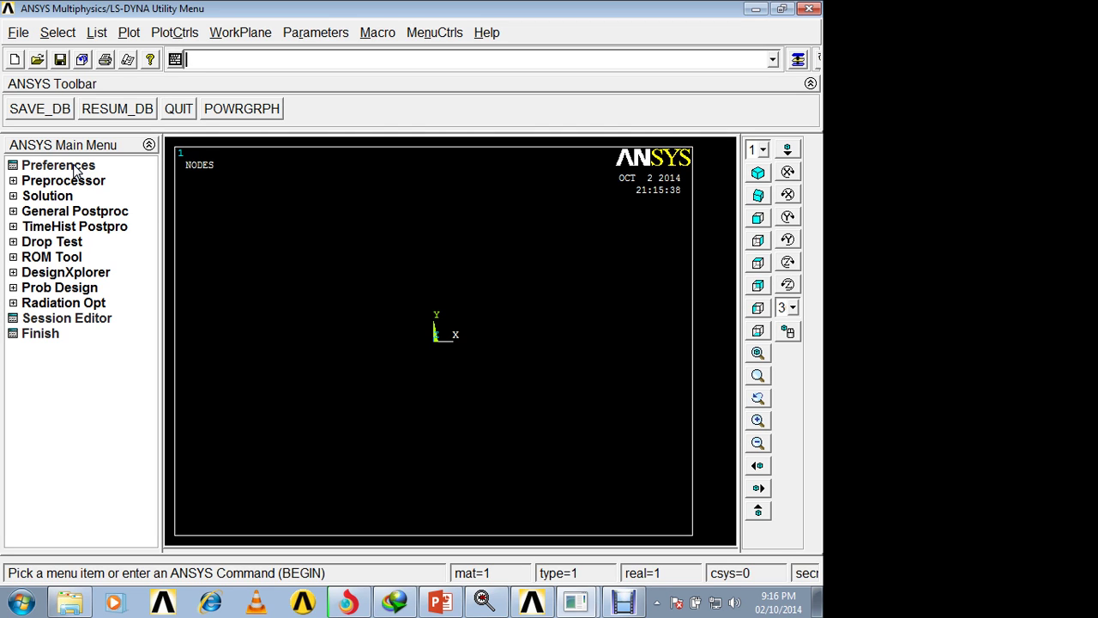
# Set the GUI filtering preferences to show only the Structural discipline
pyautogui.click(75, 170)
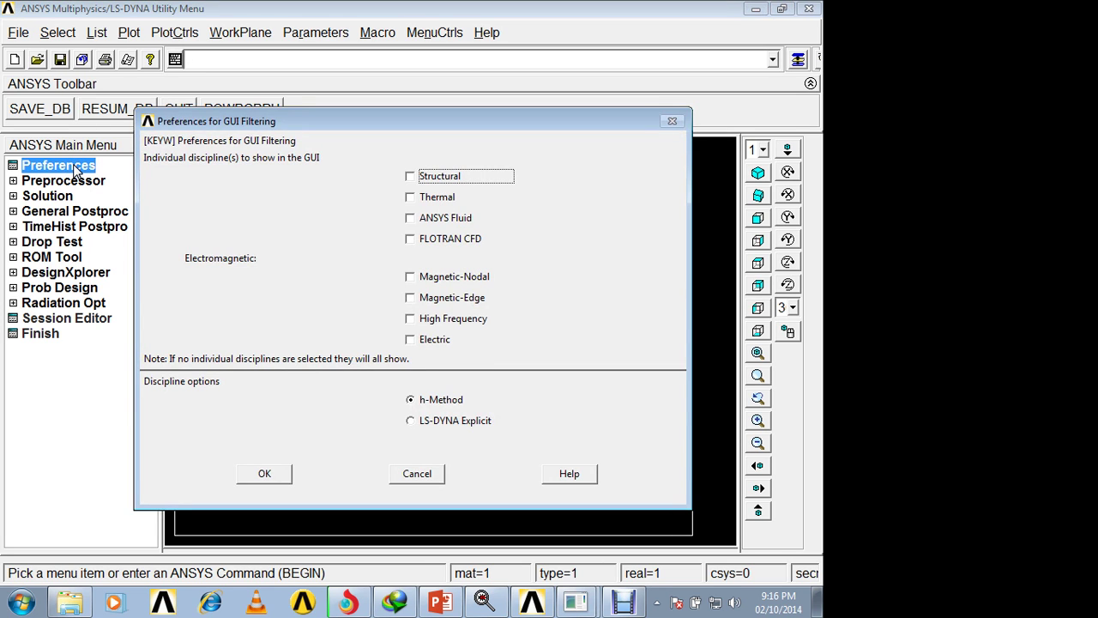
pyautogui.click(433, 178)
pyautogui.click(264, 473)
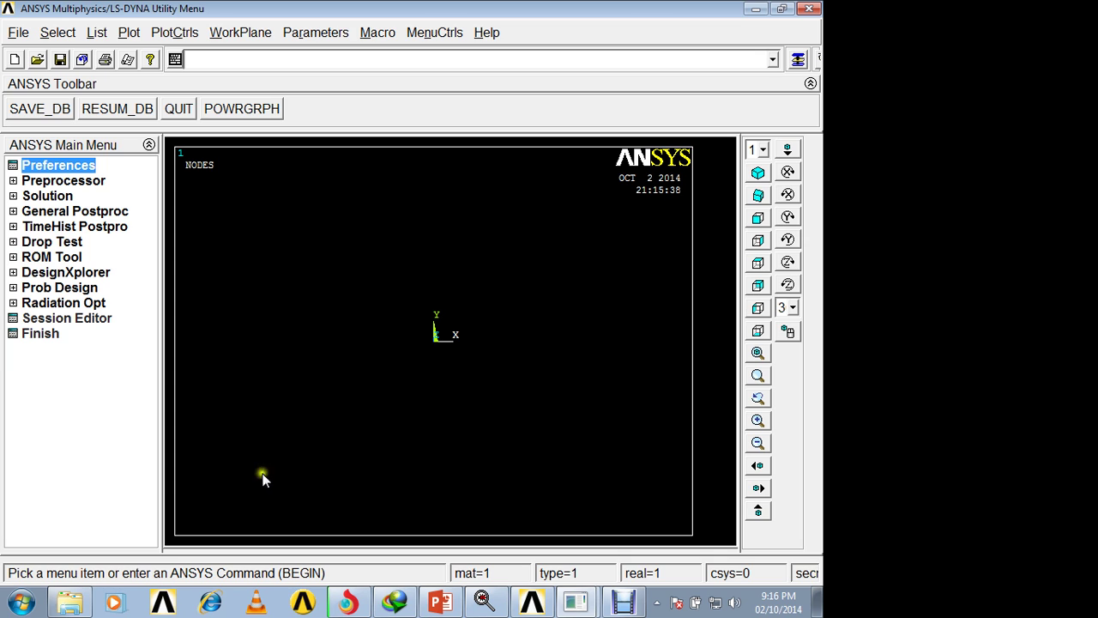
# Add the structural Solid element type Tet 4 node 285 with reference number 1
pyautogui.click(86, 183)
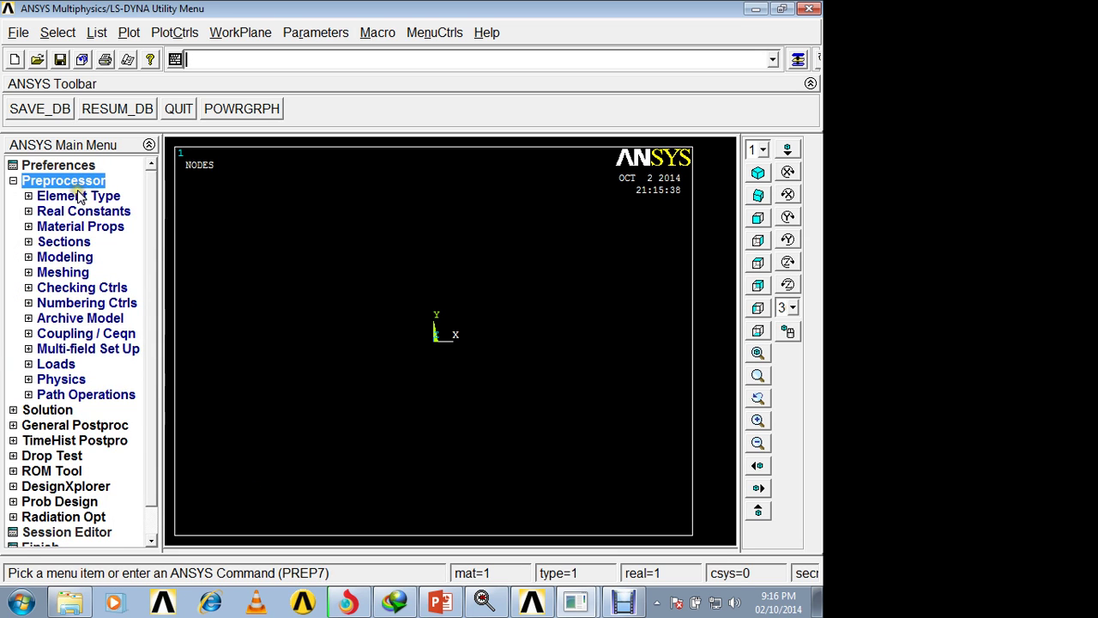
pyautogui.click(77, 196)
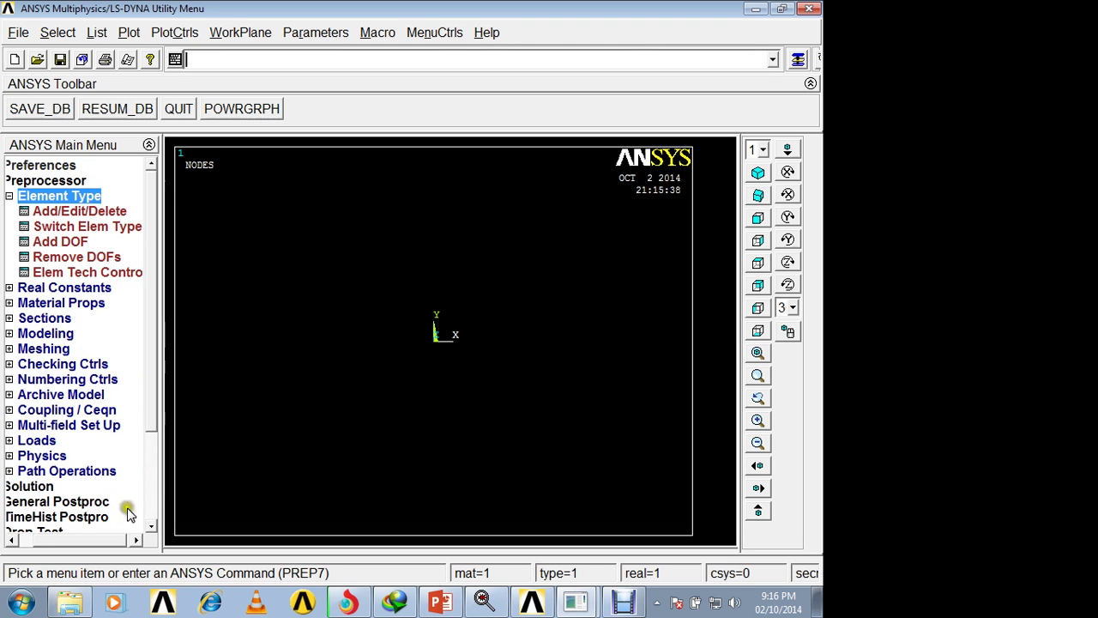
pyautogui.moveTo(159, 496); pyautogui.dragTo(195, 500)
pyautogui.click(131, 215)
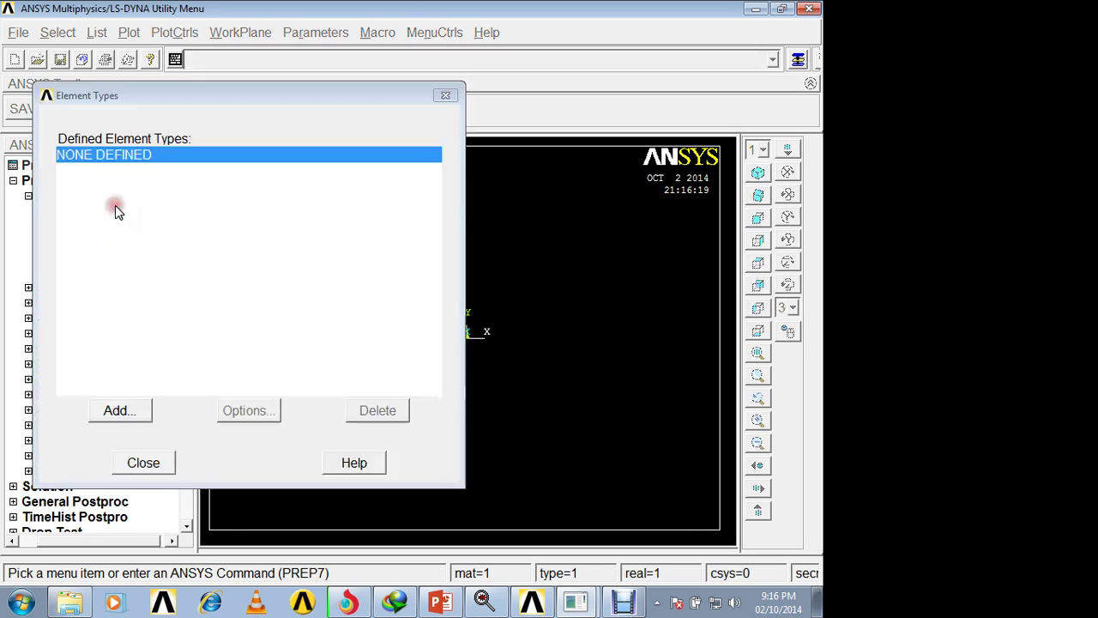
pyautogui.click(120, 412)
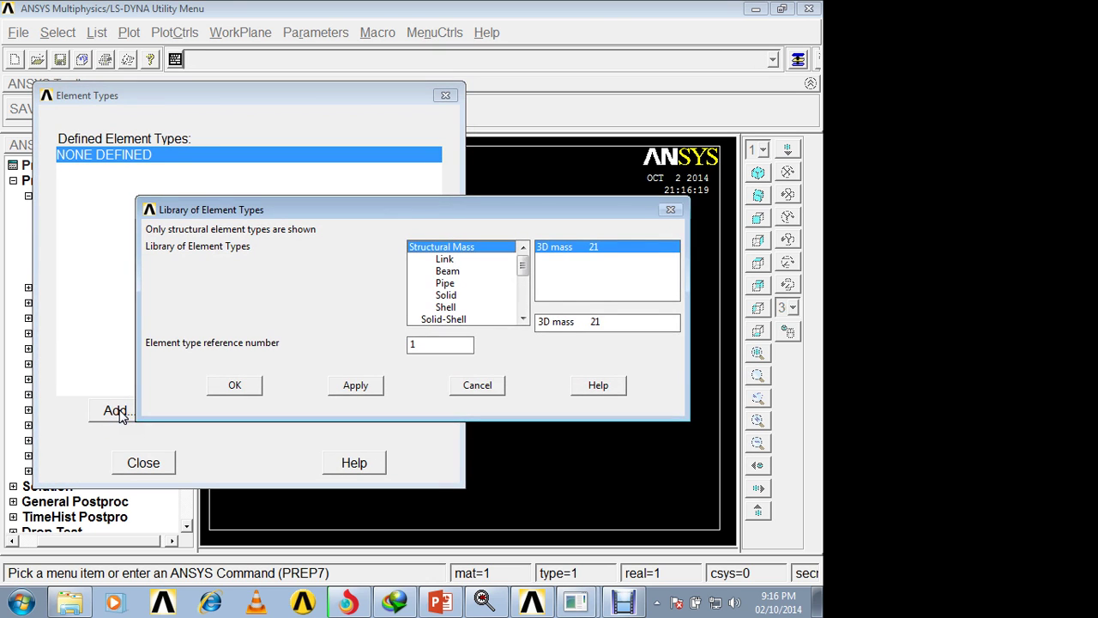
pyautogui.click(445, 296)
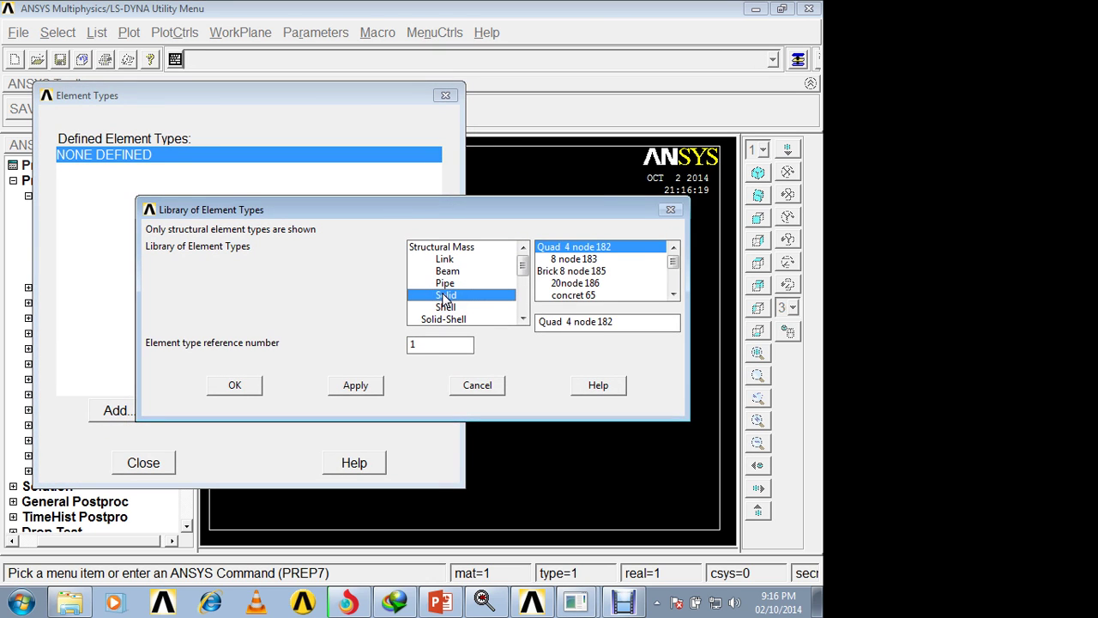
pyautogui.click(675, 265)
pyautogui.moveTo(674, 264); pyautogui.dragTo(674, 281)
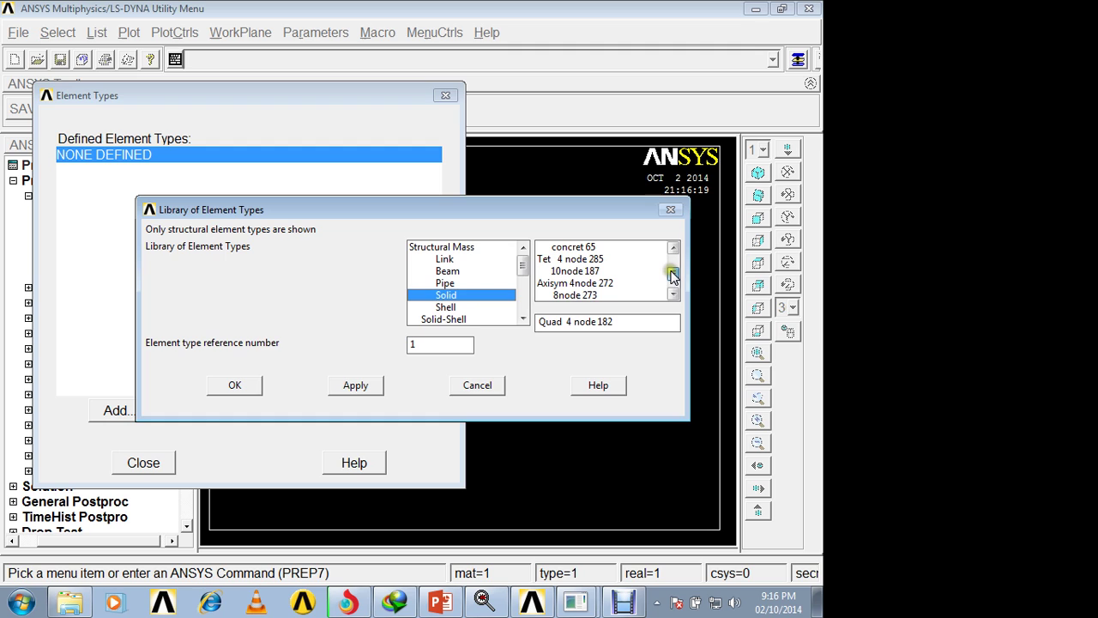
pyautogui.click(572, 260)
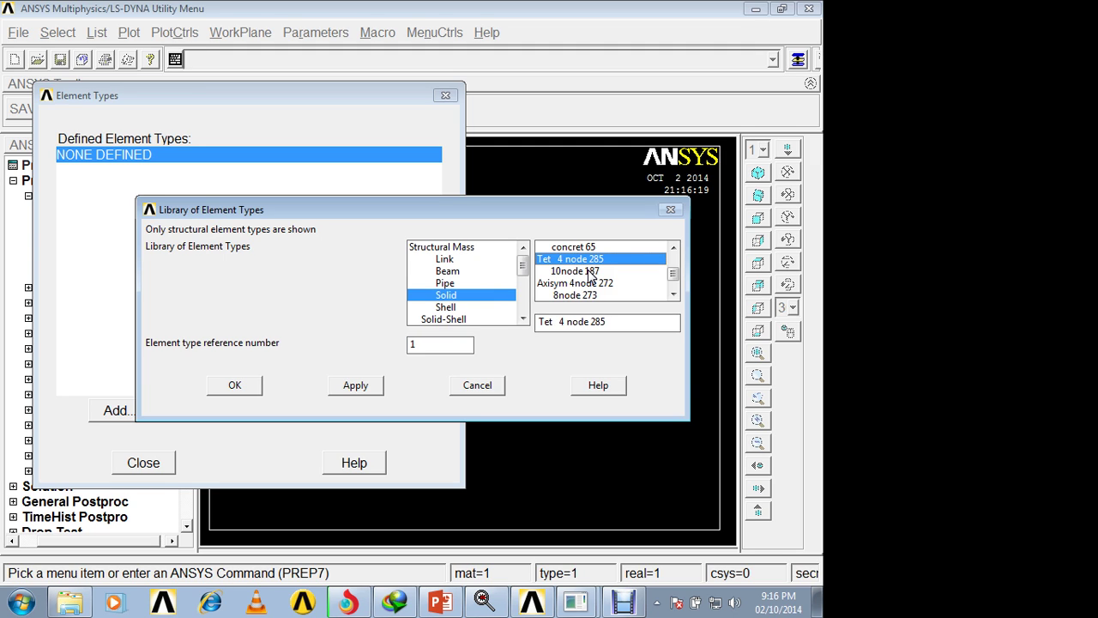
pyautogui.click(568, 271)
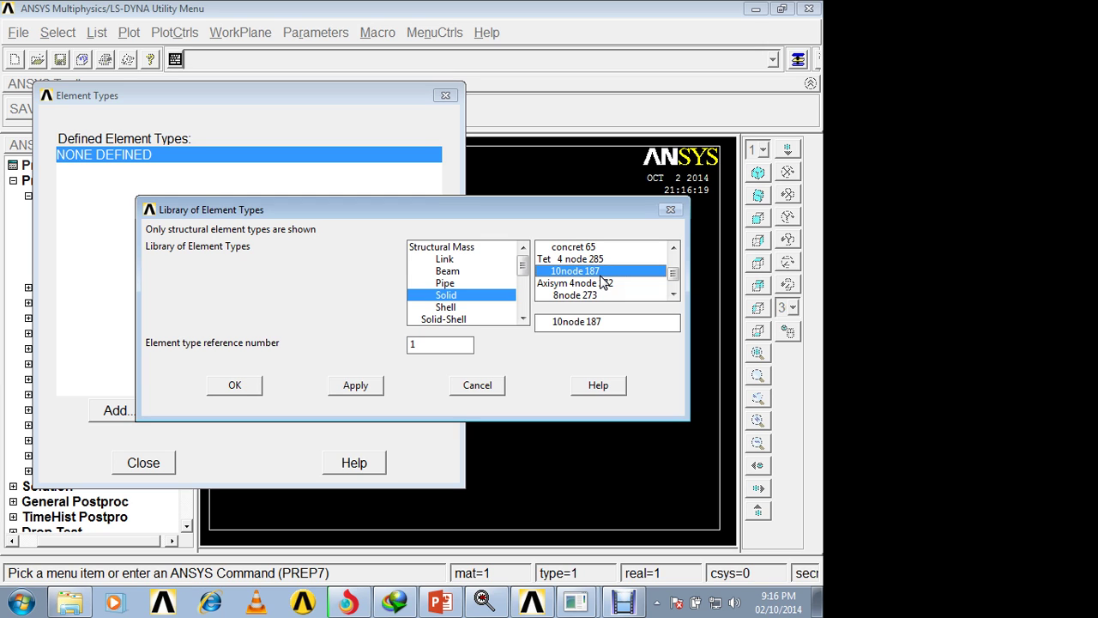
pyautogui.click(570, 259)
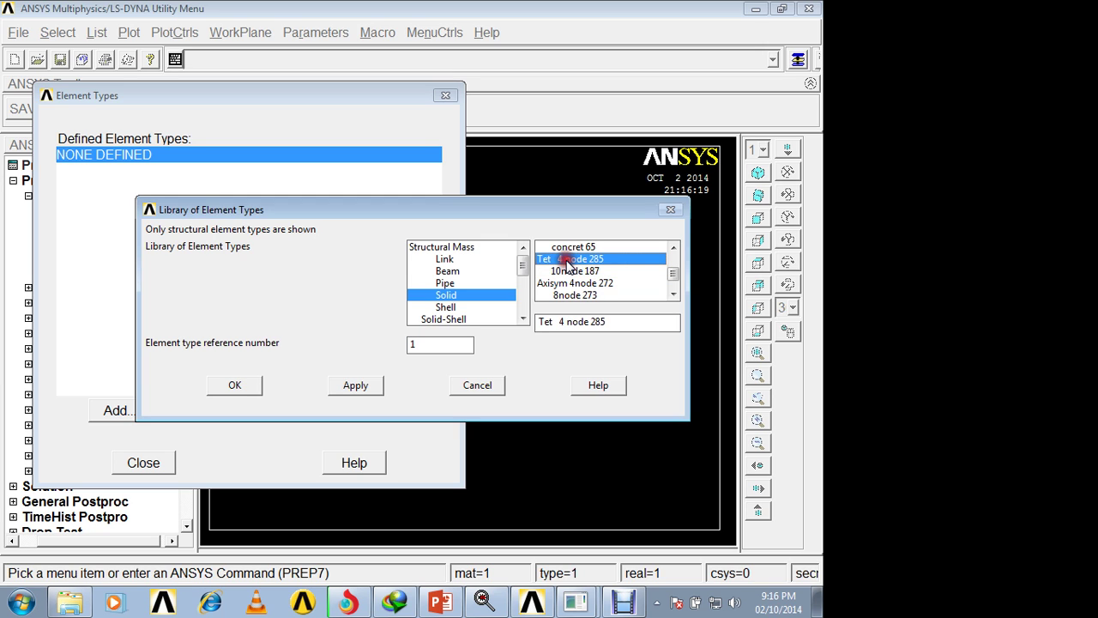
pyautogui.click(240, 386)
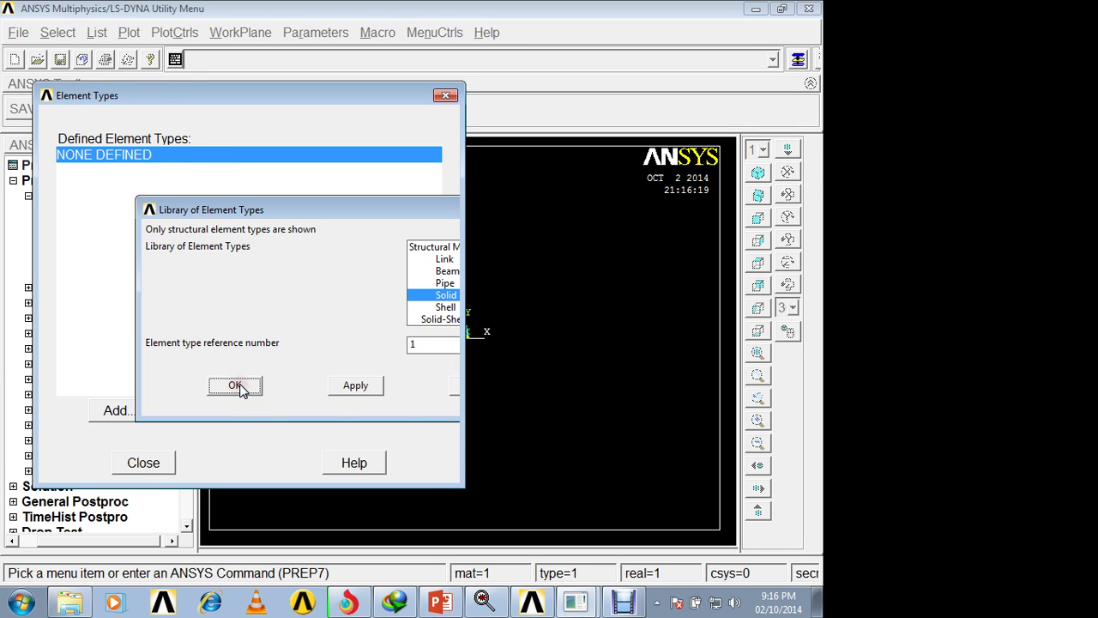
pyautogui.click(146, 462)
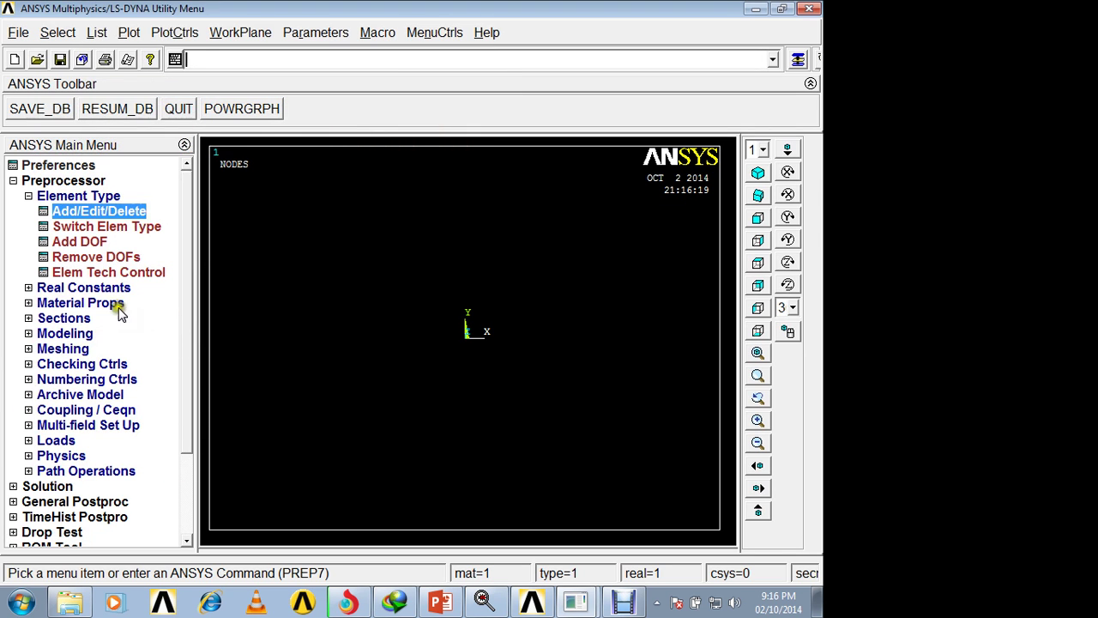
# Define linear elastic isotropic properties for material model 1, with EX 200e3 and PRXY 0.3
pyautogui.click(91, 304)
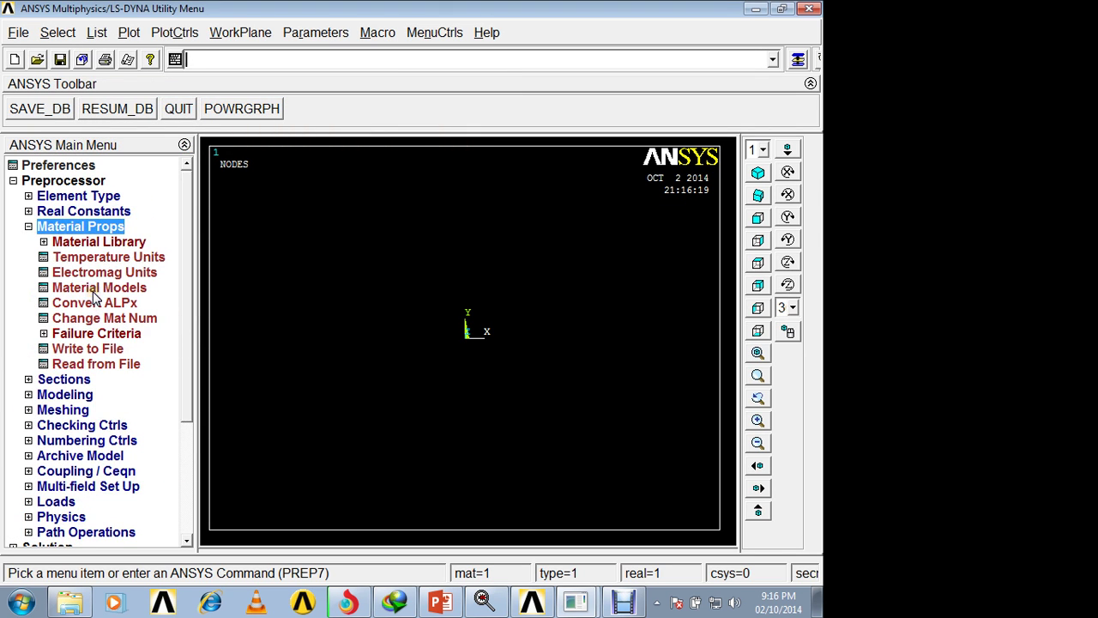
pyautogui.click(93, 290)
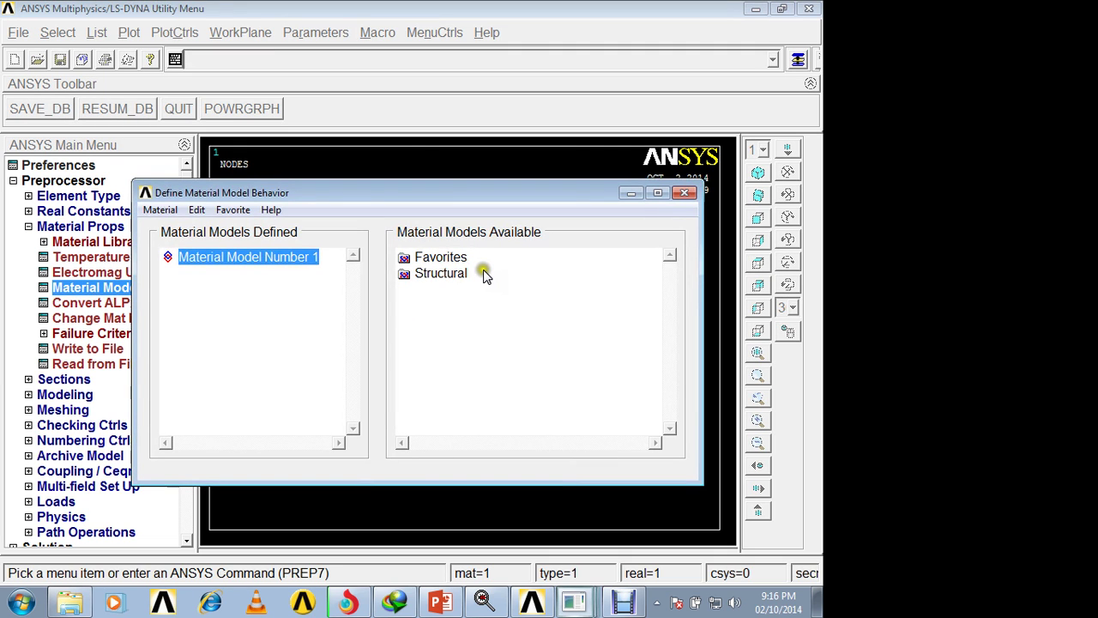
pyautogui.doubleClick(483, 273)
pyautogui.doubleClick(453, 287)
pyautogui.doubleClick(479, 303)
pyautogui.doubleClick(505, 318)
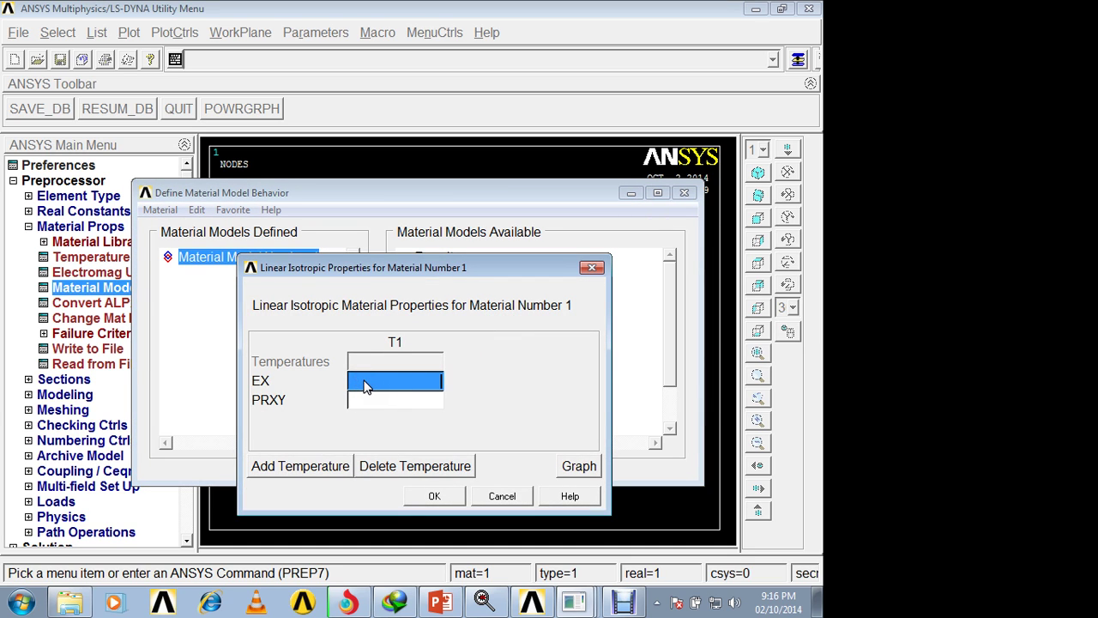
pyautogui.write('200e3')
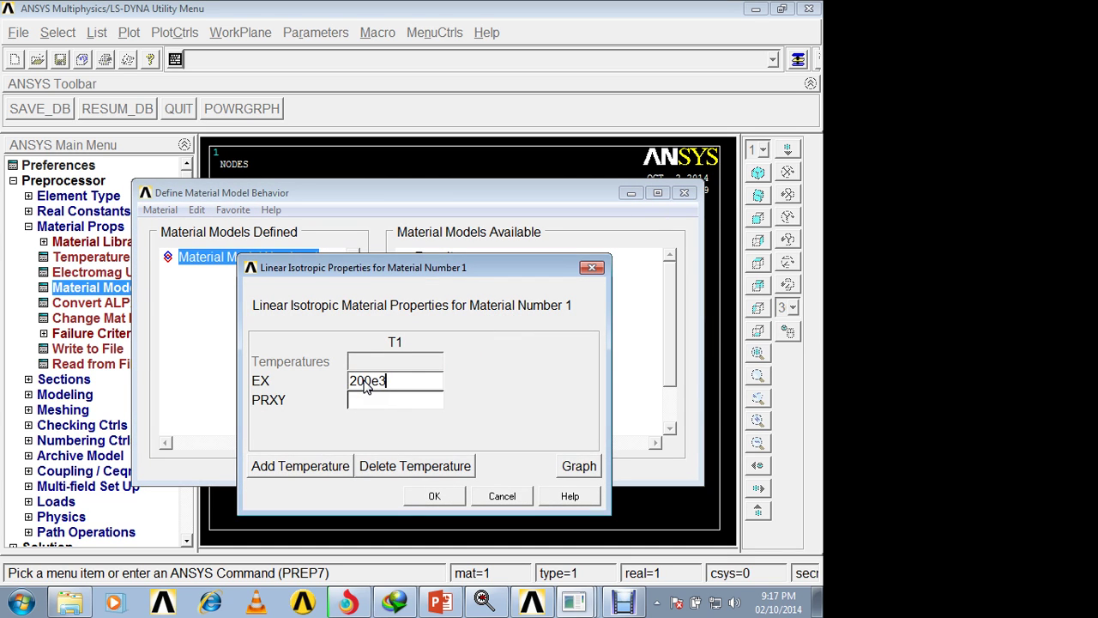
pyautogui.press('Tab')
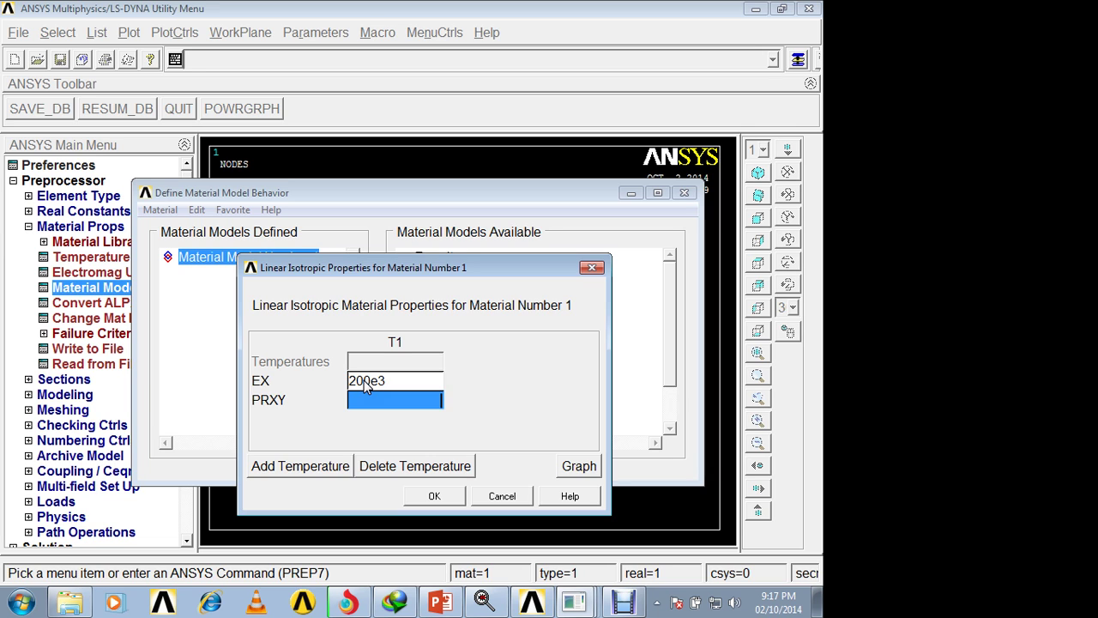
pyautogui.write('0.3')
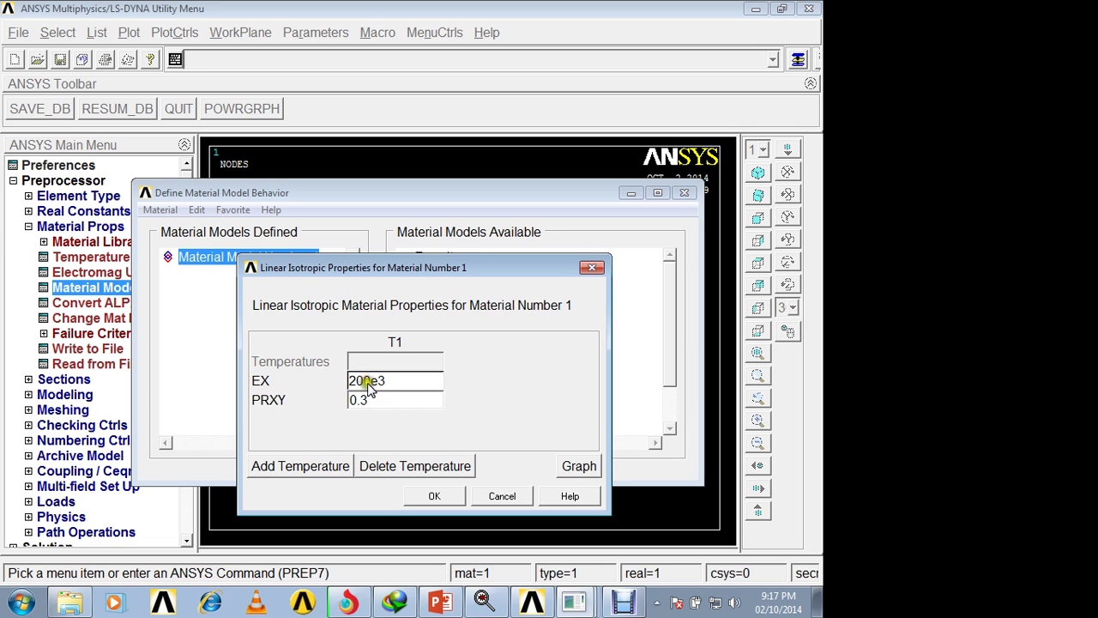
pyautogui.click(434, 497)
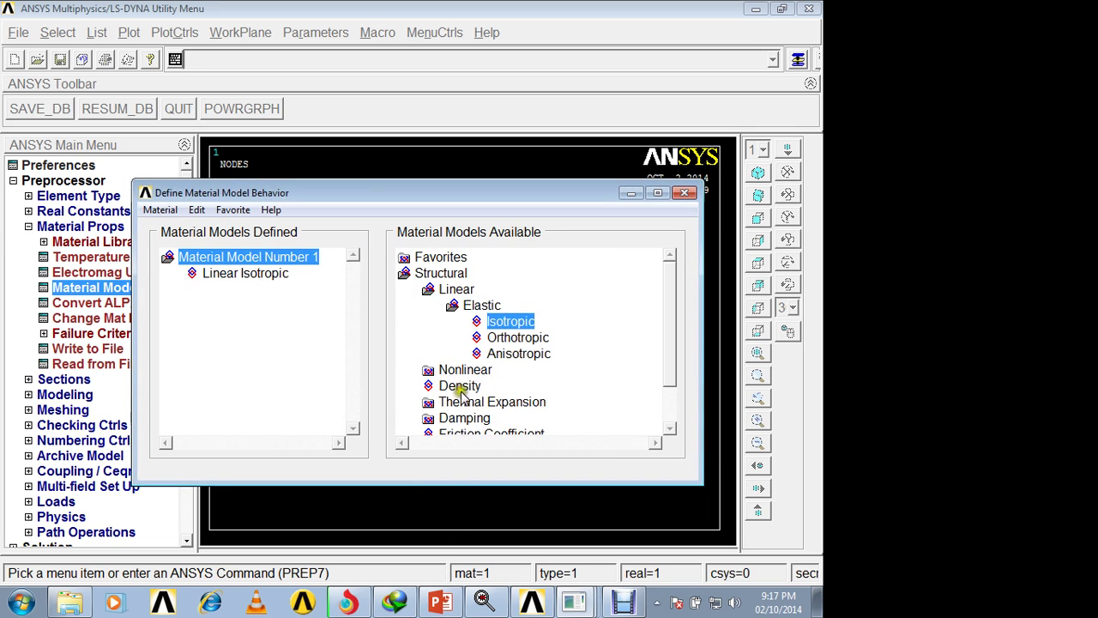
# Give material model 1 a density of 7800e-9 and finish the material definition
pyautogui.doubleClick(459, 387)
pyautogui.moveTo(485, 278); pyautogui.dragTo(487, 166)
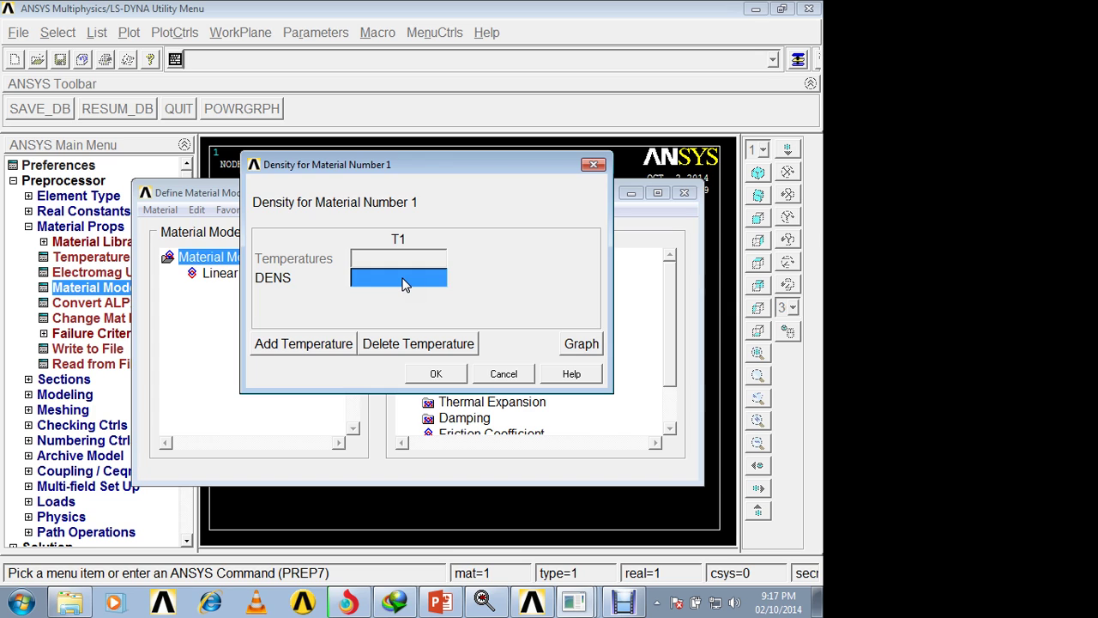
pyautogui.write('78')
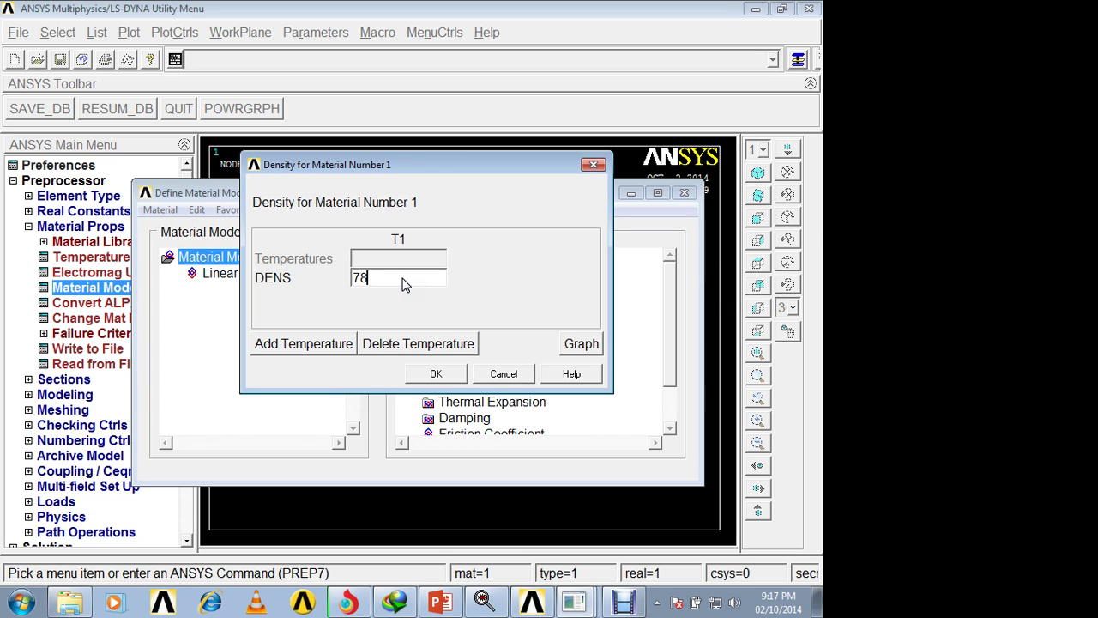
pyautogui.write('00e-9')
pyautogui.click(436, 374)
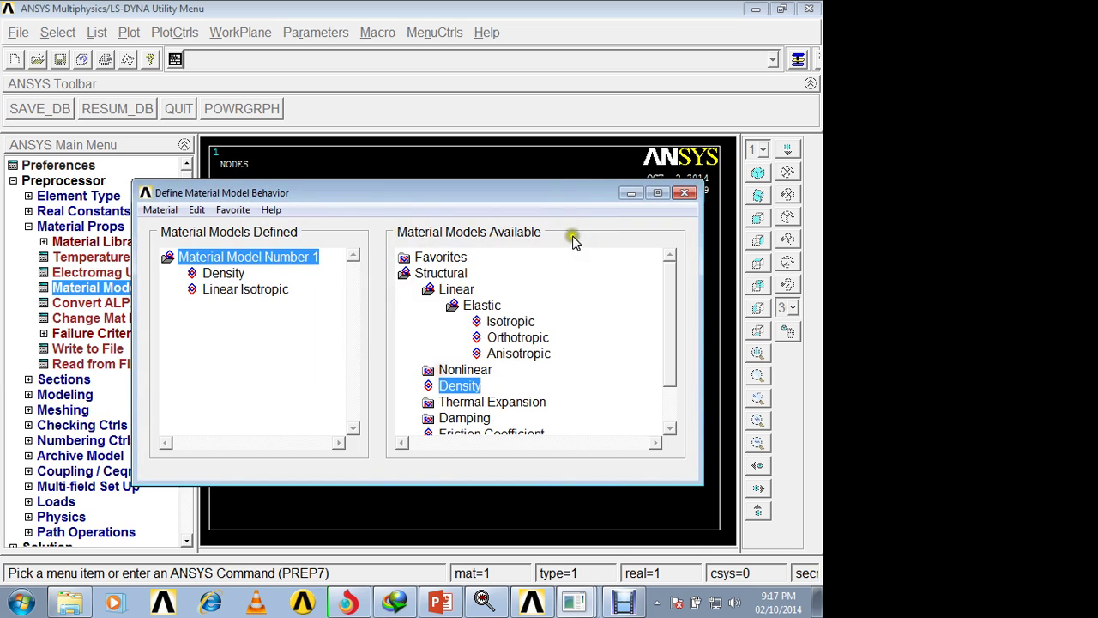
pyautogui.click(685, 192)
# Create a hollow cylinder volume with radii 35 and 45 and depth 150, and display it in isometric view
pyautogui.click(65, 394)
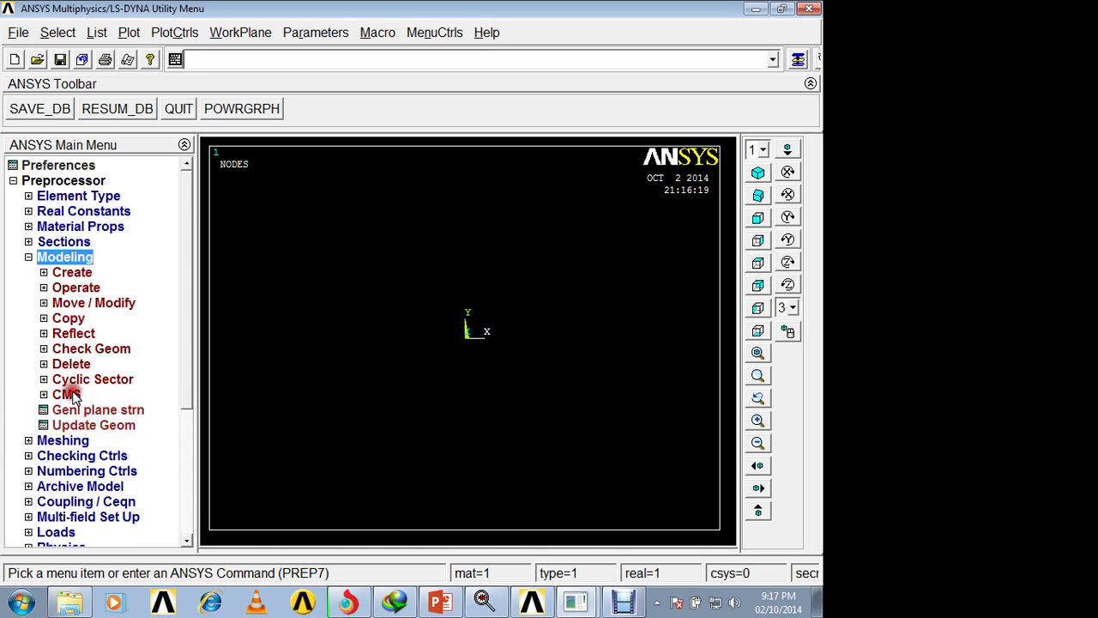
pyautogui.click(69, 273)
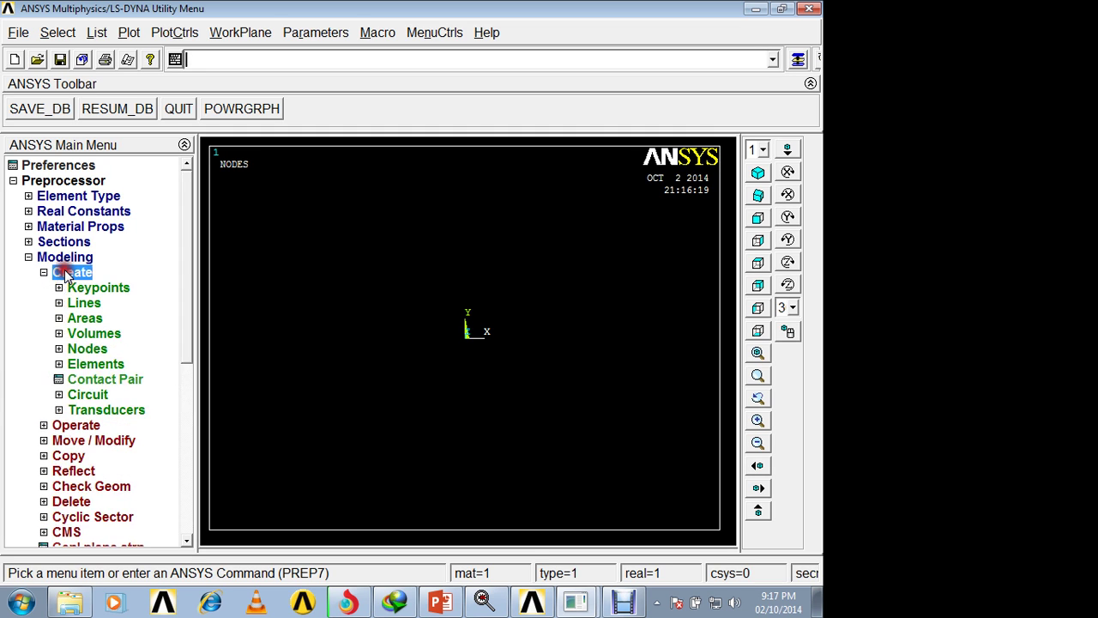
pyautogui.click(77, 335)
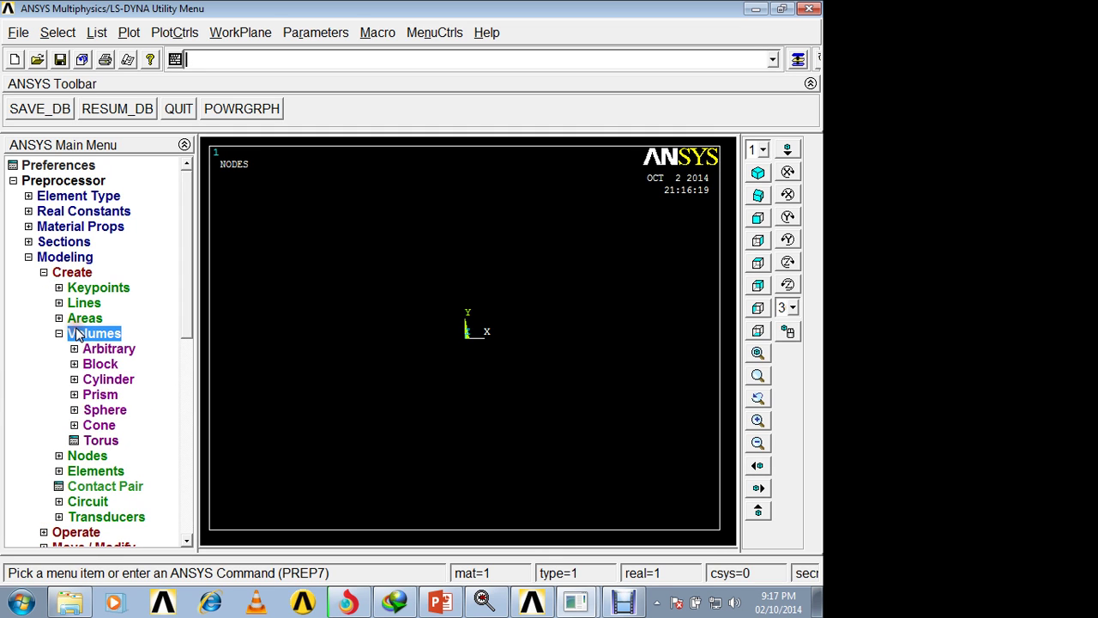
pyautogui.click(100, 380)
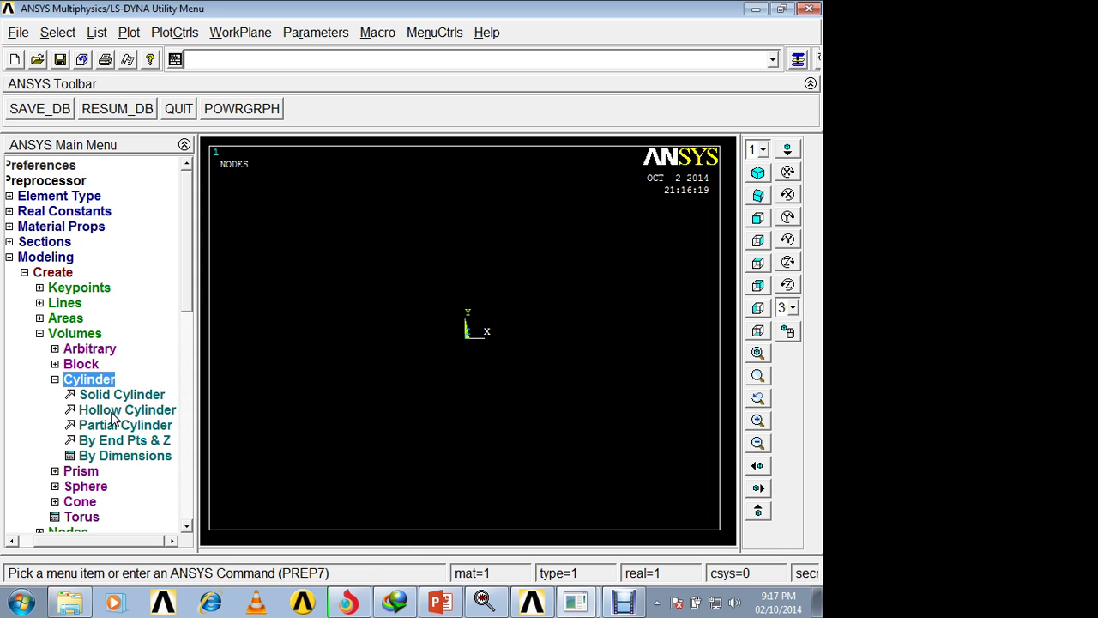
pyautogui.click(113, 418)
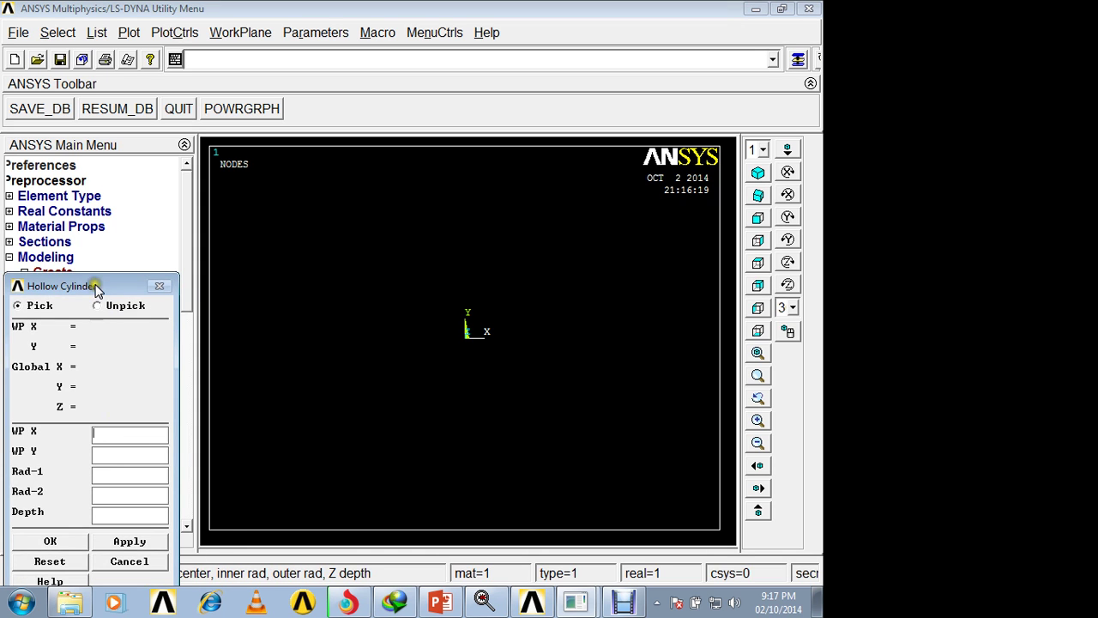
pyautogui.moveTo(96, 284); pyautogui.dragTo(174, 135)
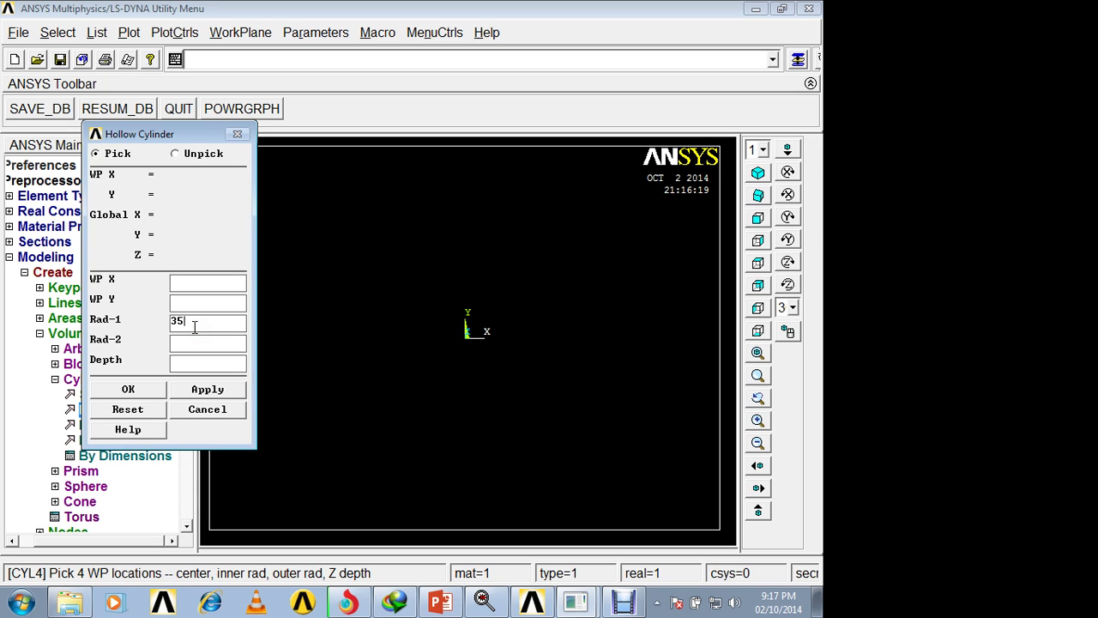
pyautogui.press('BackSpace')
pyautogui.click(213, 343)
pyautogui.write('45')
pyautogui.click(199, 368)
pyautogui.write('150')
pyautogui.click(141, 391)
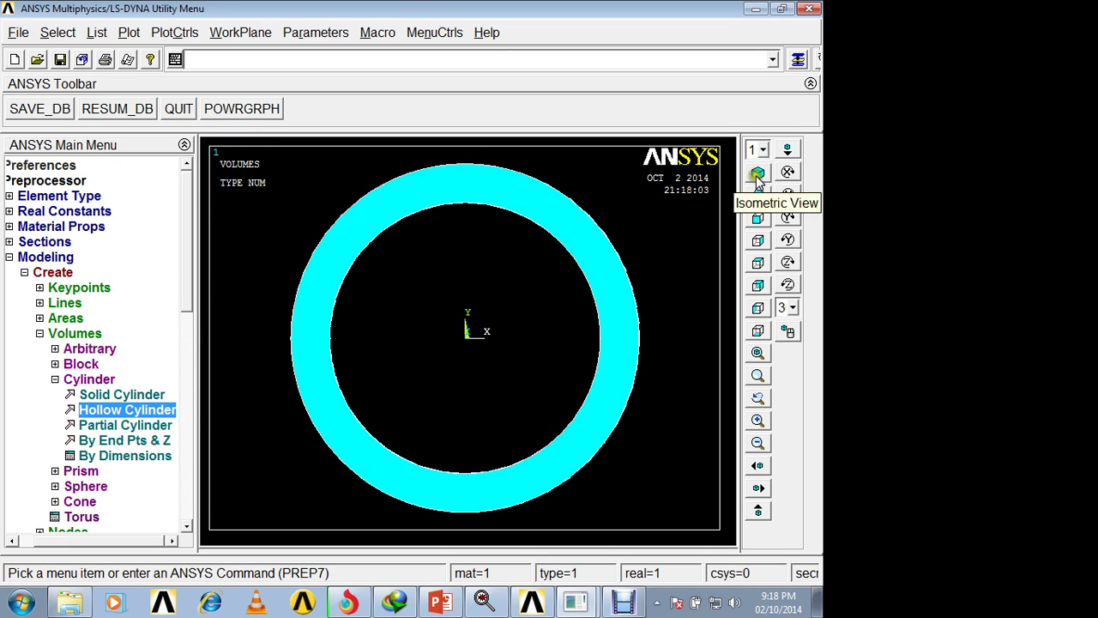
pyautogui.click(756, 175)
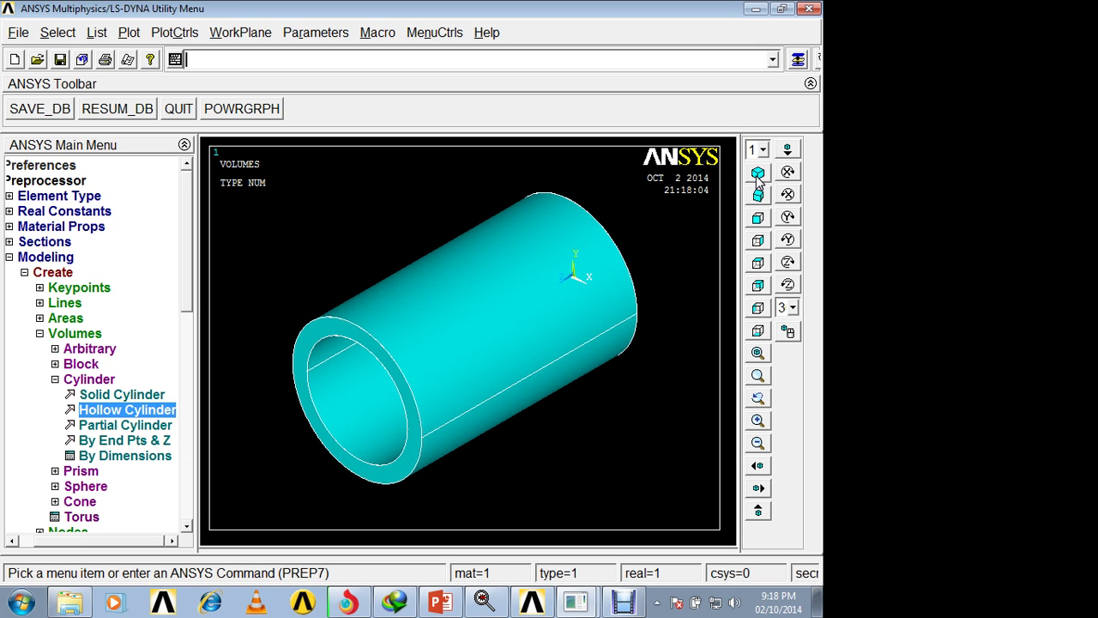
# Open the MeshTool and set the global element edge length for the mesh
pyautogui.click(26, 272)
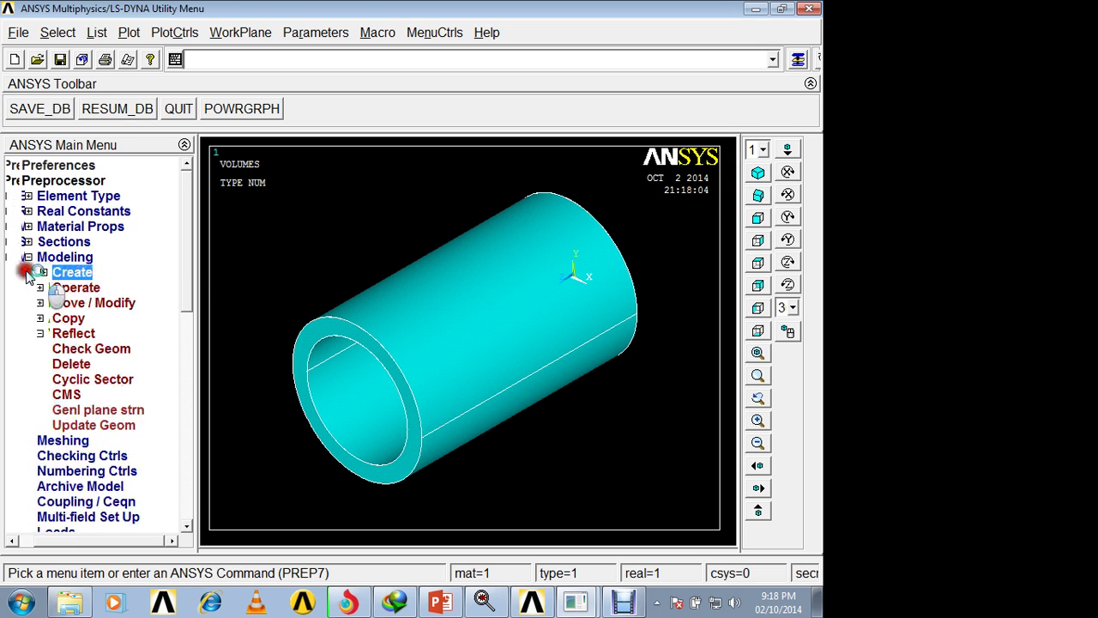
pyautogui.click(28, 257)
pyautogui.click(52, 272)
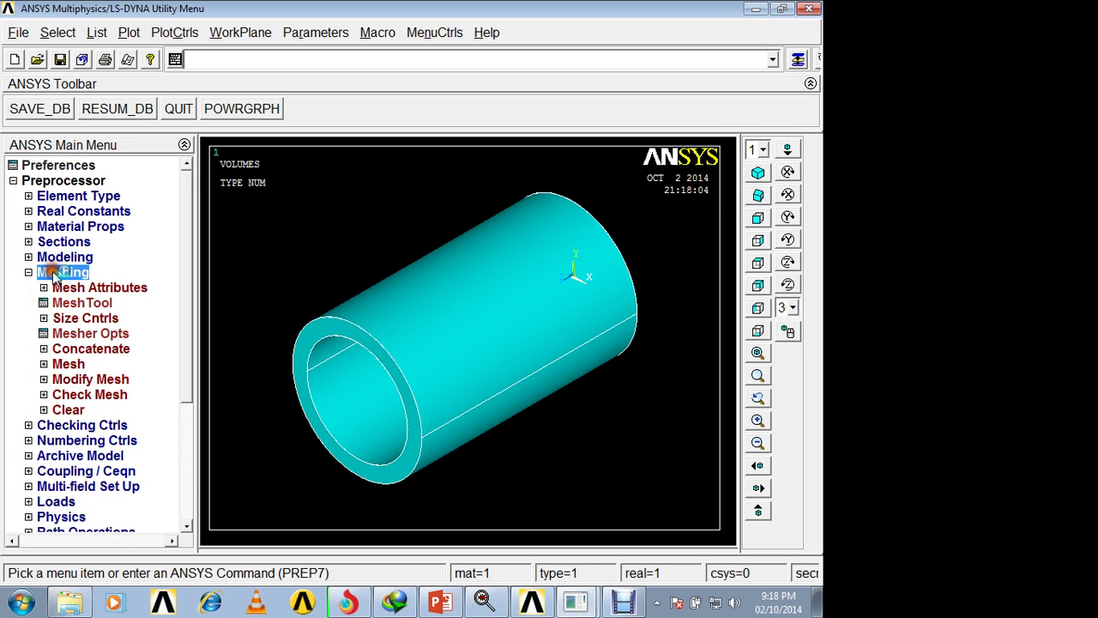
pyautogui.click(73, 302)
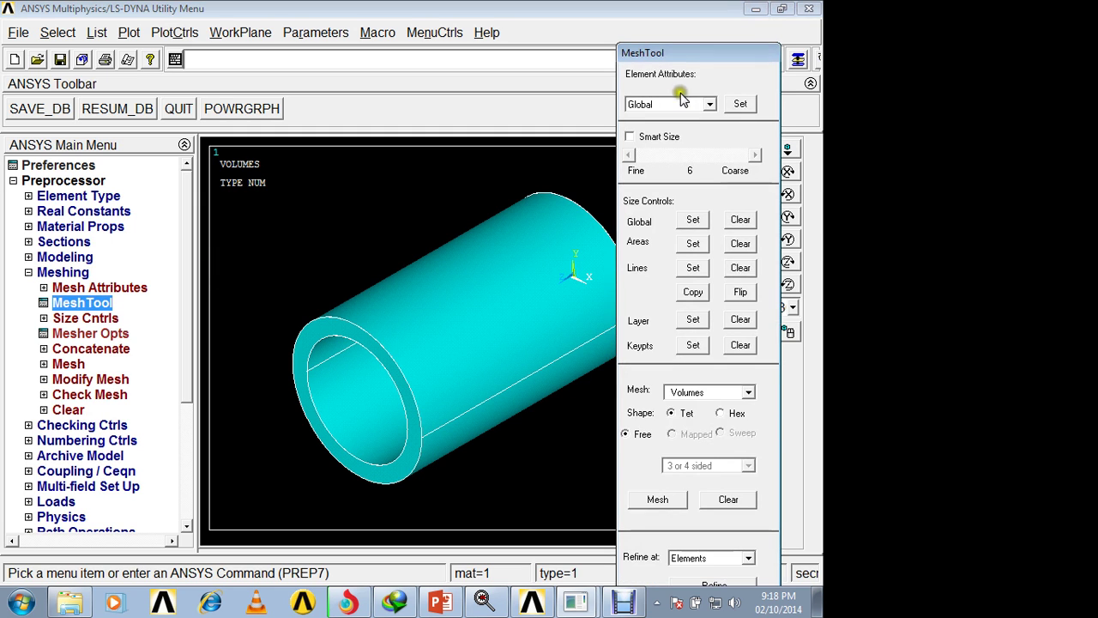
pyautogui.moveTo(750, 53); pyautogui.dragTo(776, 11)
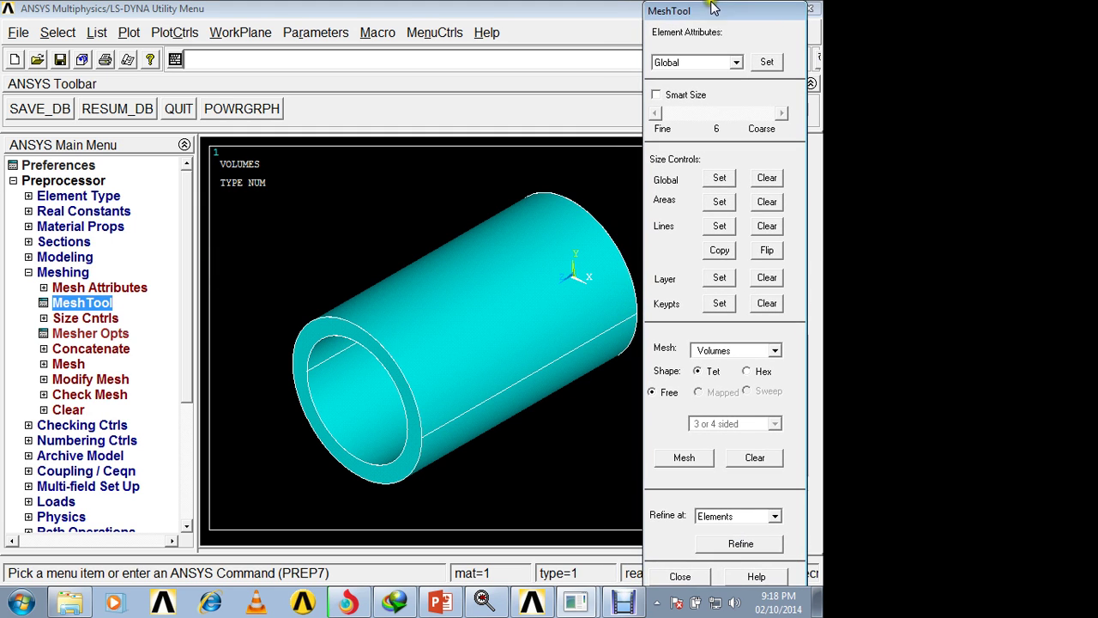
pyautogui.click(719, 179)
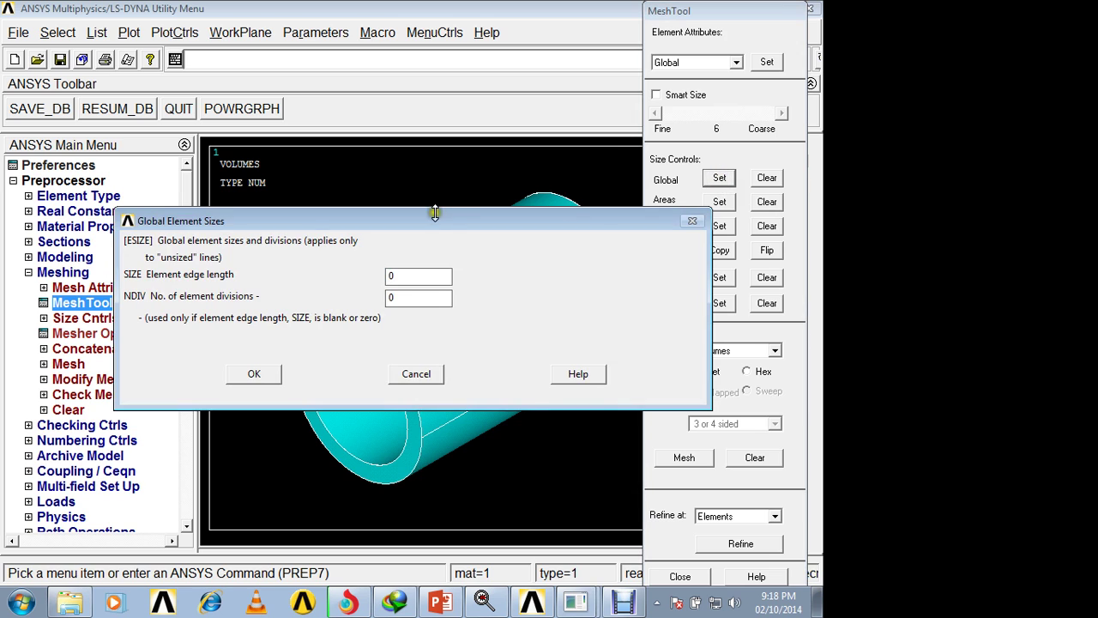
pyautogui.moveTo(435, 213); pyautogui.dragTo(298, 304)
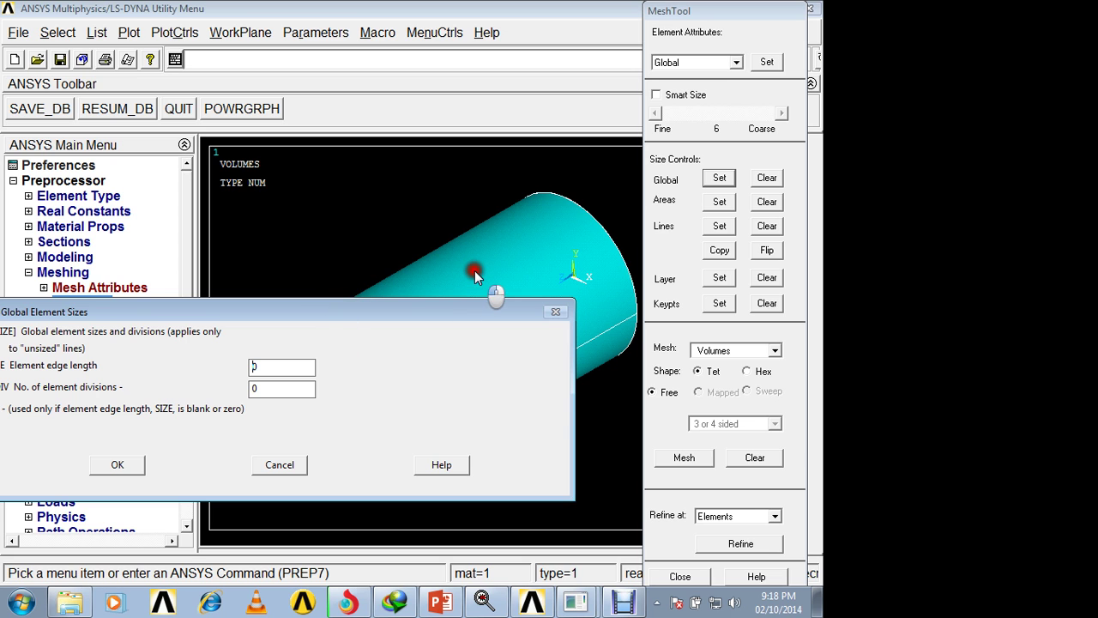
pyautogui.moveTo(323, 310); pyautogui.dragTo(545, 264)
pyautogui.doubleClick(503, 321)
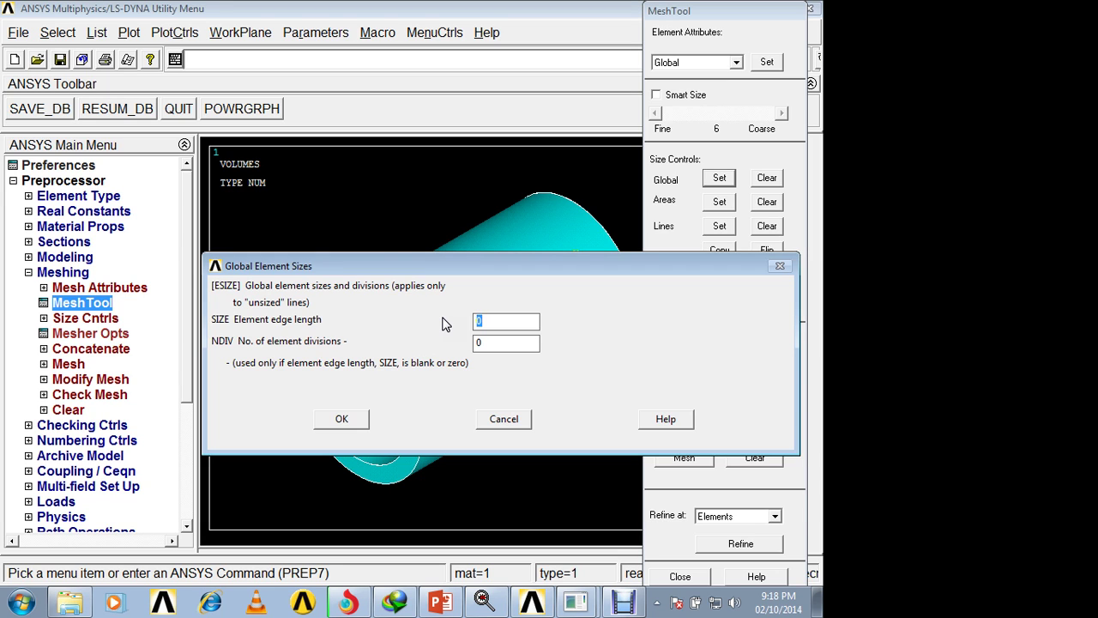
pyautogui.write('5')
pyautogui.write('1')
pyautogui.click(344, 420)
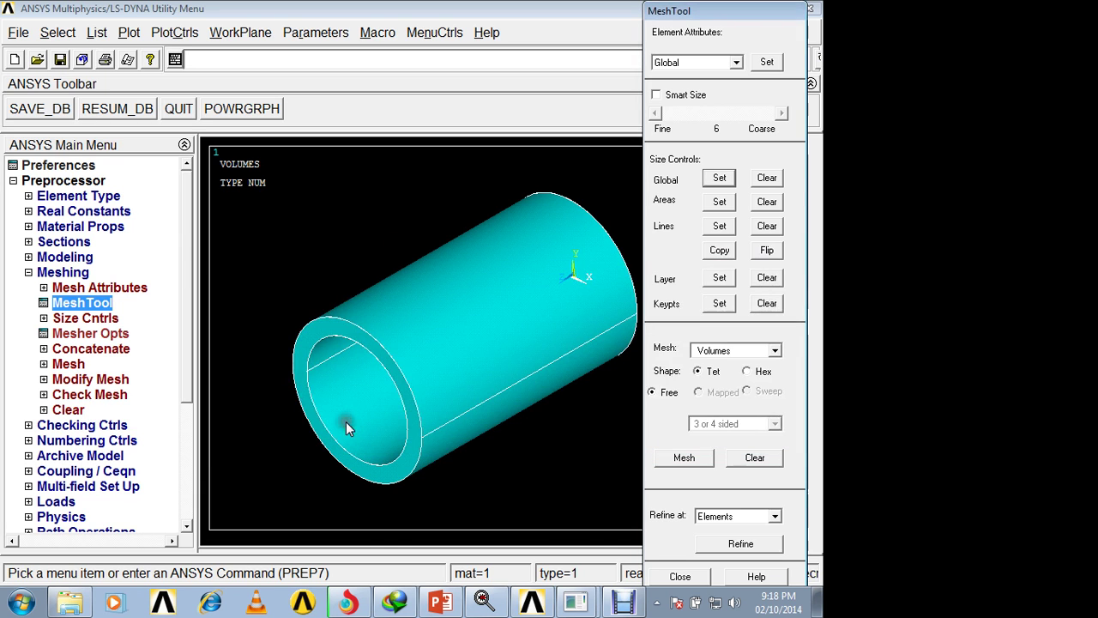
# Mesh the hollow cylinder volume with free tetrahedral elements
pyautogui.click(699, 375)
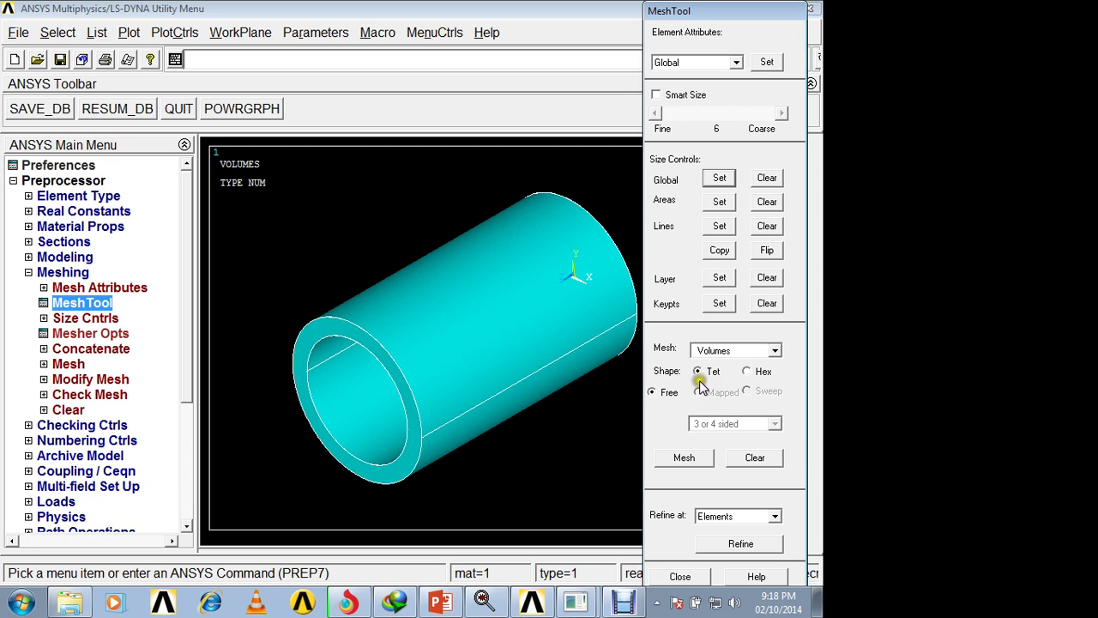
pyautogui.click(691, 458)
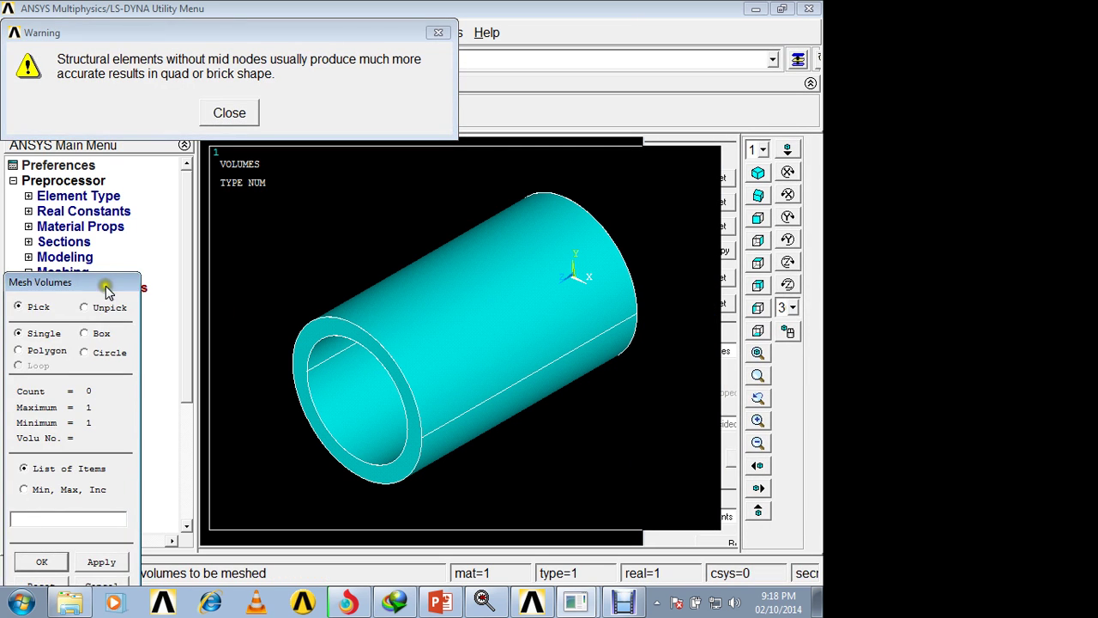
pyautogui.moveTo(106, 286); pyautogui.dragTo(139, 140)
pyautogui.click(523, 283)
pyautogui.click(70, 423)
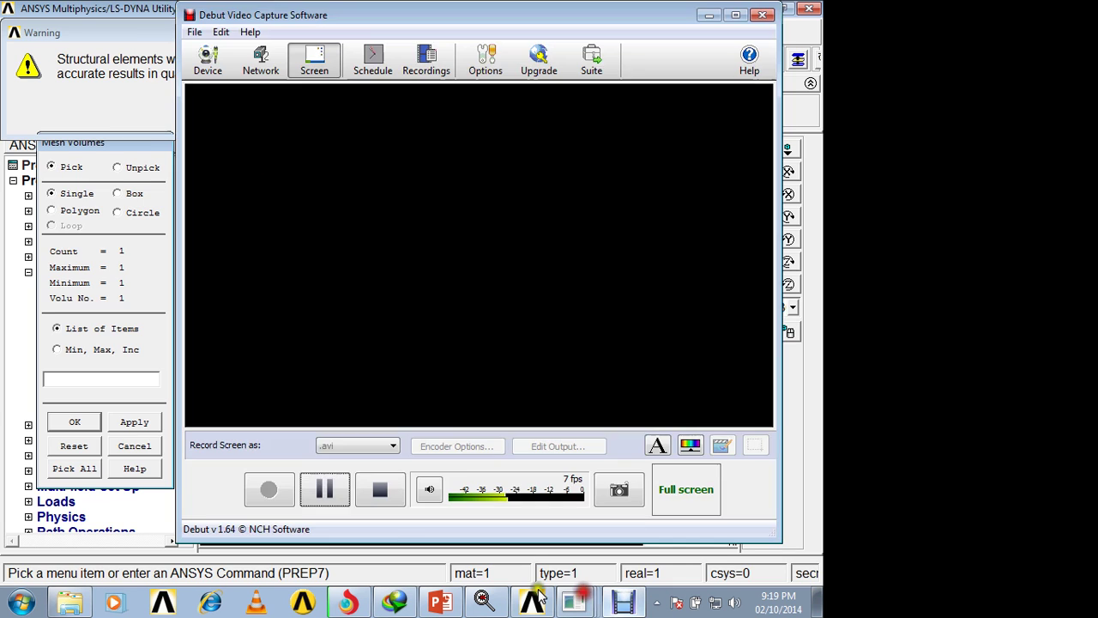
pyautogui.click(574, 600)
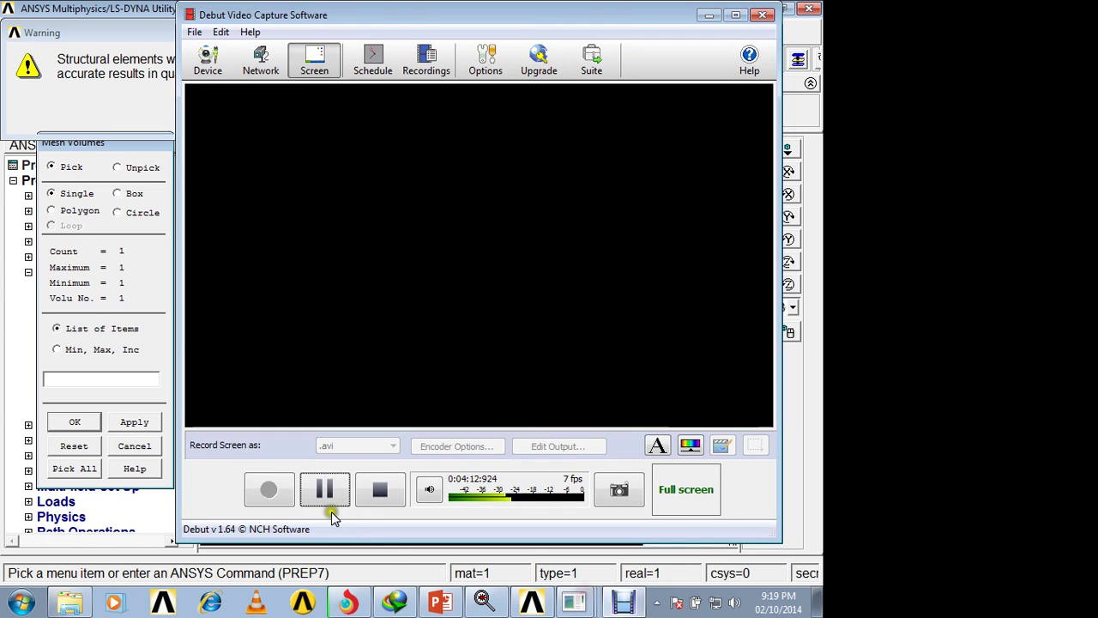
pyautogui.click(326, 503)
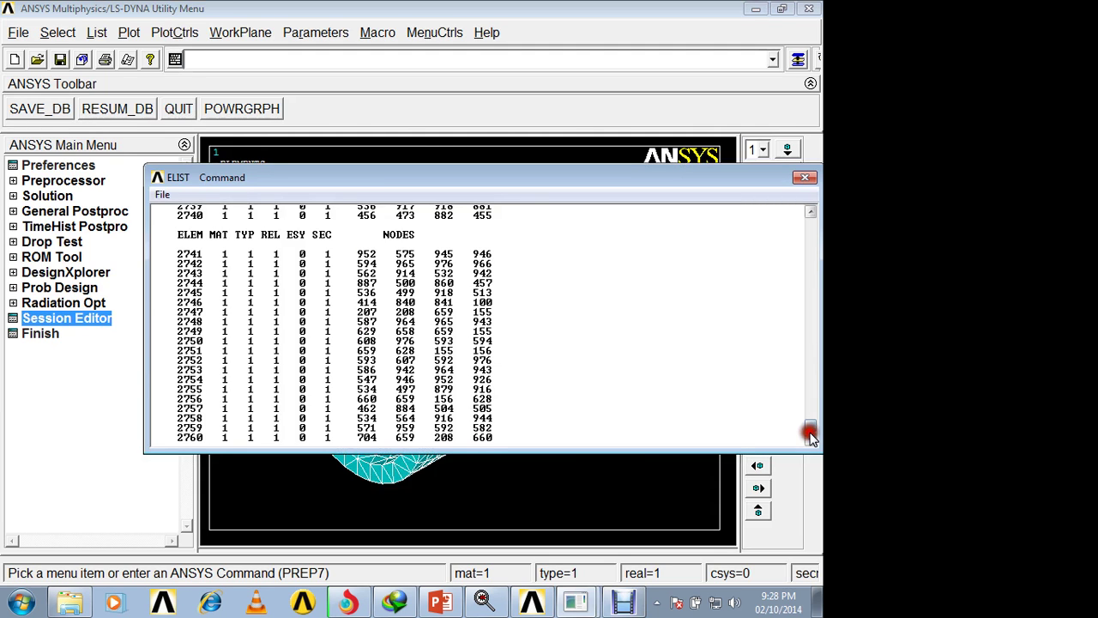
# Review the end of the element listing, and list the nodes with coordinates and angles, sorted by node number, through to the last one
pyautogui.click(811, 436)
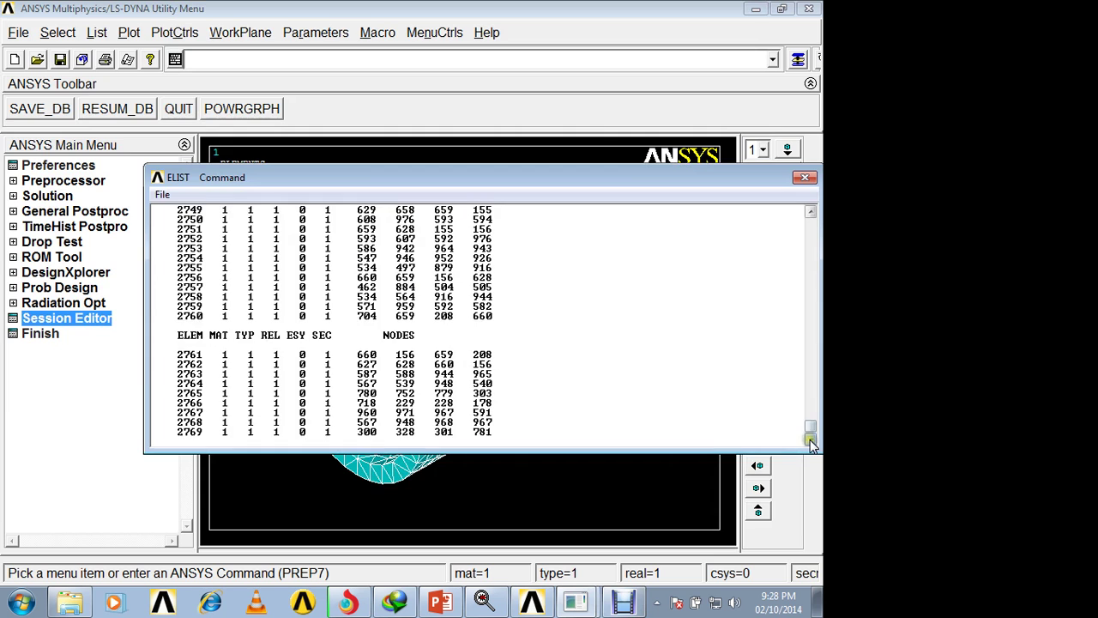
pyautogui.click(805, 177)
pyautogui.click(97, 31)
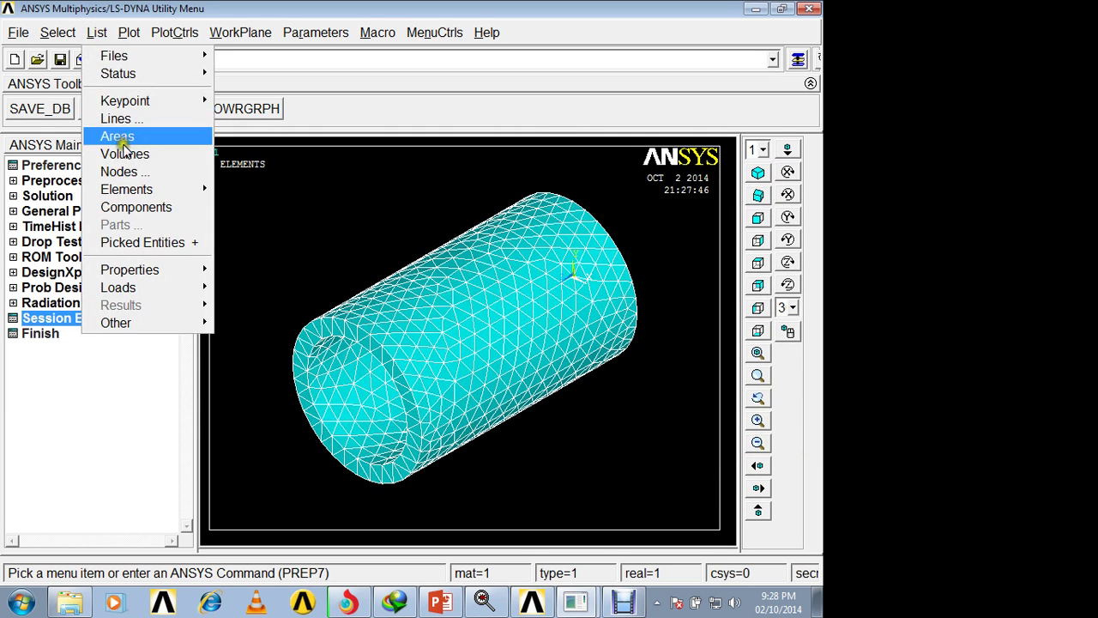
pyautogui.click(123, 169)
pyautogui.click(282, 413)
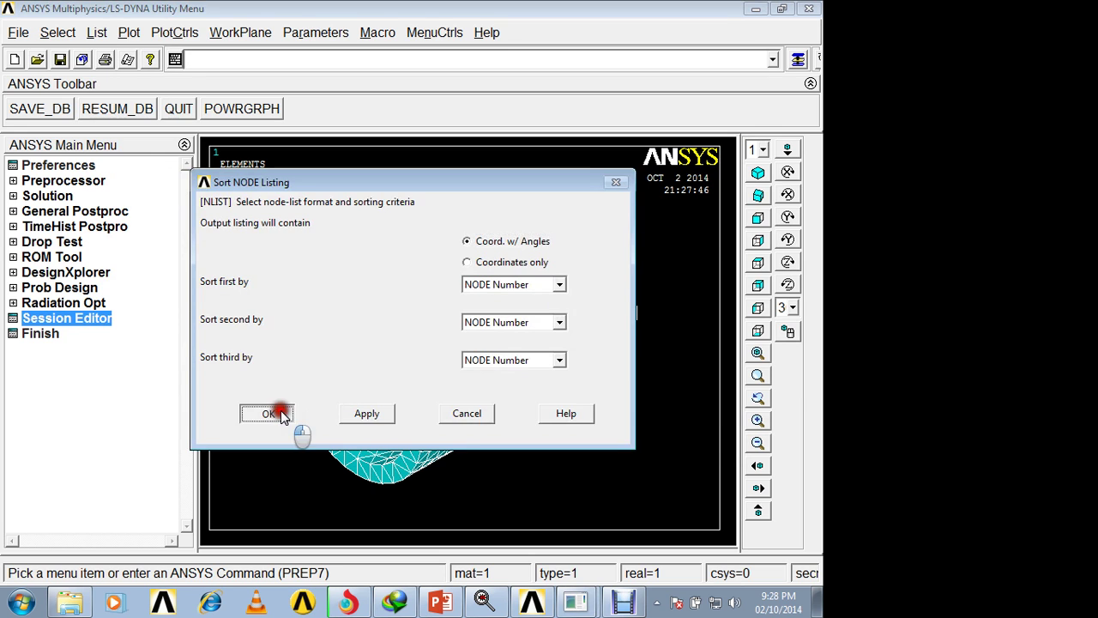
pyautogui.moveTo(811, 225); pyautogui.dragTo(810, 428)
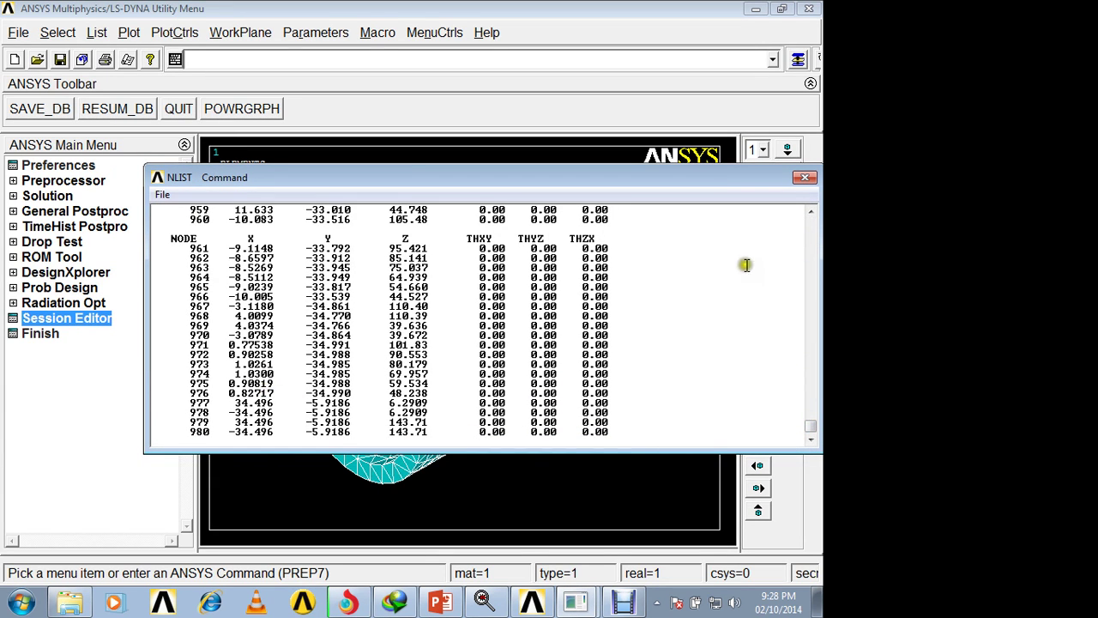
pyautogui.click(807, 178)
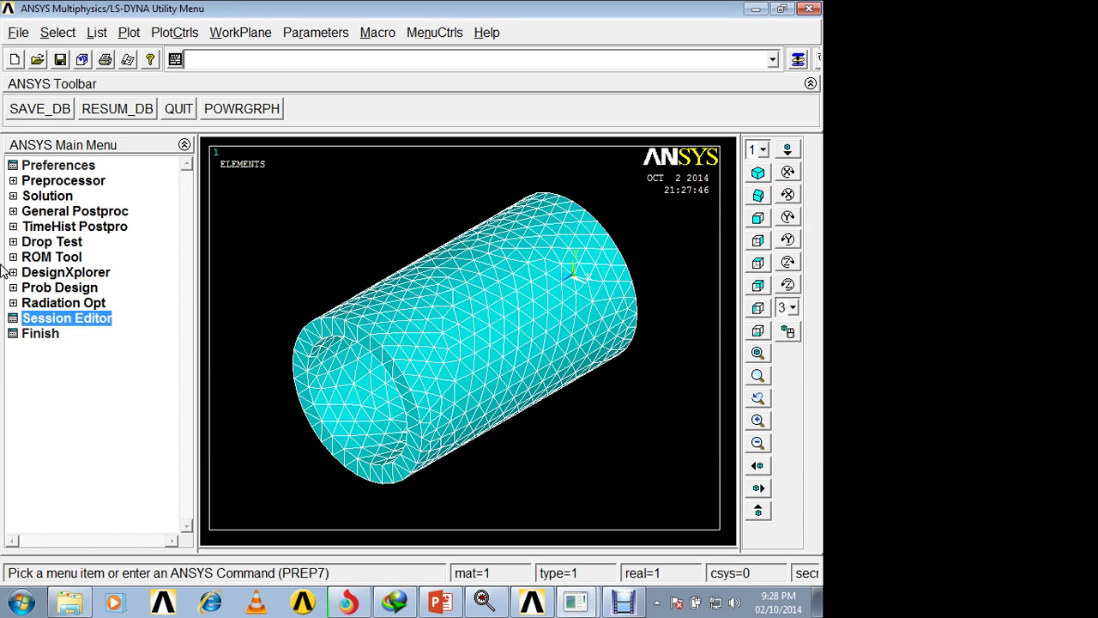
# Define a new analysis of type Static for the solution
pyautogui.click(36, 197)
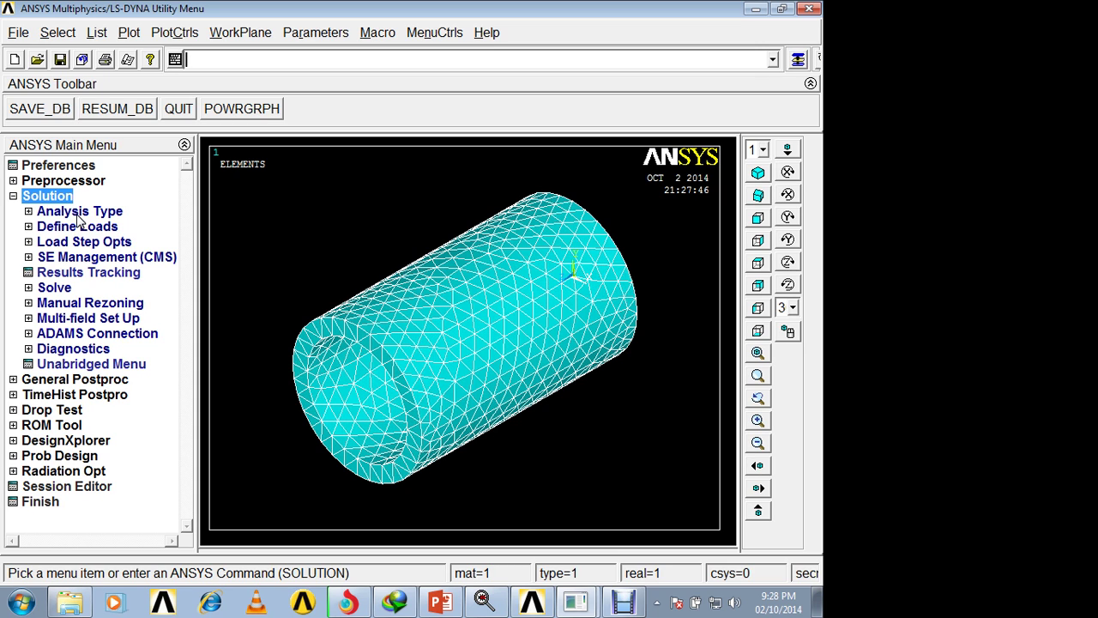
pyautogui.click(79, 212)
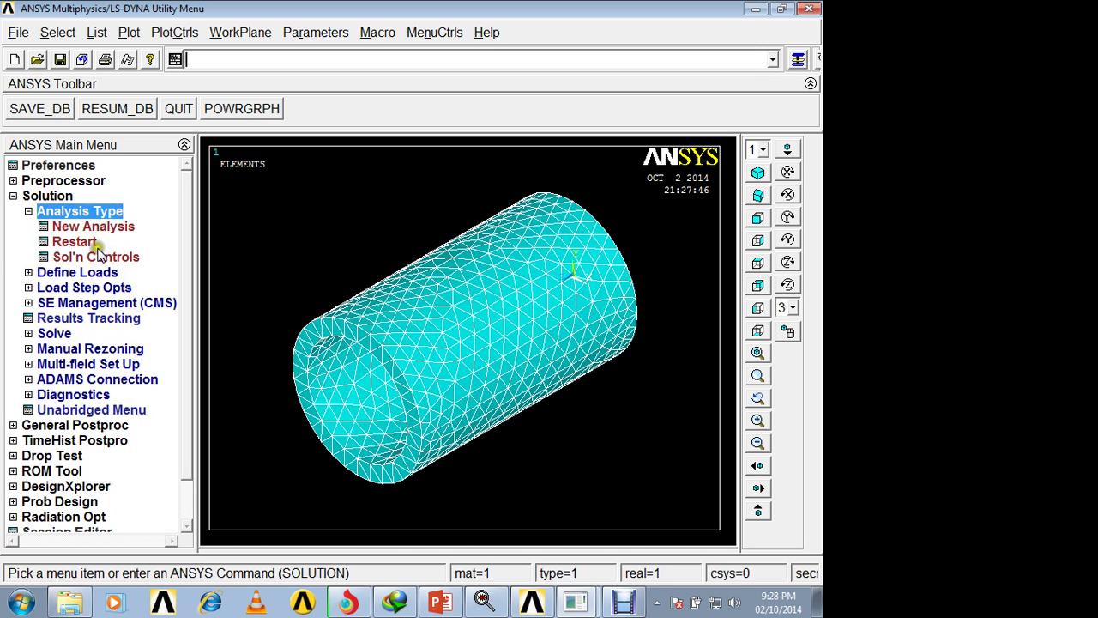
pyautogui.click(95, 226)
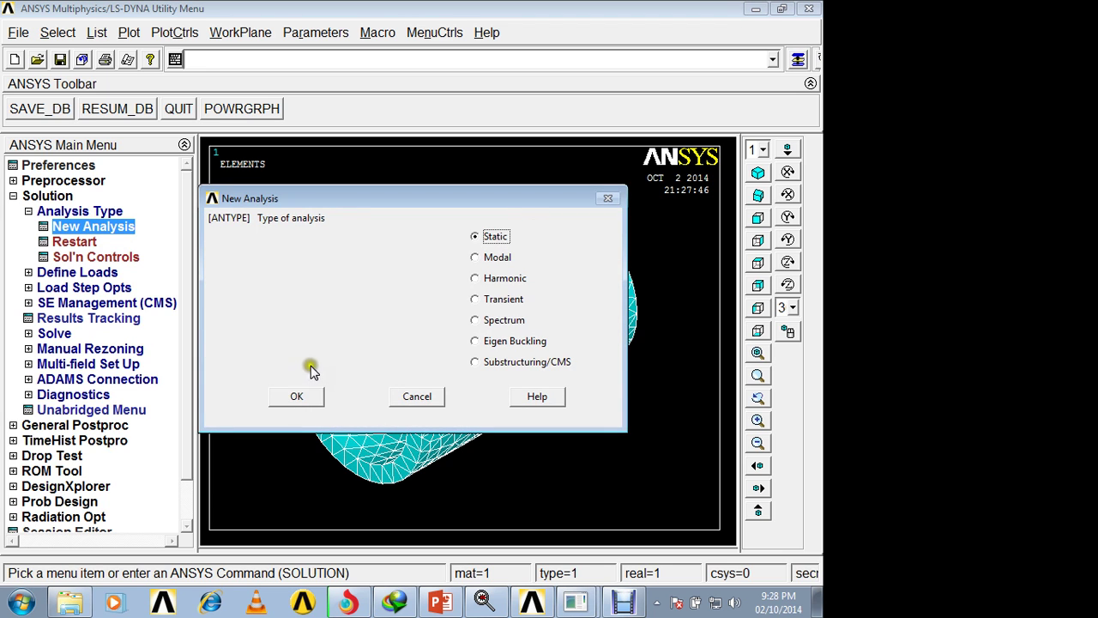
pyautogui.click(286, 400)
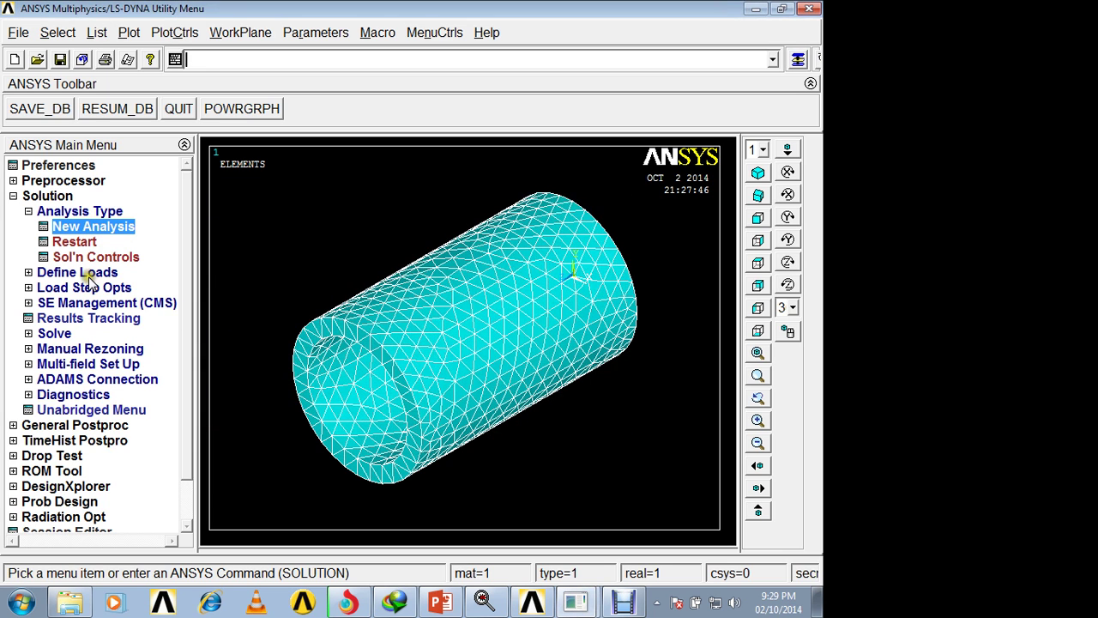
# Bring up the structural pressure load options for the solution
pyautogui.click(87, 274)
pyautogui.click(69, 257)
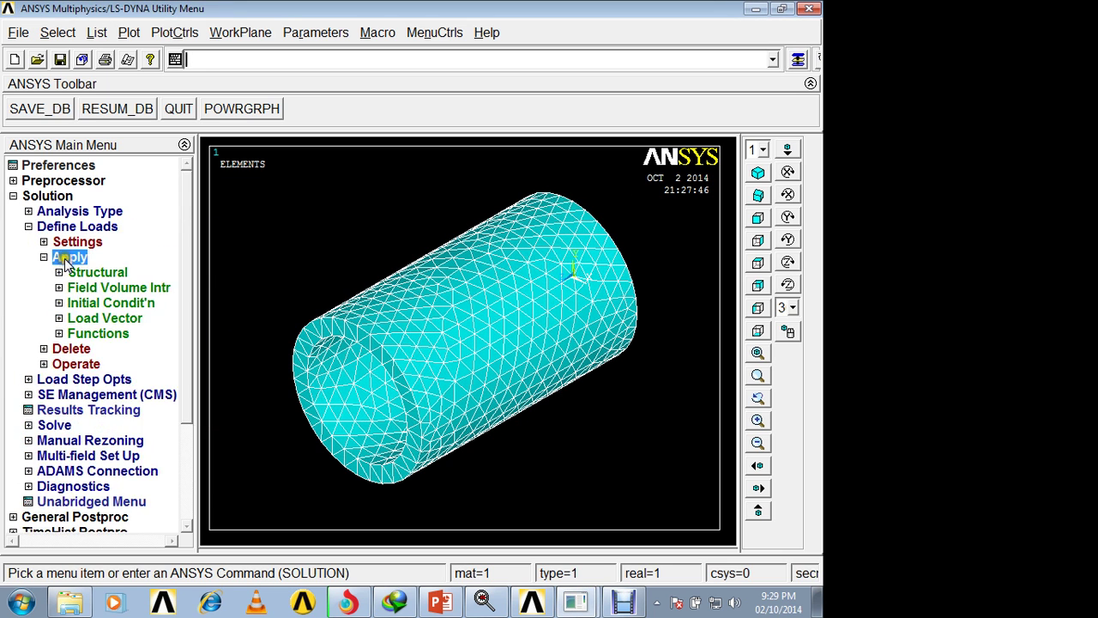
pyautogui.click(75, 273)
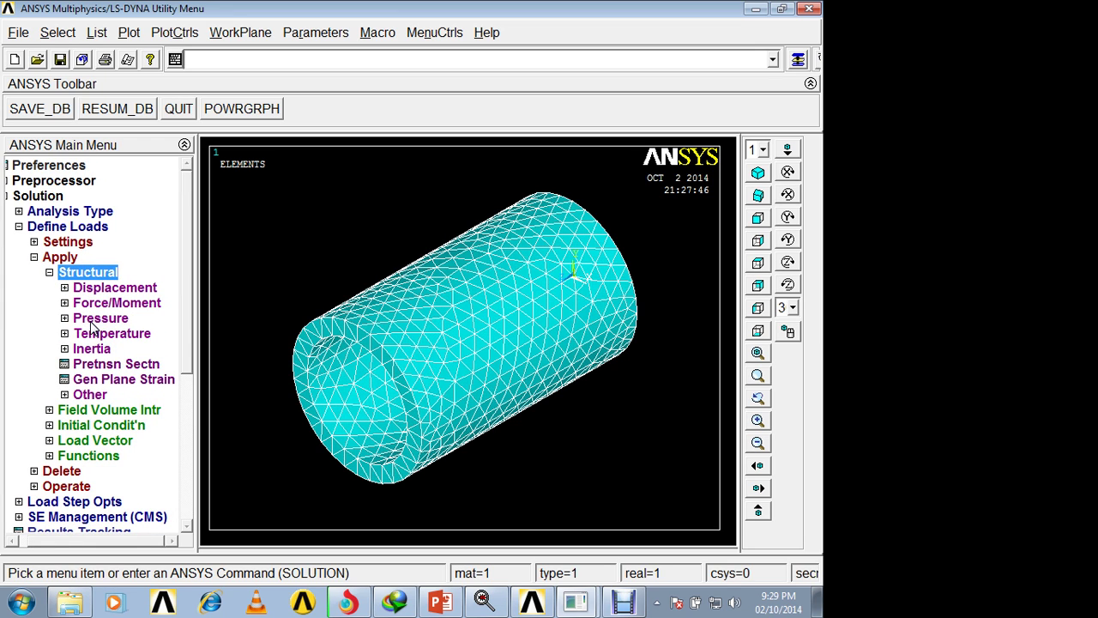
pyautogui.click(91, 320)
pyautogui.click(76, 349)
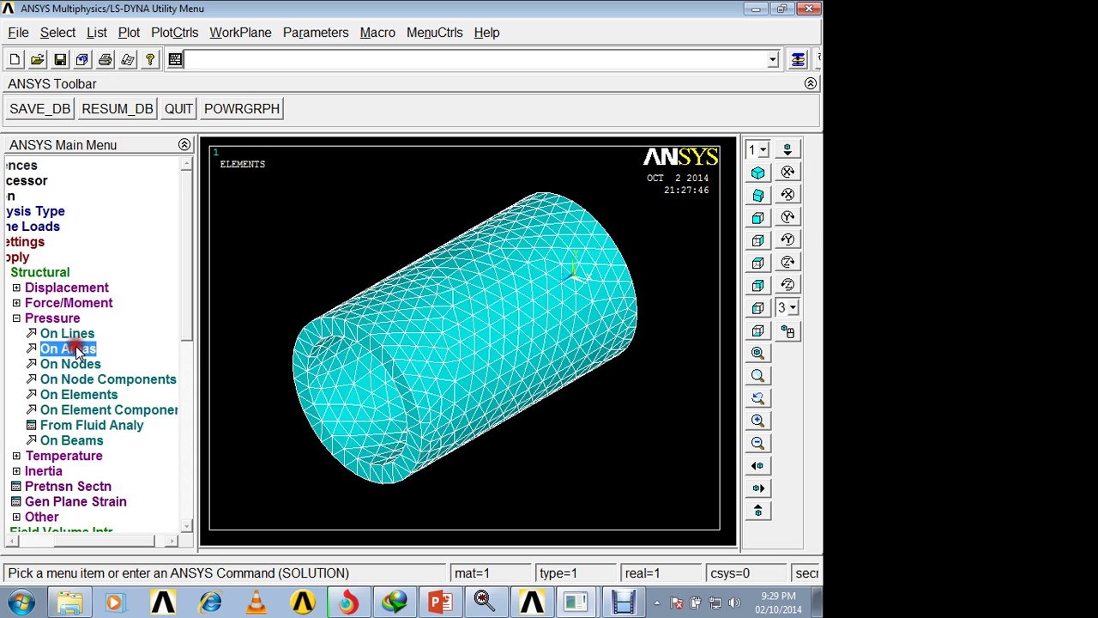
pyautogui.click(362, 388)
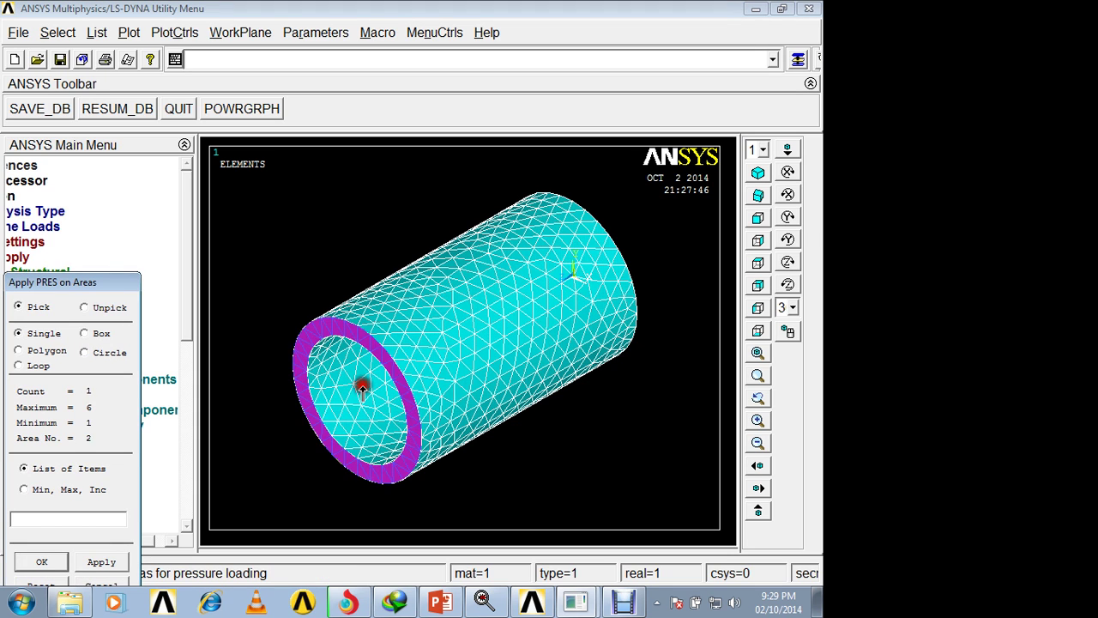
pyautogui.click(362, 389)
pyautogui.rightClick(352, 421)
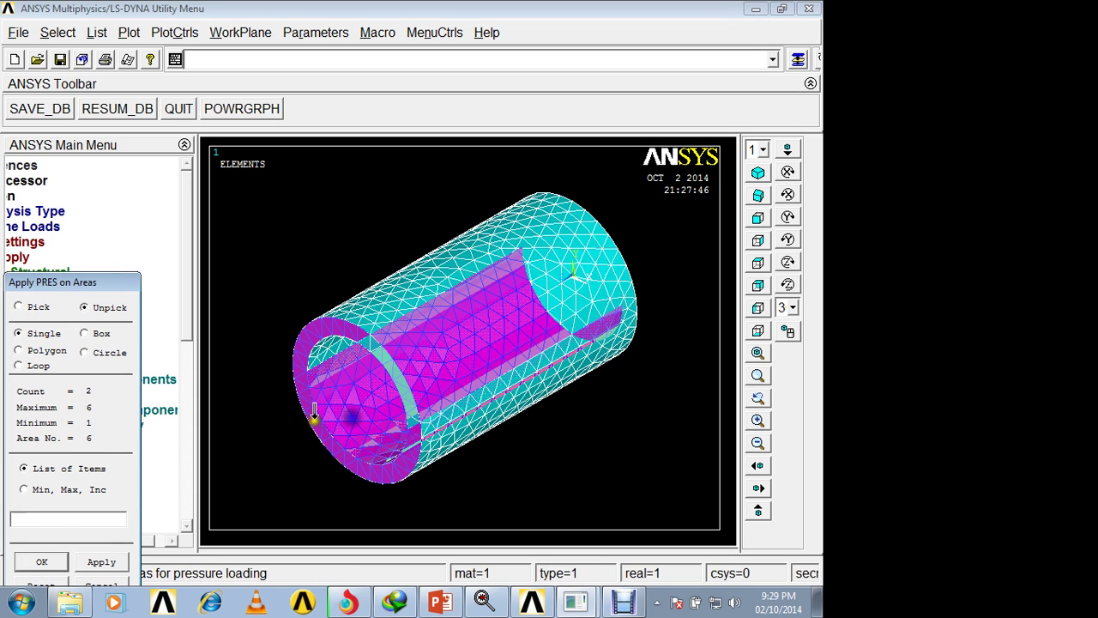
pyautogui.click(305, 415)
pyautogui.rightClick(318, 404)
pyautogui.rightClick(347, 386)
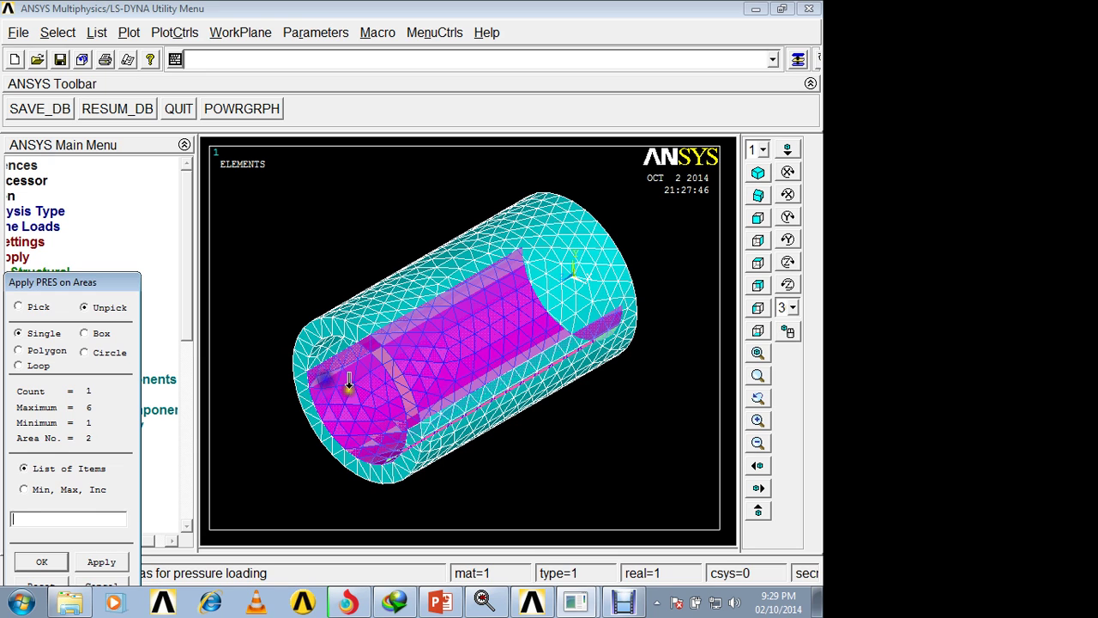
pyautogui.click(348, 386)
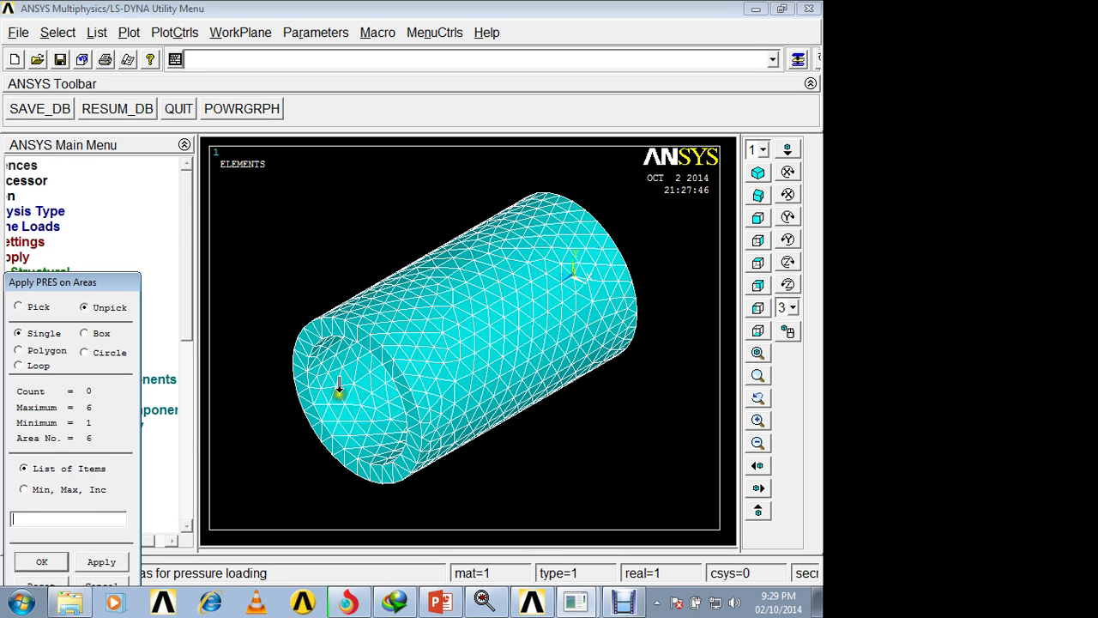
pyautogui.rightClick(341, 391)
pyautogui.click(364, 386)
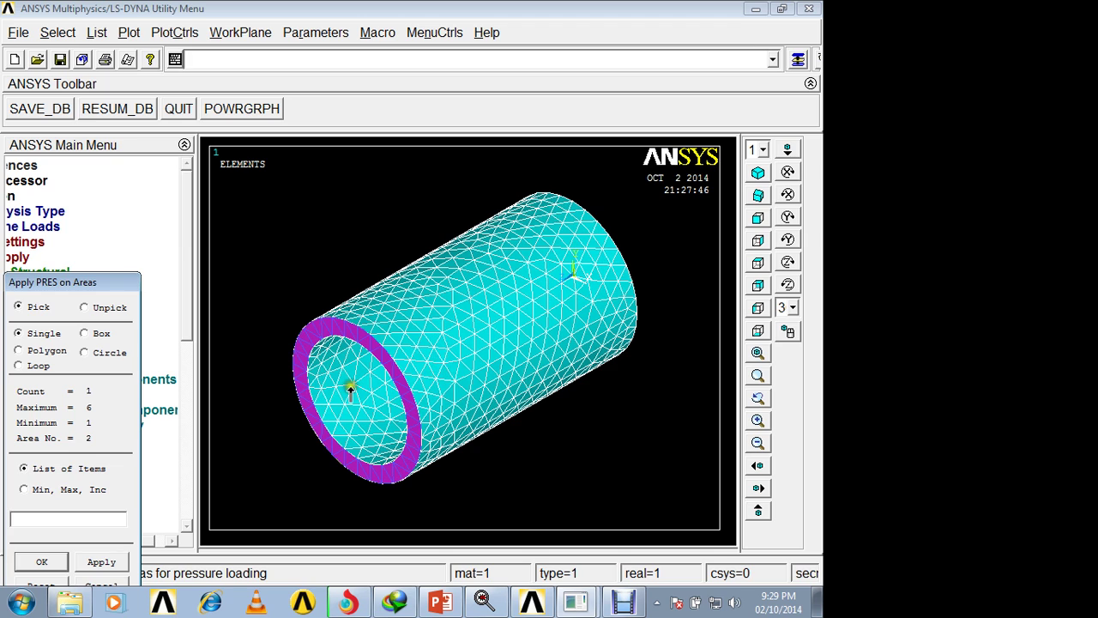
pyautogui.click(367, 407)
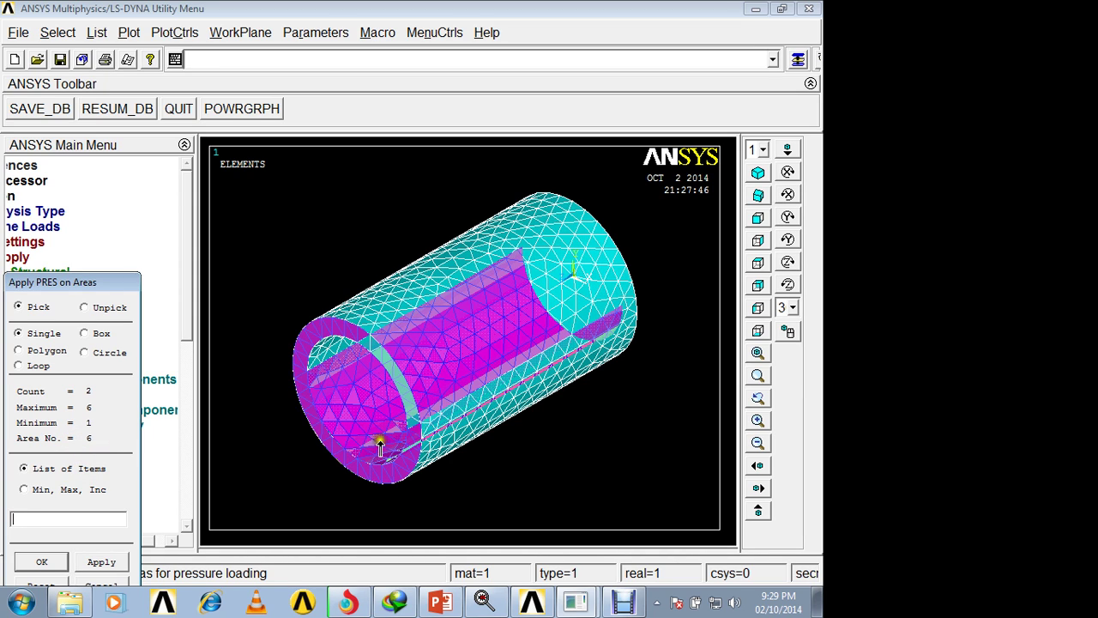
pyautogui.rightClick(298, 376)
pyautogui.click(299, 371)
pyautogui.rightClick(333, 348)
pyautogui.click(334, 344)
pyautogui.click(333, 341)
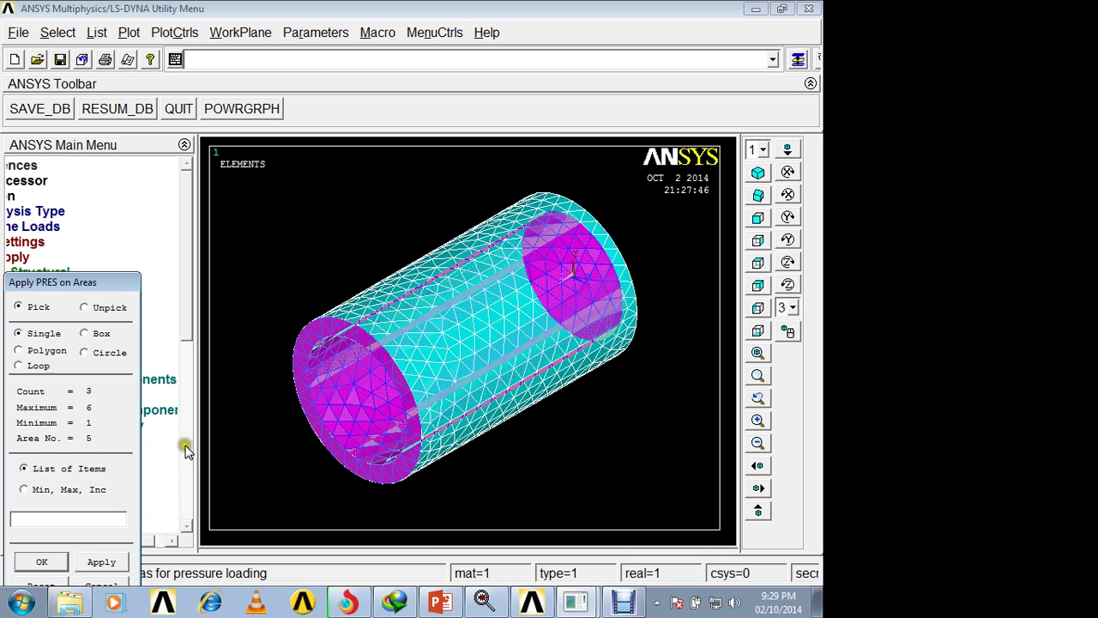
pyautogui.click(103, 585)
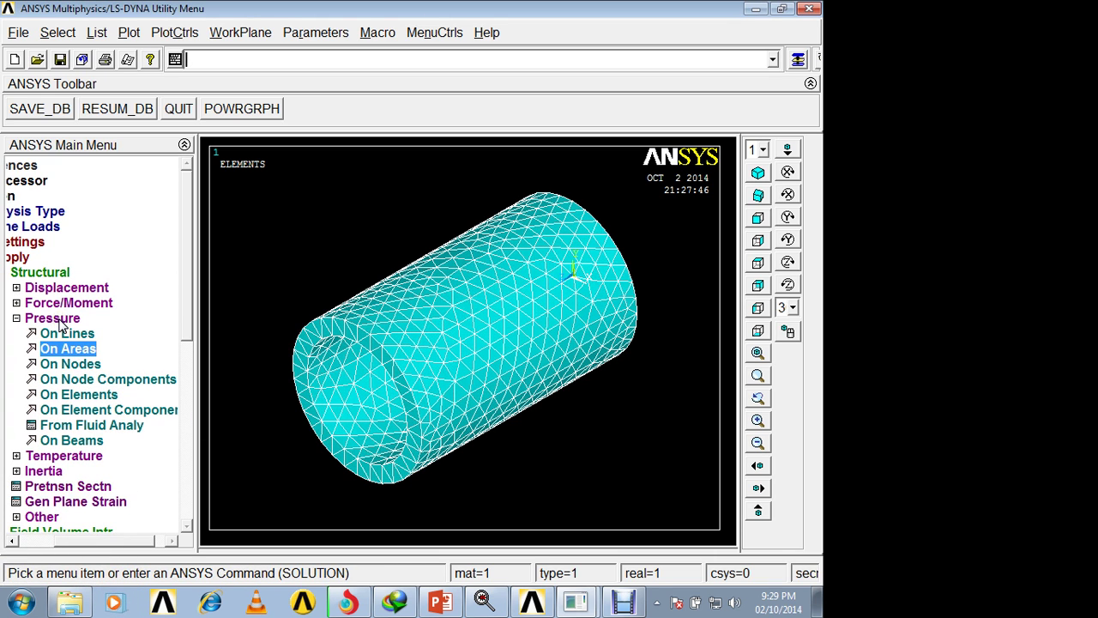
# Apply a constant pressure of 1e5 to areas 5 and 6, the inner surfaces of the cylinder
pyautogui.click(64, 349)
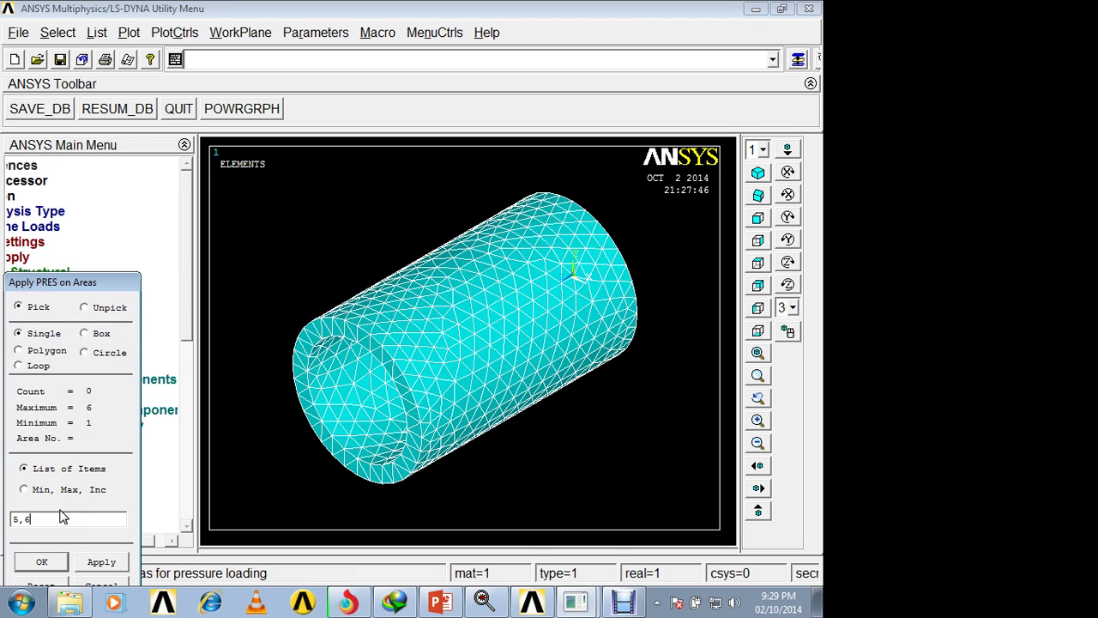
pyautogui.click(41, 562)
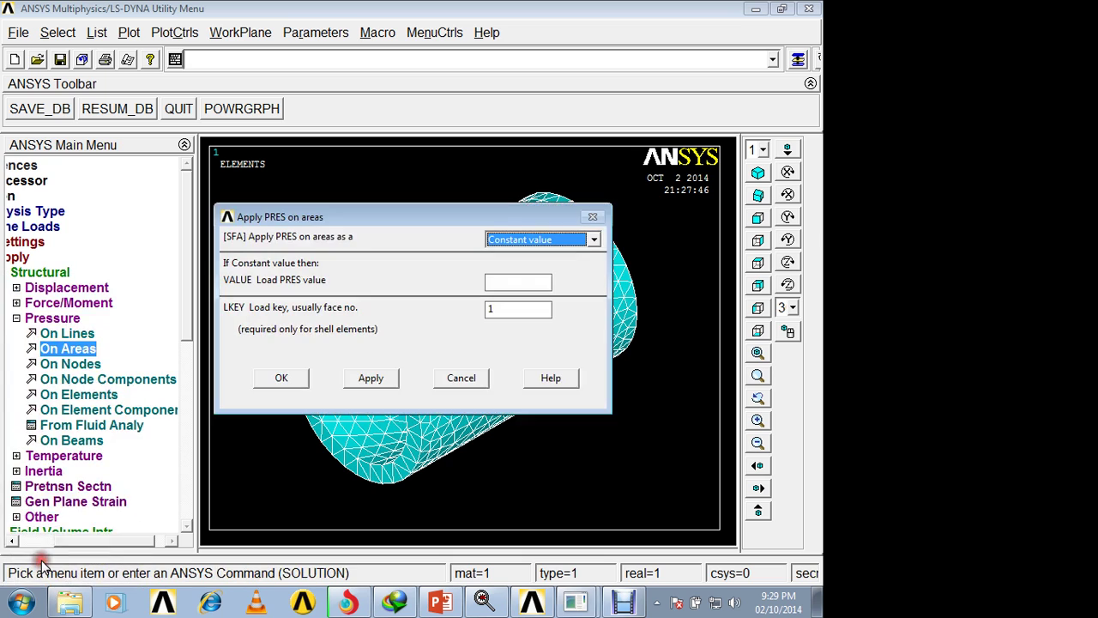
pyautogui.click(519, 284)
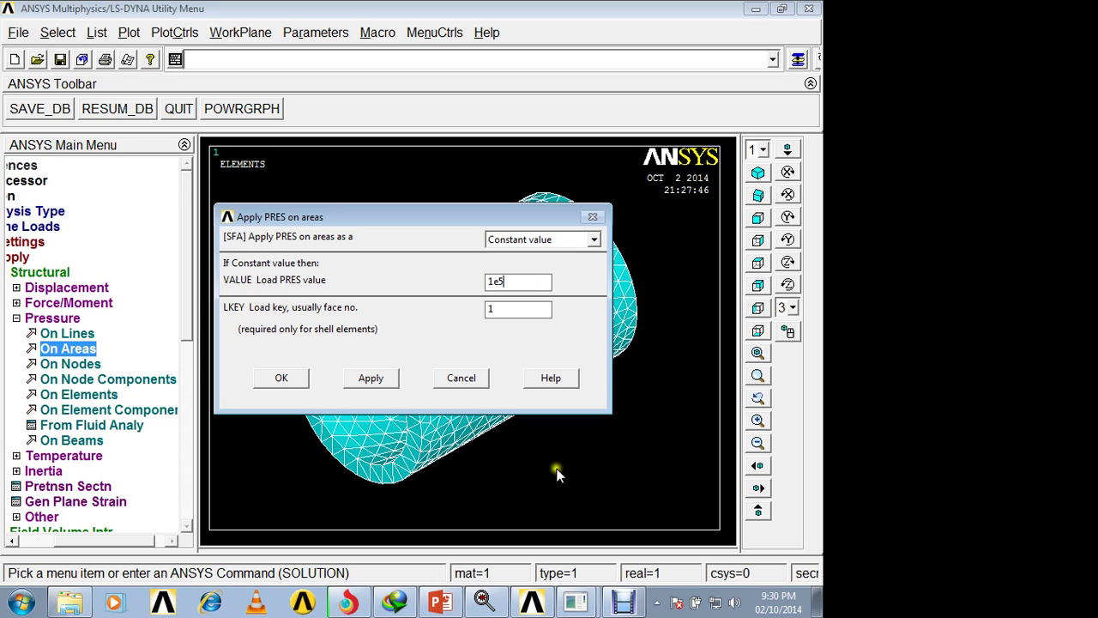
pyautogui.click(298, 380)
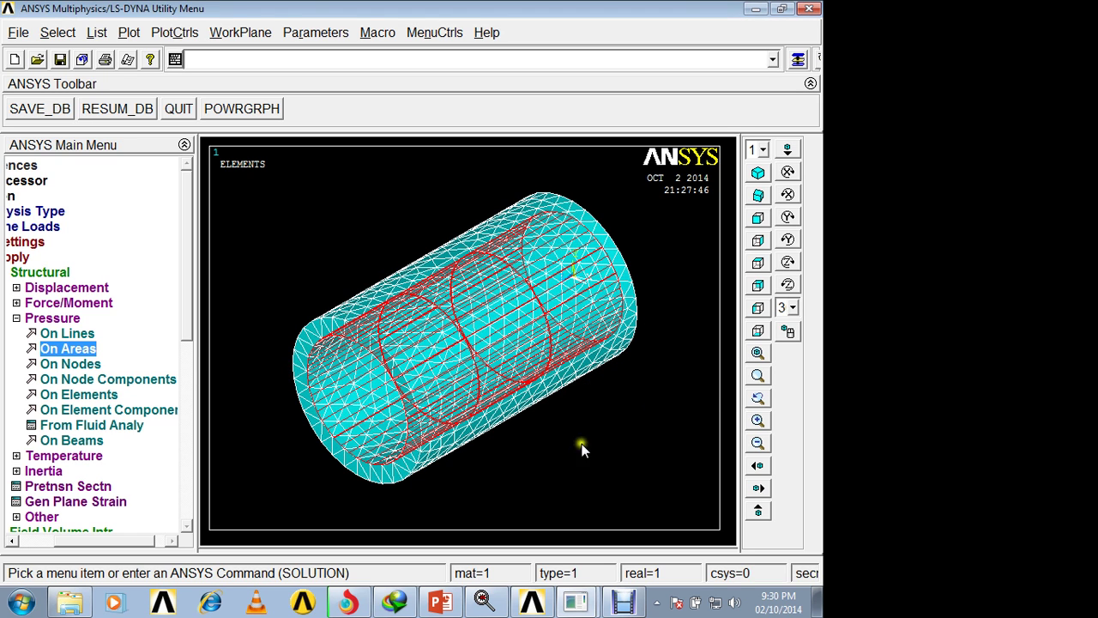
# In the front view, box-select the nodes along the cylinder's lowest edge and constrain their UY displacement to a constant value of 0
pyautogui.click(763, 219)
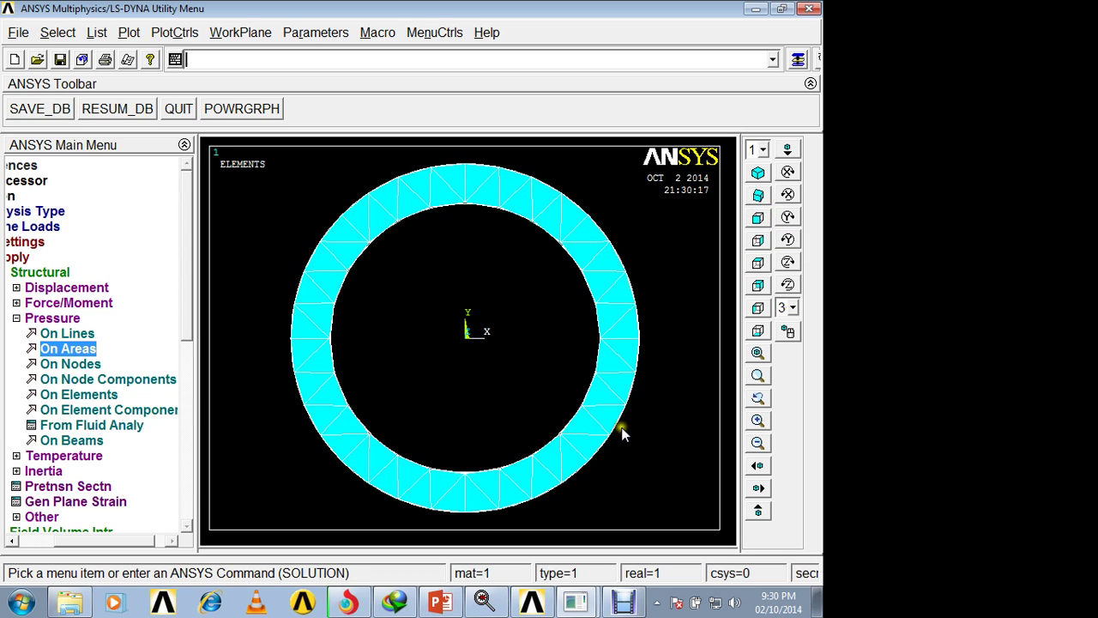
pyautogui.click(461, 506)
pyautogui.click(66, 288)
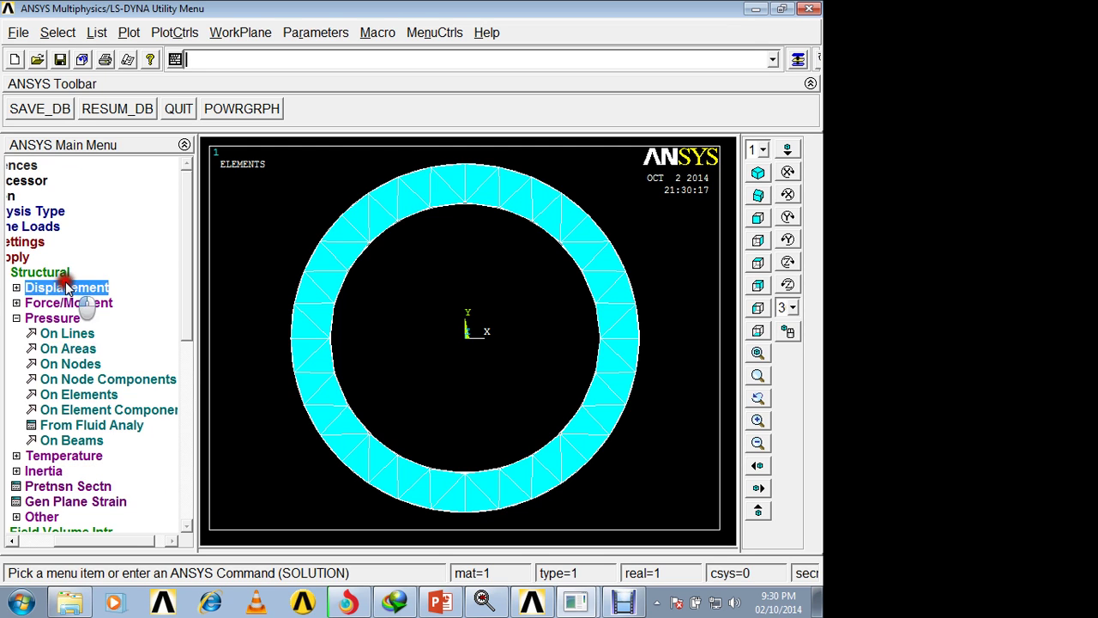
pyautogui.click(113, 348)
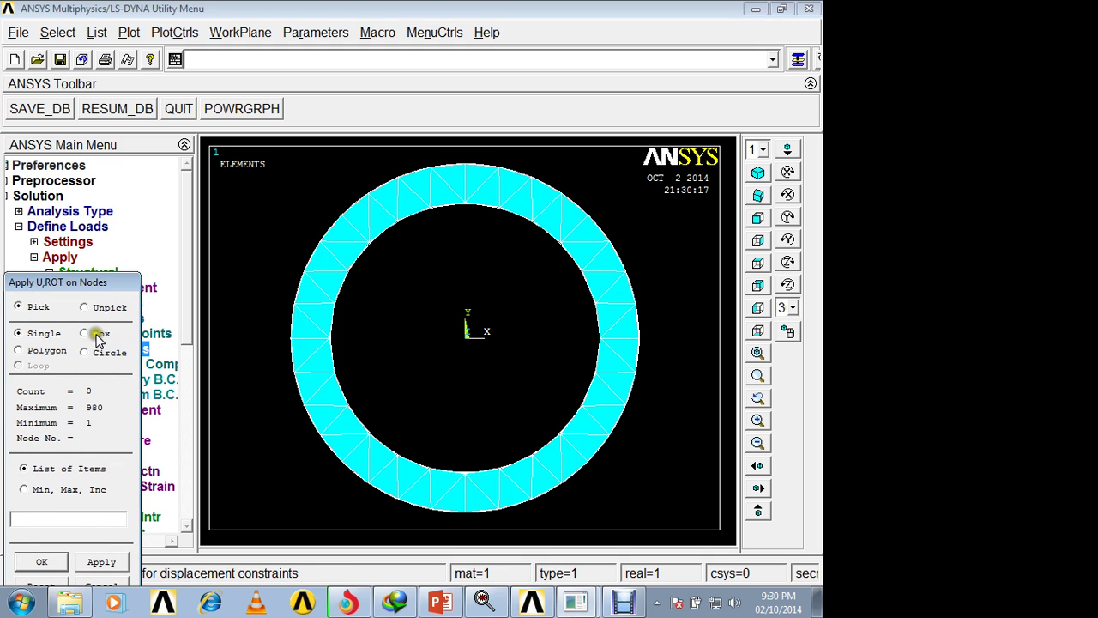
pyautogui.click(86, 334)
pyautogui.moveTo(460, 517); pyautogui.dragTo(471, 520)
pyautogui.click(50, 565)
pyautogui.click(506, 237)
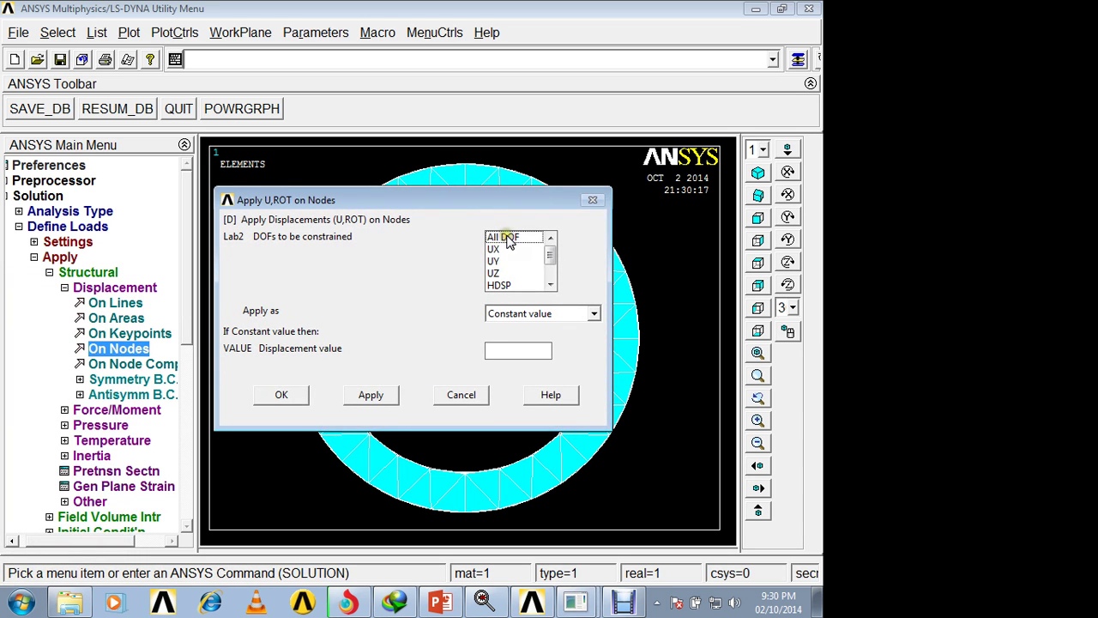
pyautogui.click(502, 261)
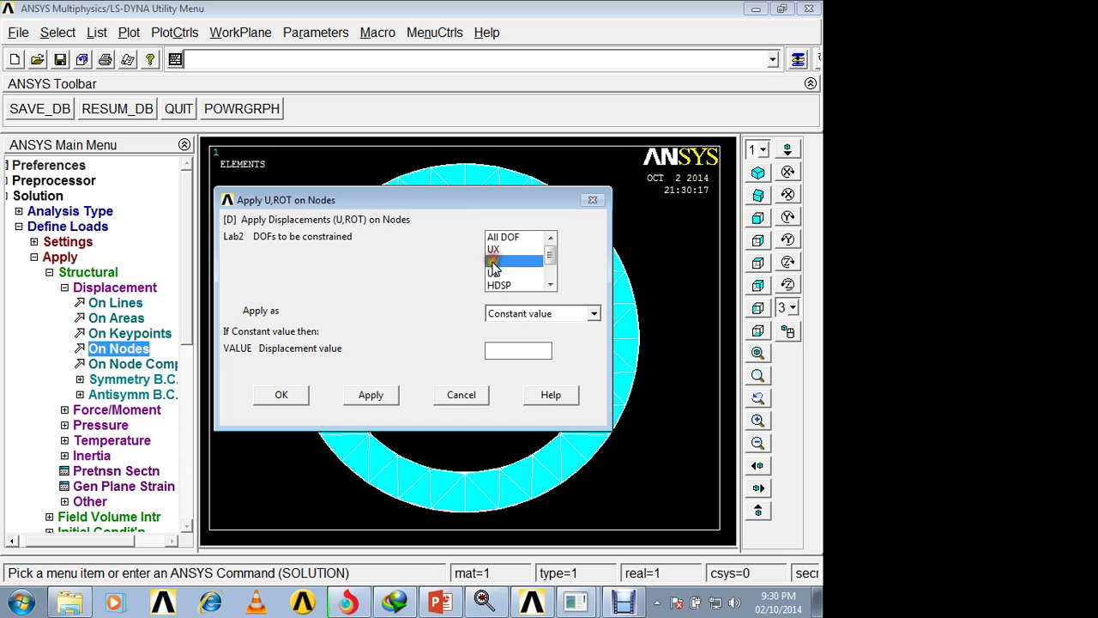
pyautogui.click(503, 348)
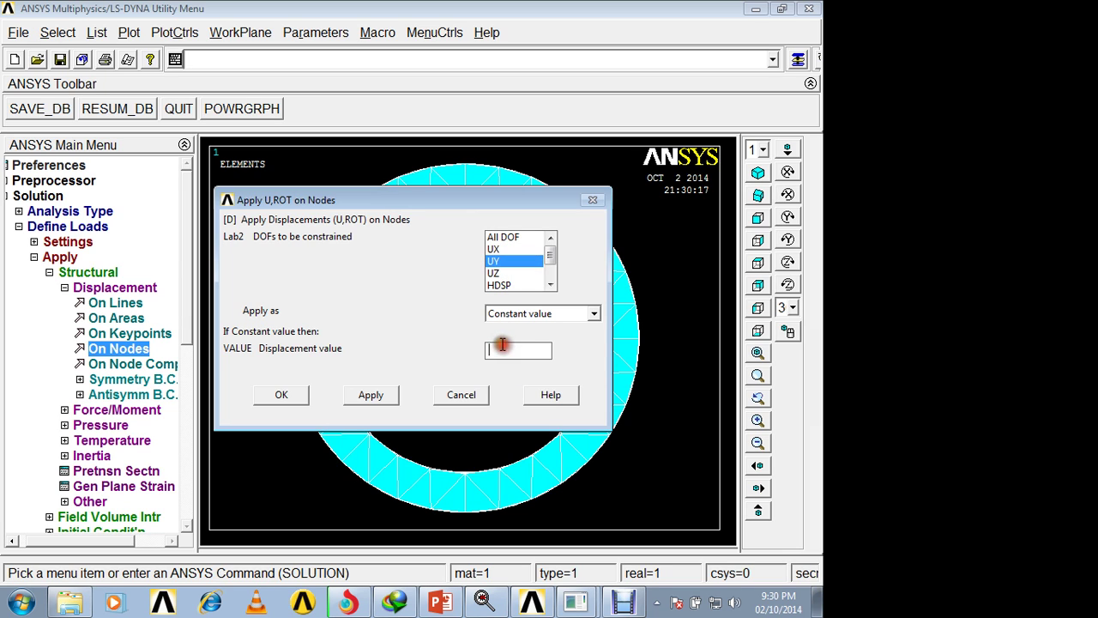
pyautogui.write('0')
pyautogui.click(293, 398)
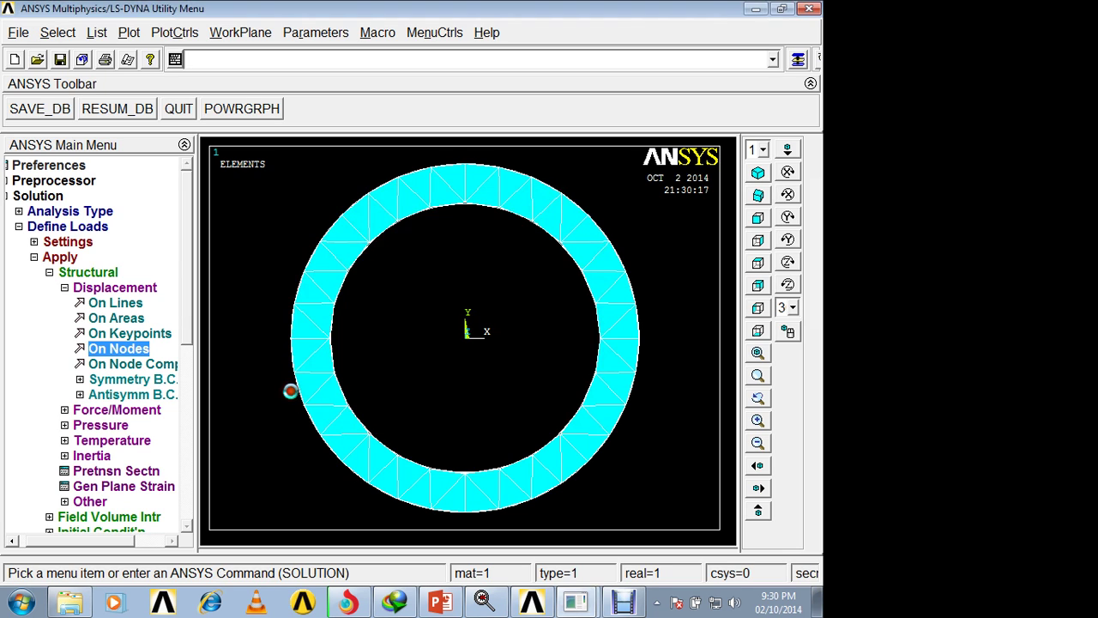
pyautogui.click(229, 119)
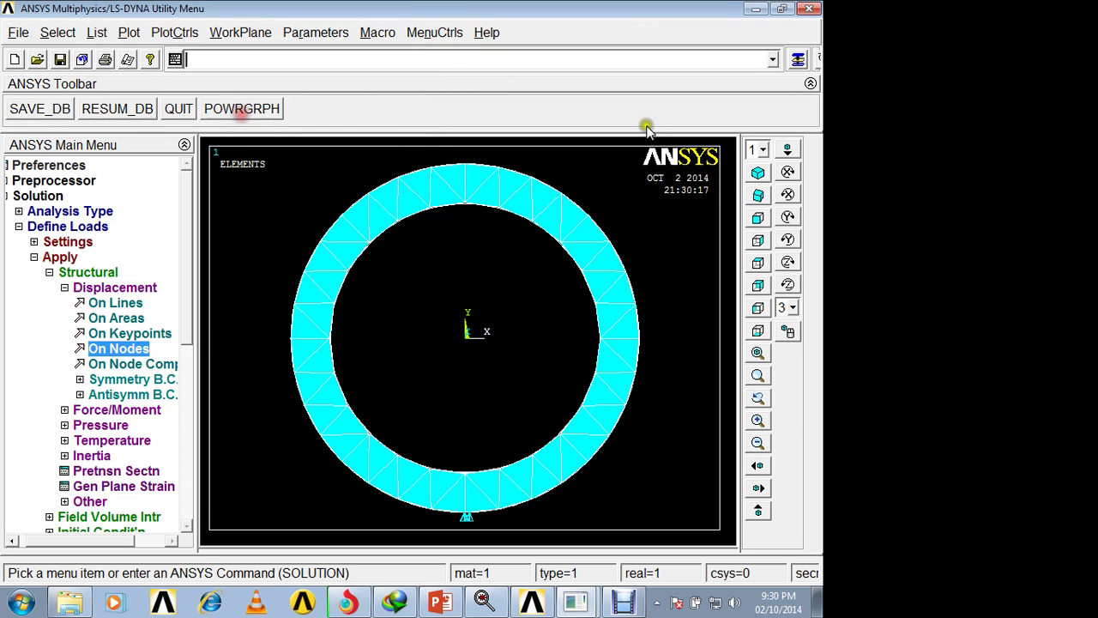
# Return to the isometric view, solve the current load step, and dismiss the completion note and solution status listing
pyautogui.click(757, 173)
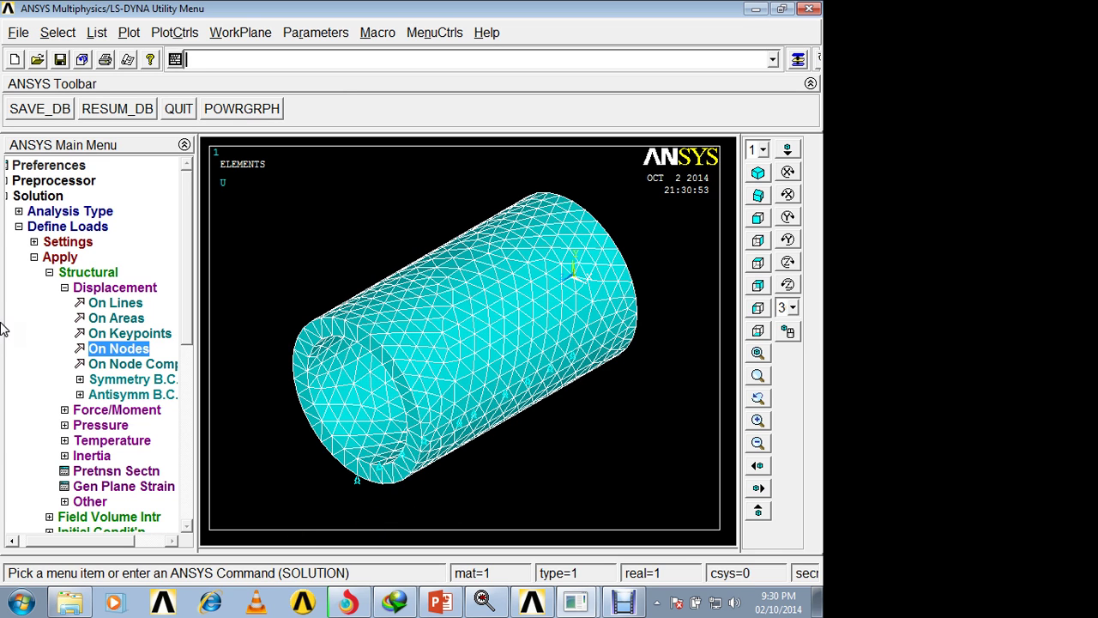
pyautogui.click(19, 226)
pyautogui.click(51, 287)
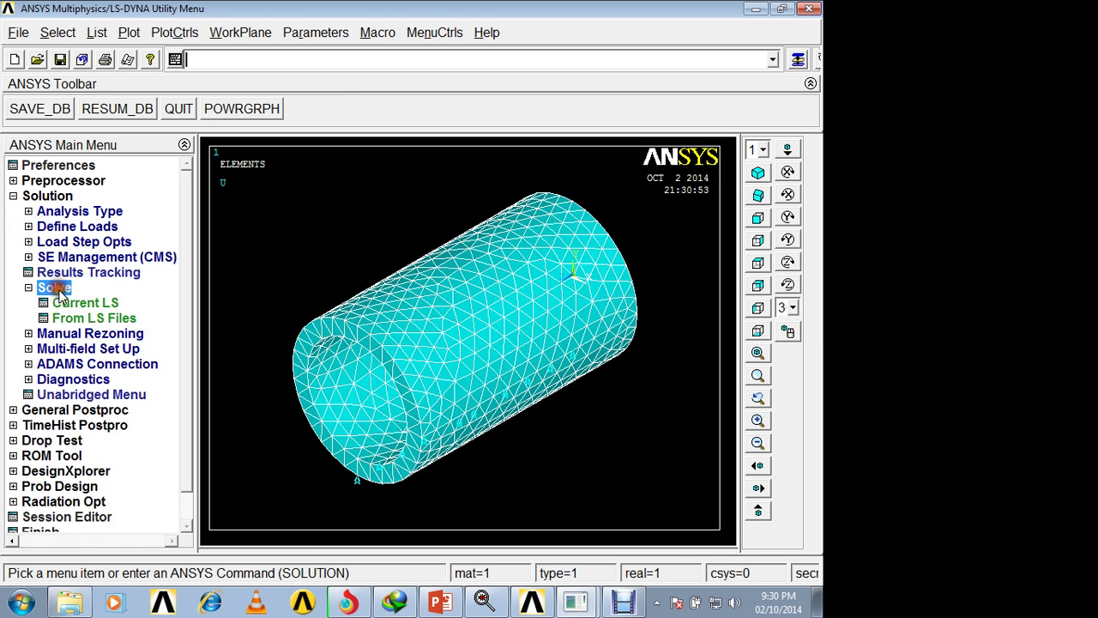
pyautogui.click(77, 304)
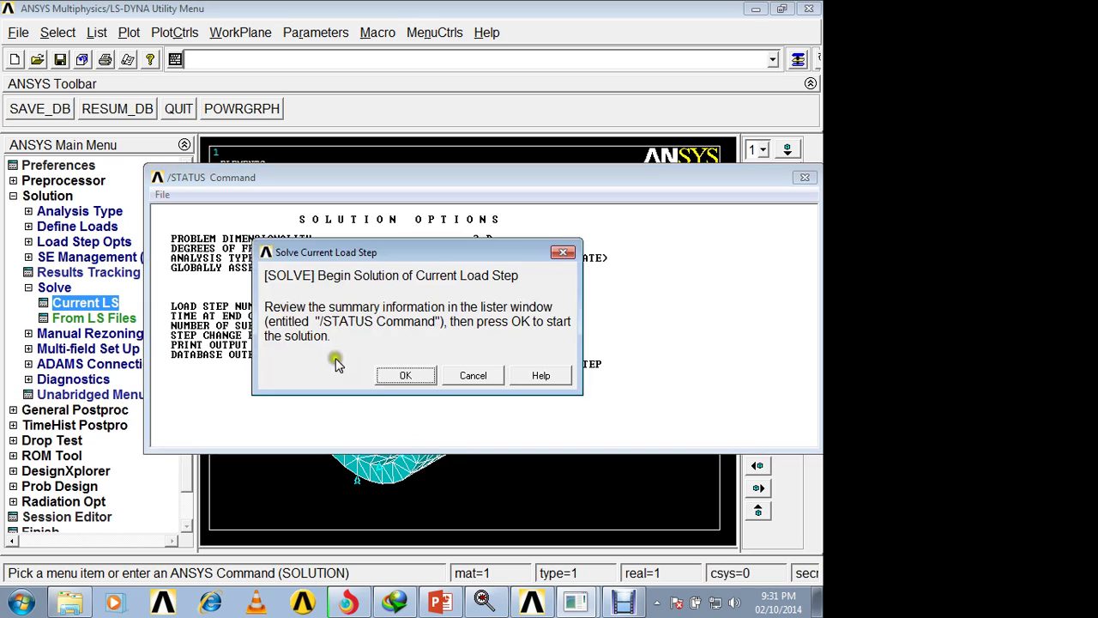
pyautogui.click(402, 376)
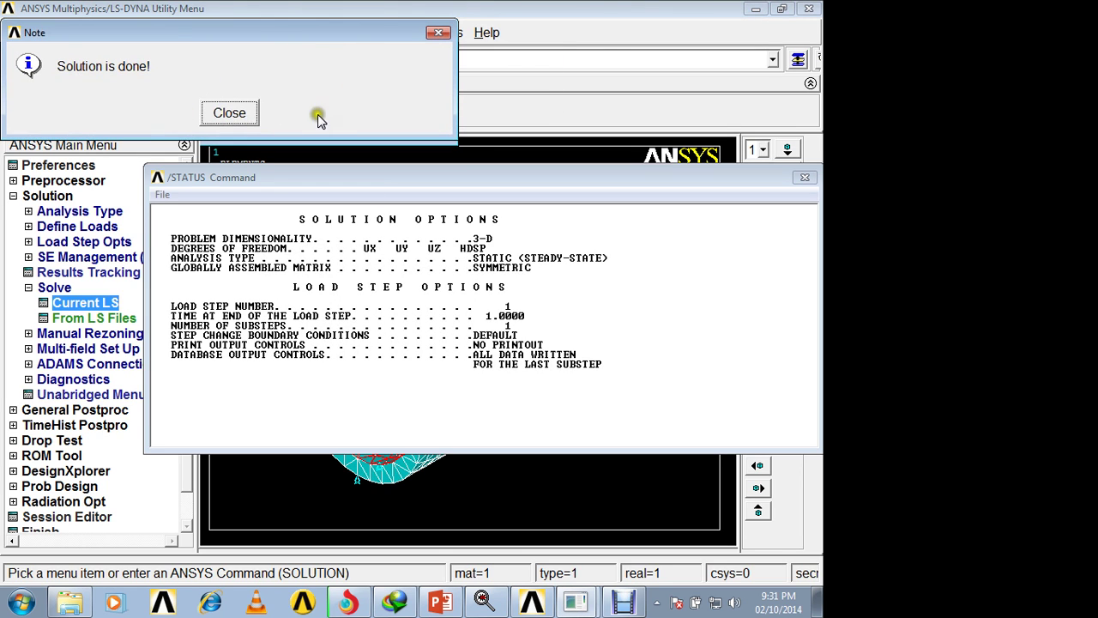
pyautogui.click(236, 121)
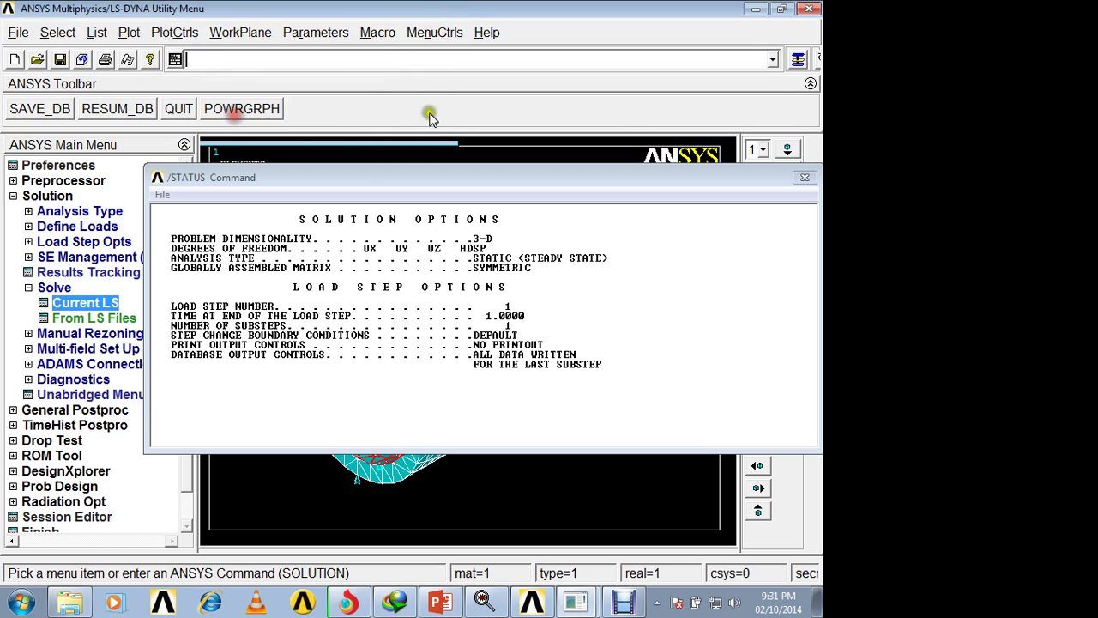
pyautogui.click(804, 178)
# Plot the deformed shape of the cylinder together with its undeformed shape in the general postprocessor
pyautogui.click(76, 410)
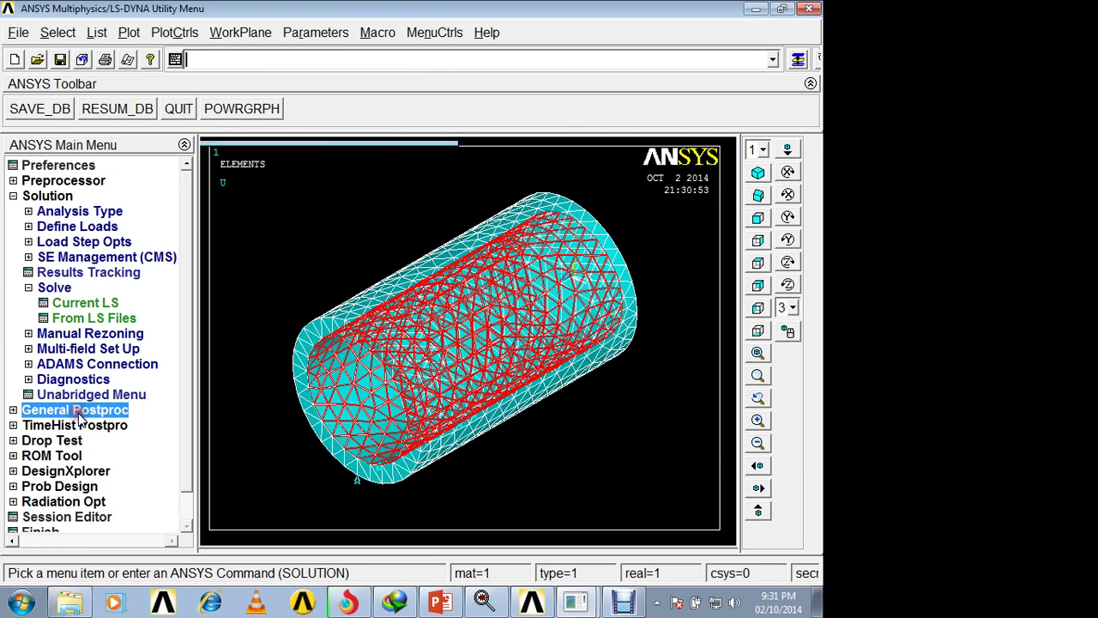
pyautogui.click(78, 258)
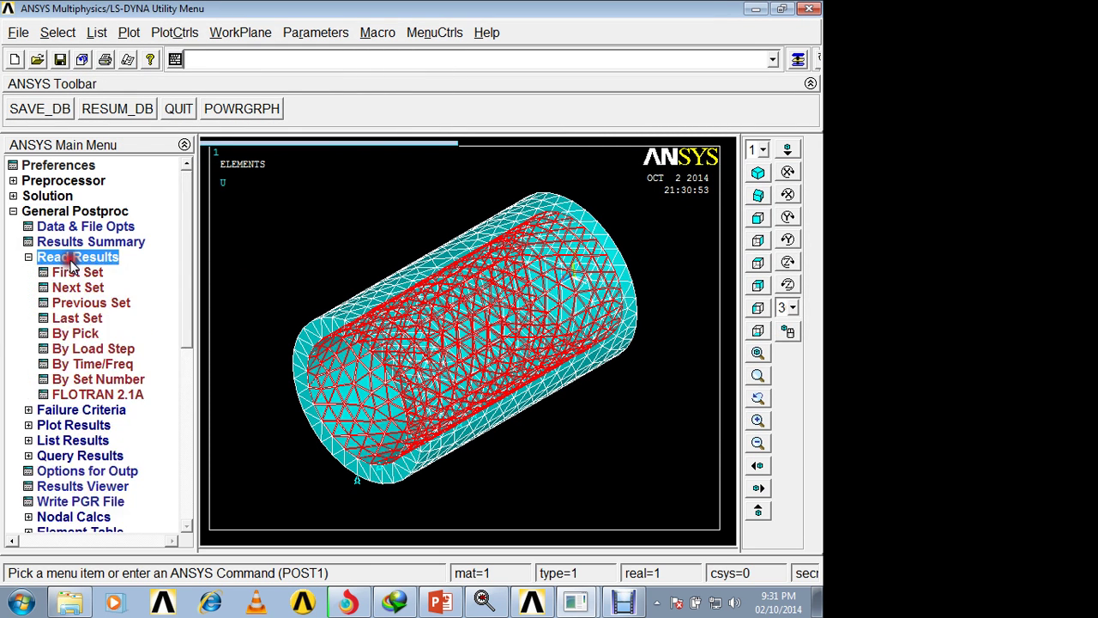
pyautogui.click(58, 426)
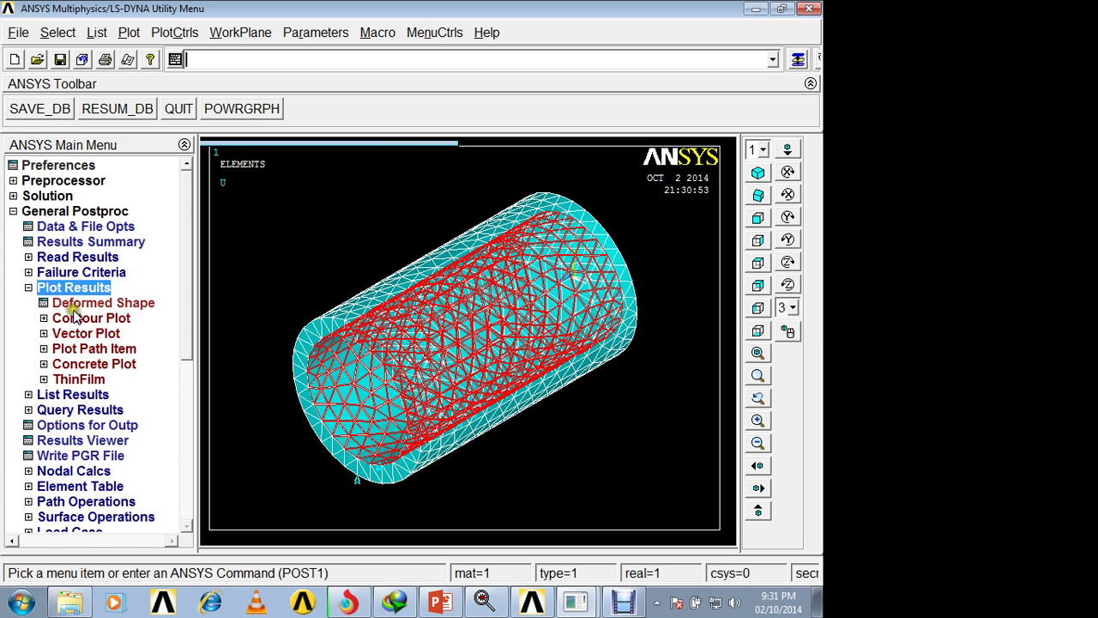
pyautogui.click(86, 303)
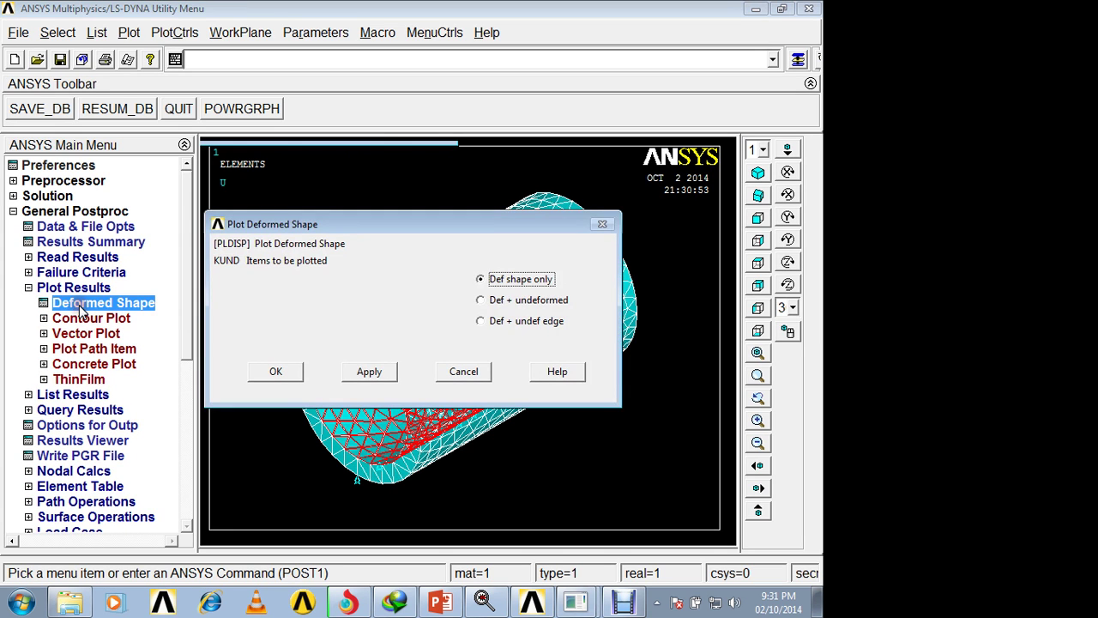
pyautogui.click(481, 300)
pyautogui.click(276, 370)
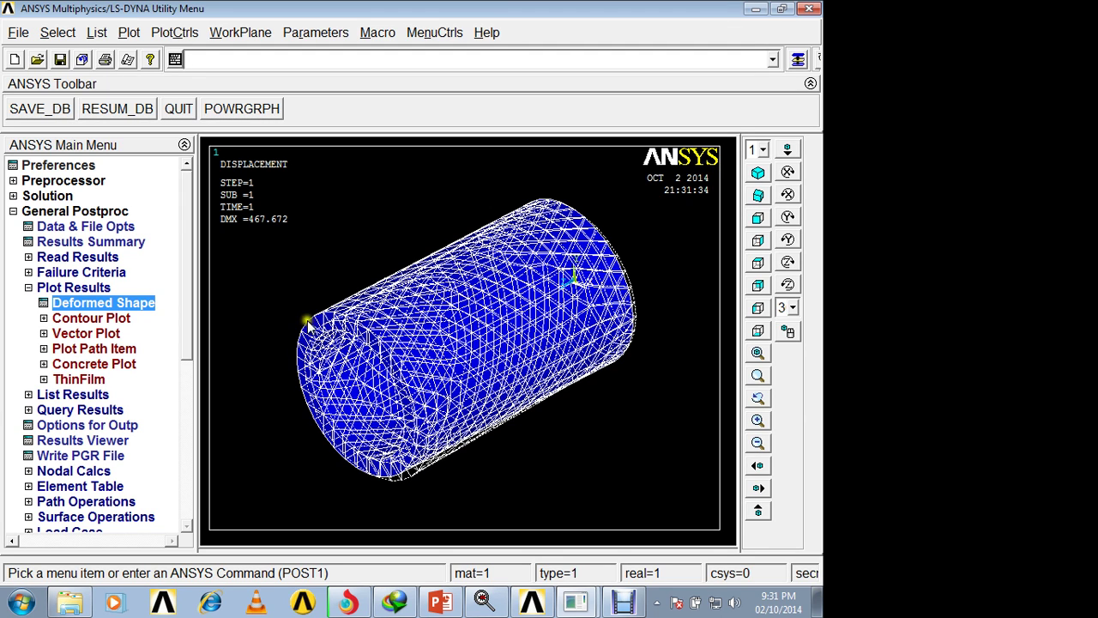
# Plot the nodal solution contour of the displacement vector sum on the deformed shape
pyautogui.click(102, 322)
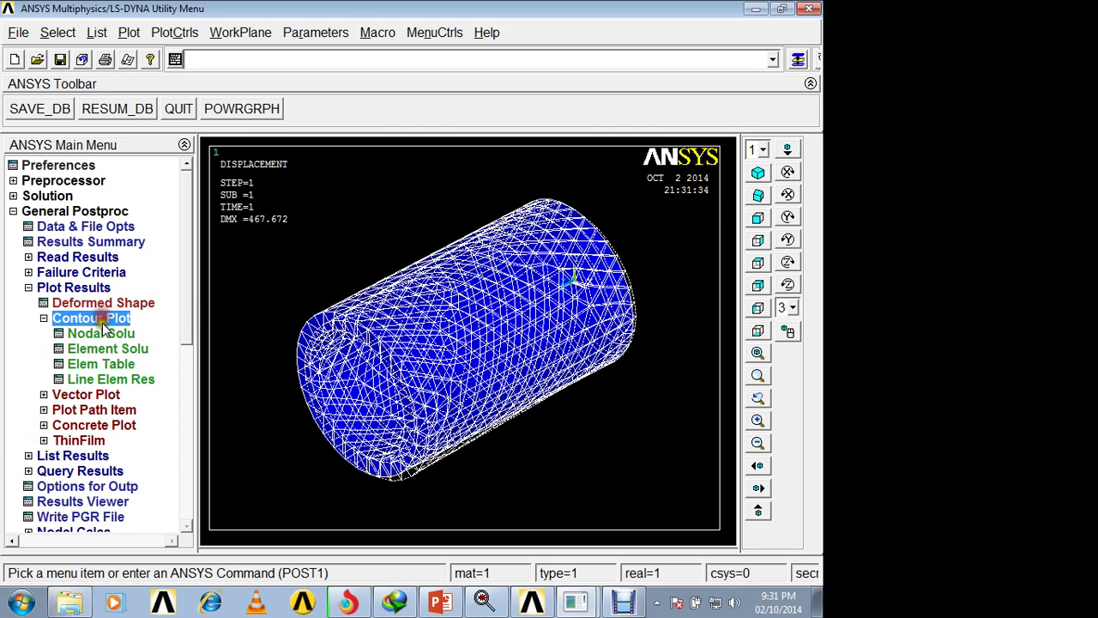
pyautogui.click(102, 333)
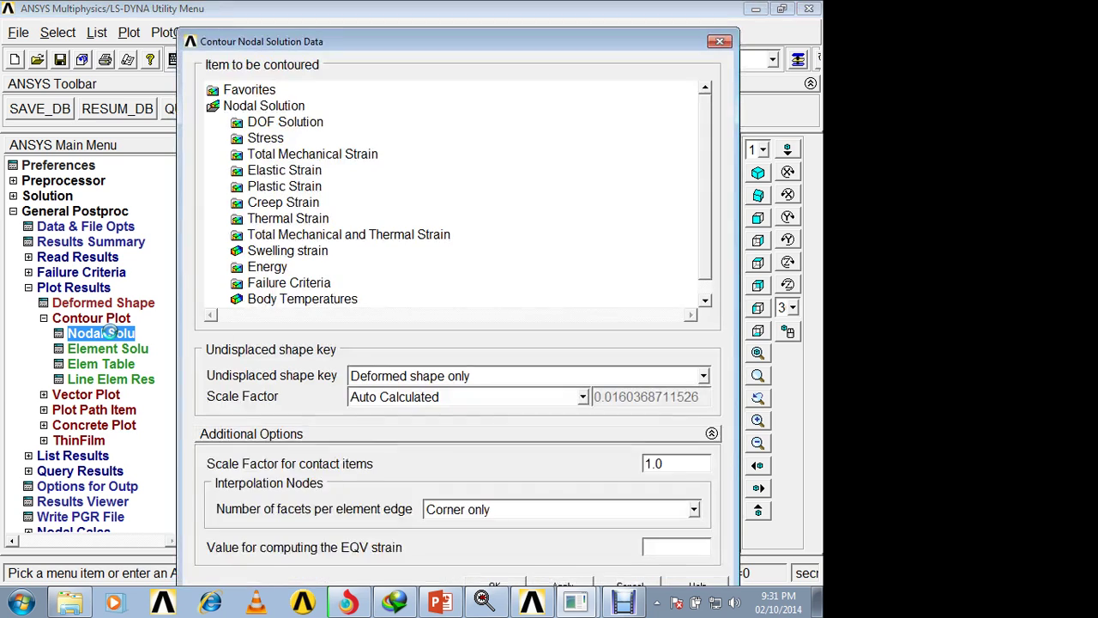
pyautogui.click(273, 124)
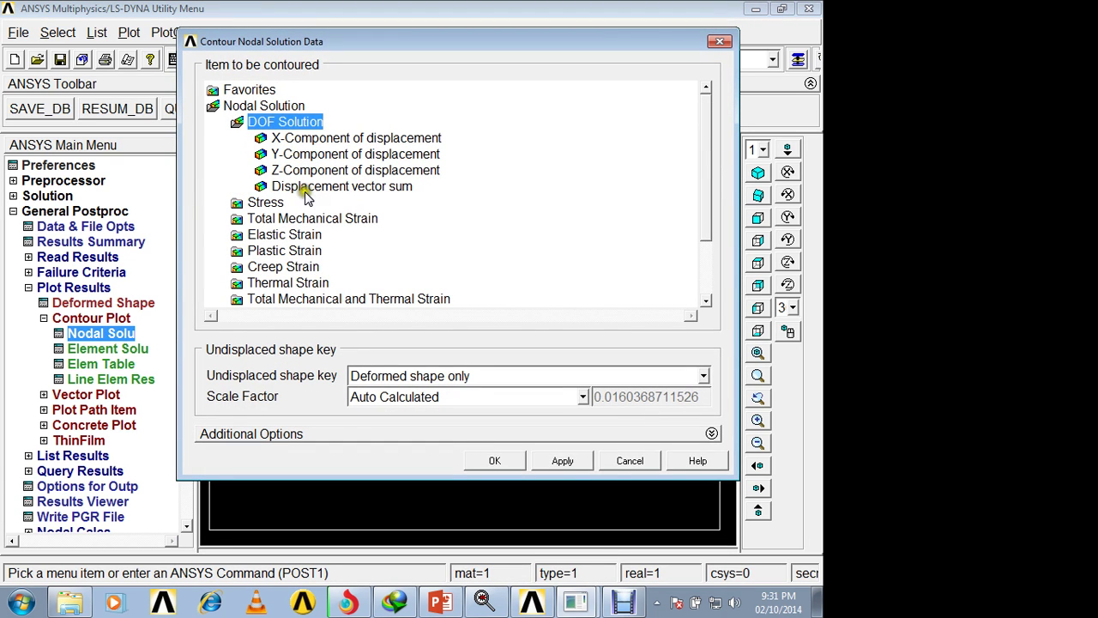
pyautogui.click(311, 188)
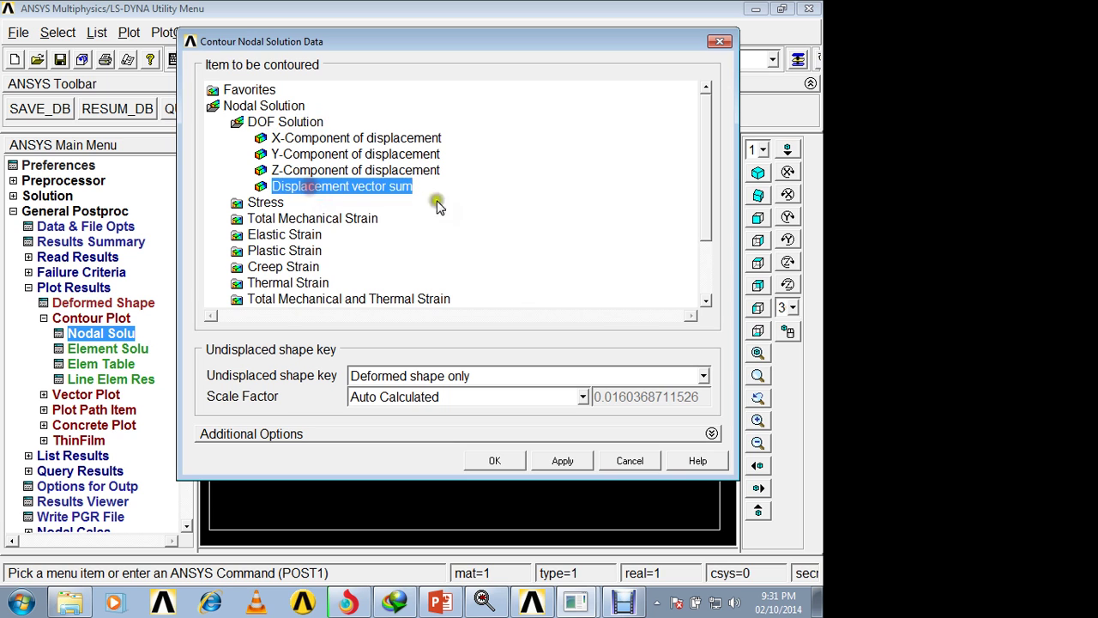
pyautogui.click(497, 461)
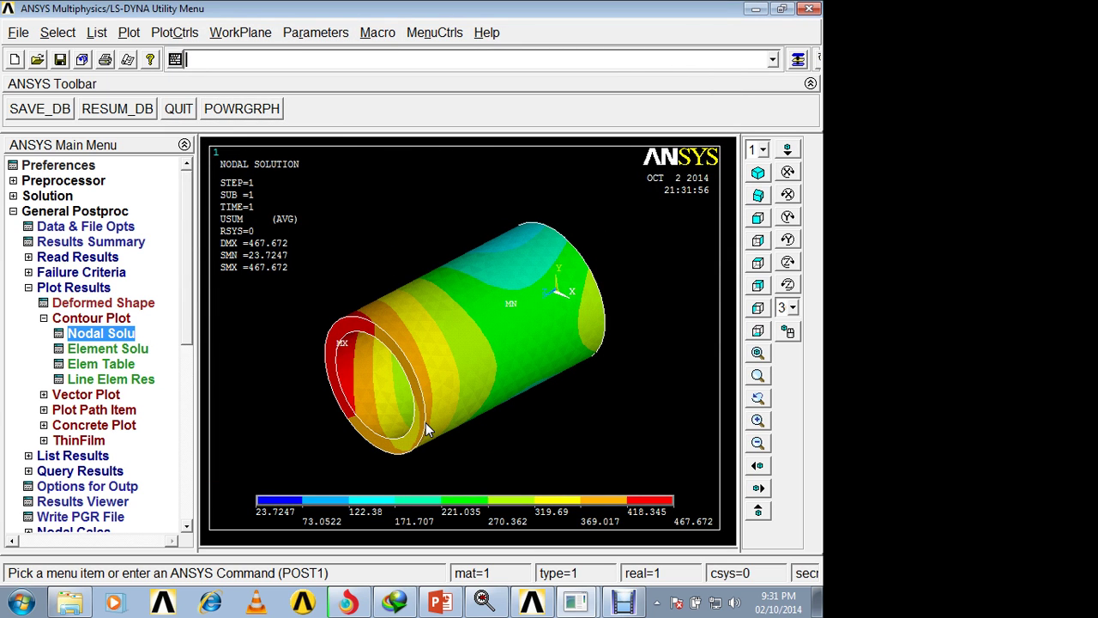
# Plot the nodal solution contour of the X-component of stress on the deformed shape
pyautogui.click(96, 333)
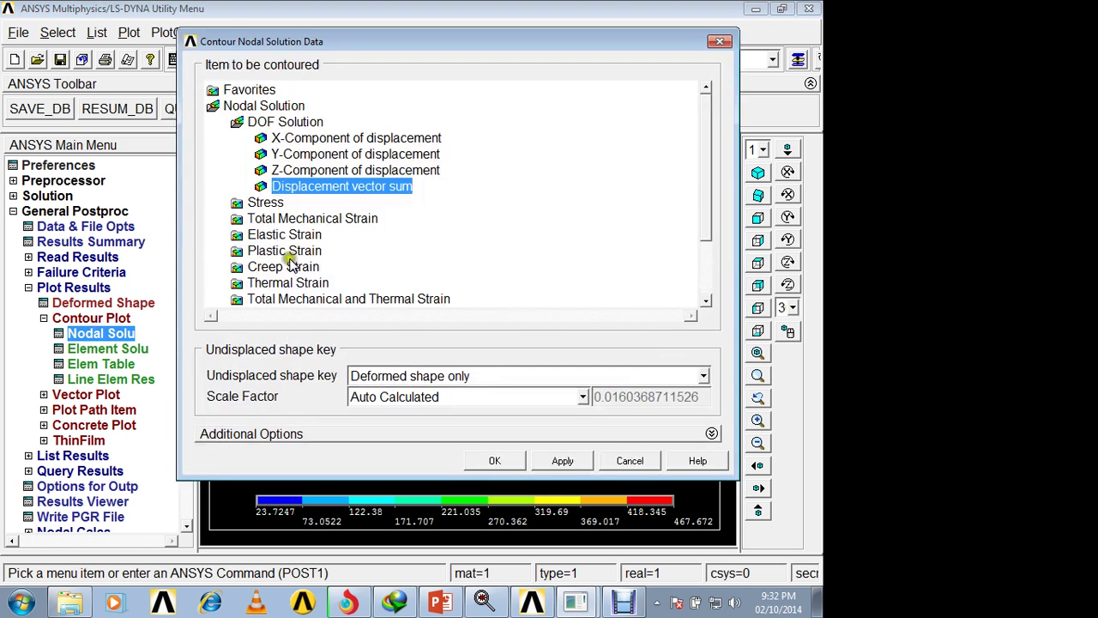
pyautogui.click(266, 203)
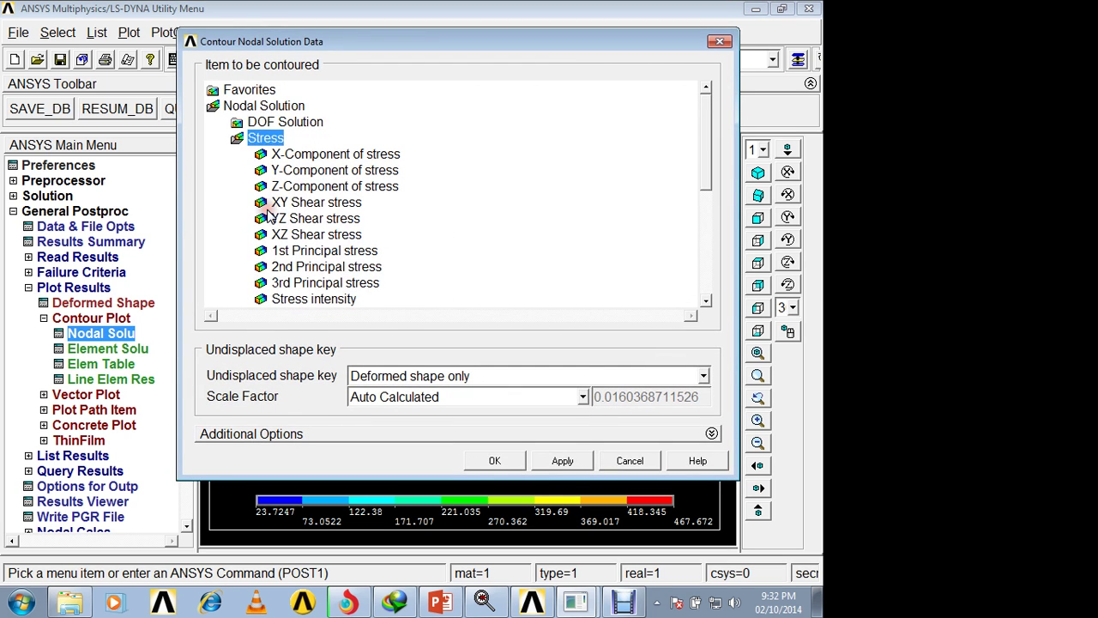
pyautogui.click(310, 157)
pyautogui.click(491, 462)
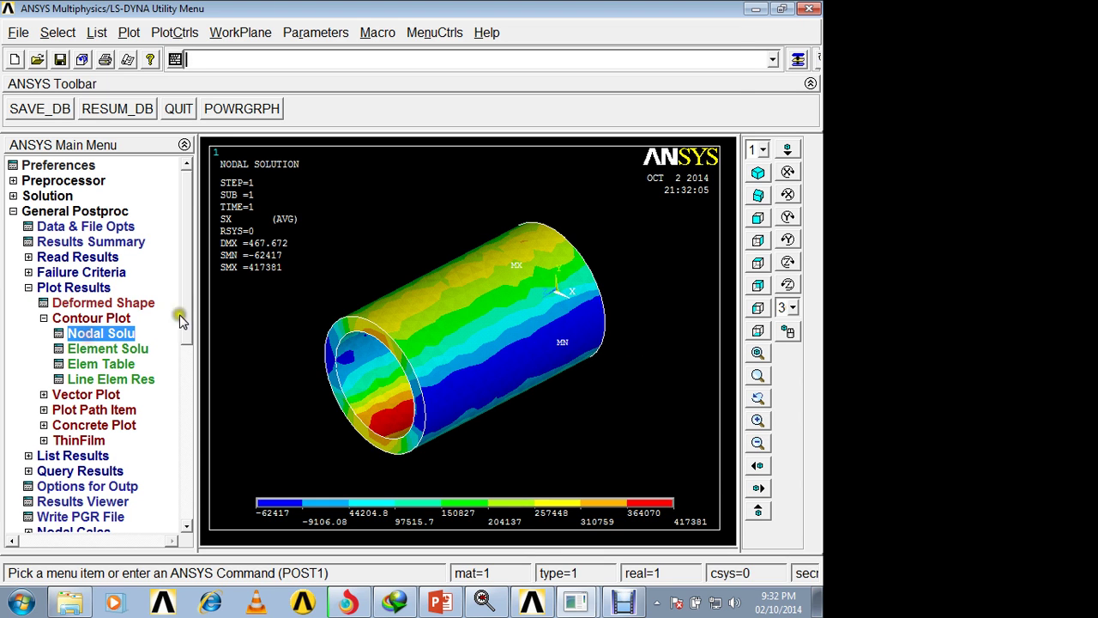
pyautogui.click(85, 334)
pyautogui.click(494, 460)
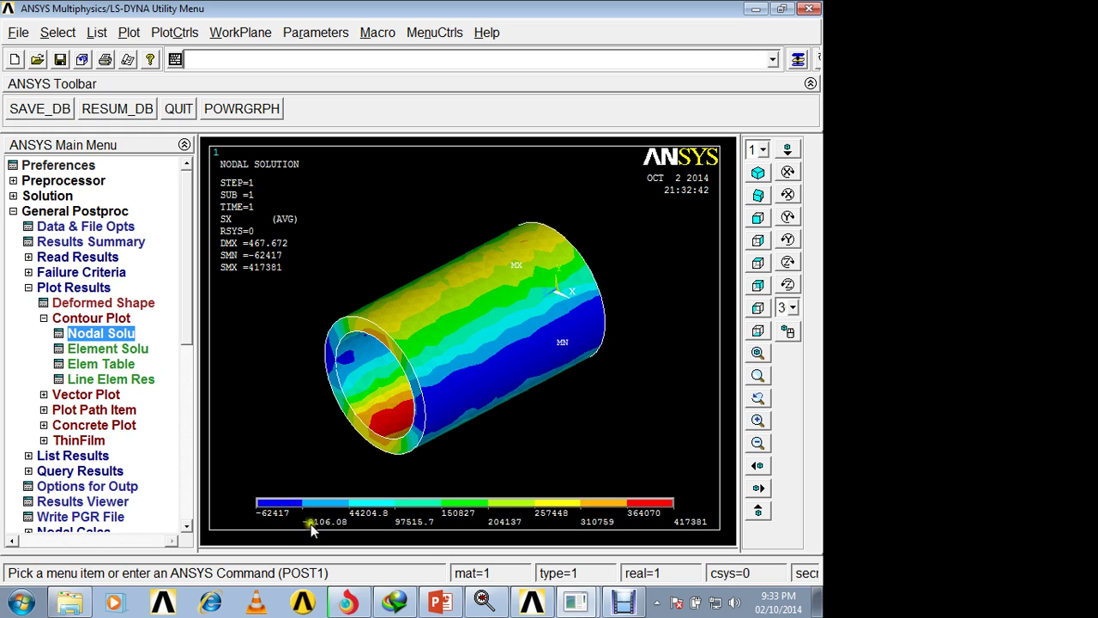
# Plot the nodal solution contour of von Mises stress on the deformed shape
pyautogui.click(101, 336)
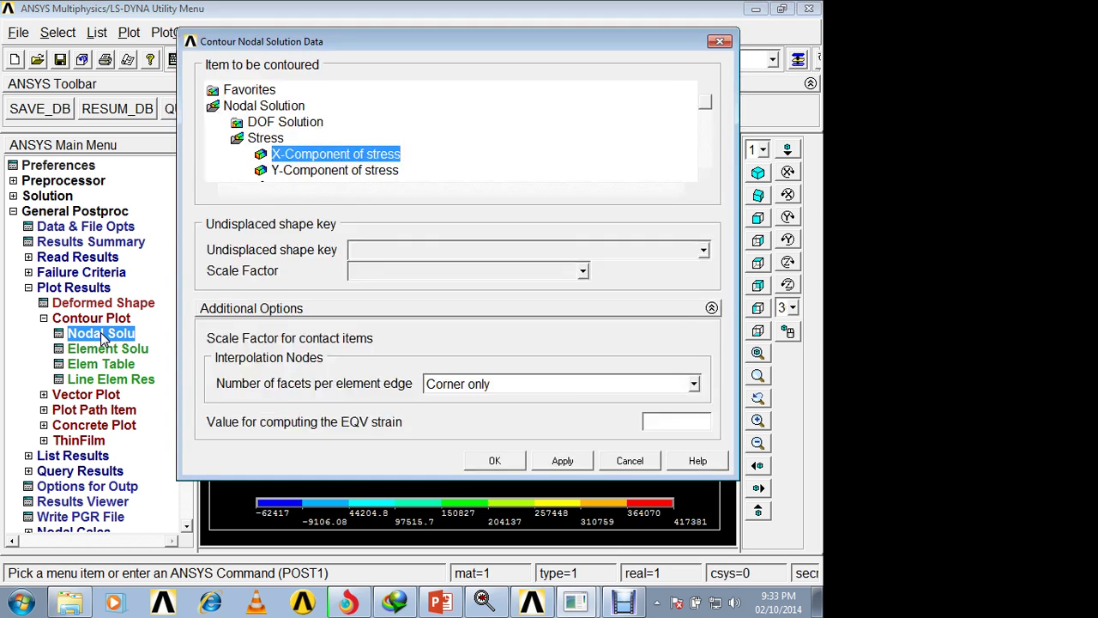
pyautogui.moveTo(710, 153); pyautogui.dragTo(706, 216)
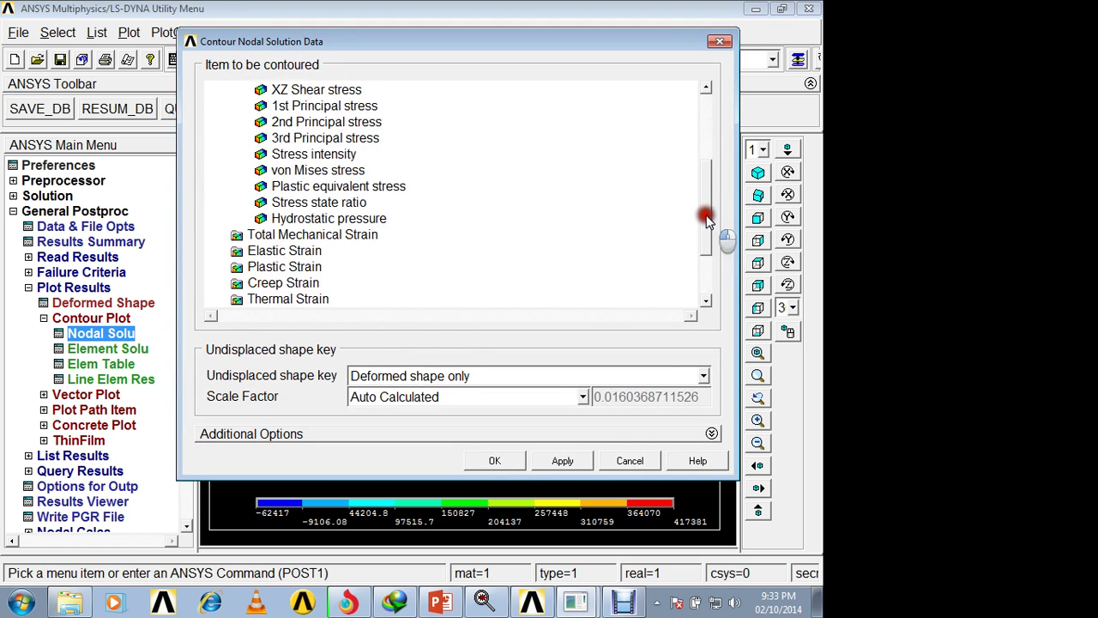
pyautogui.click(297, 170)
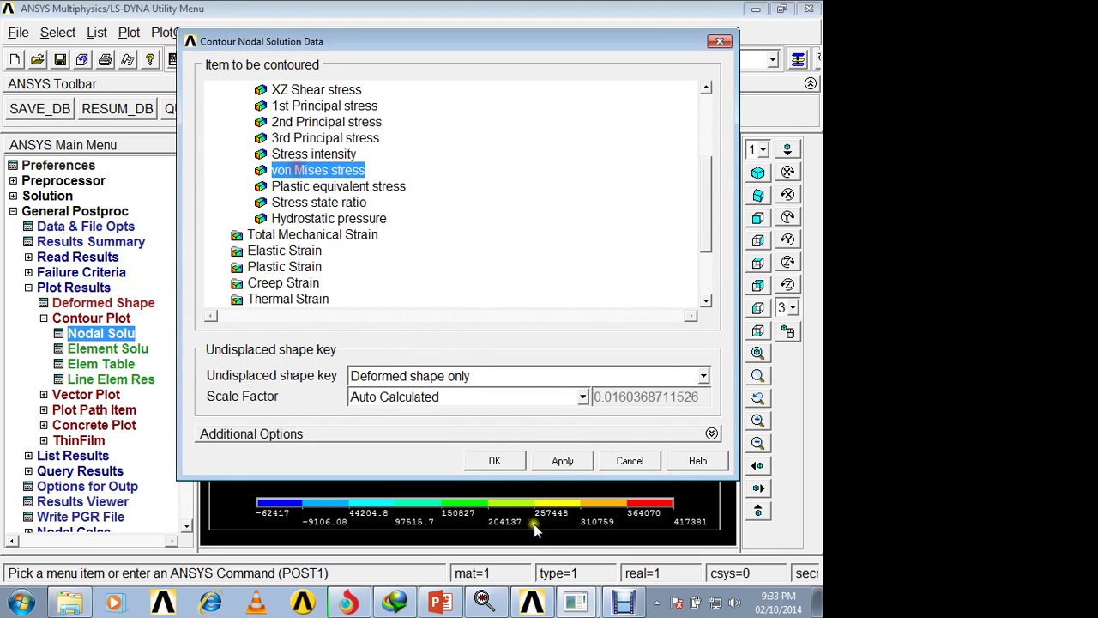
pyautogui.click(494, 461)
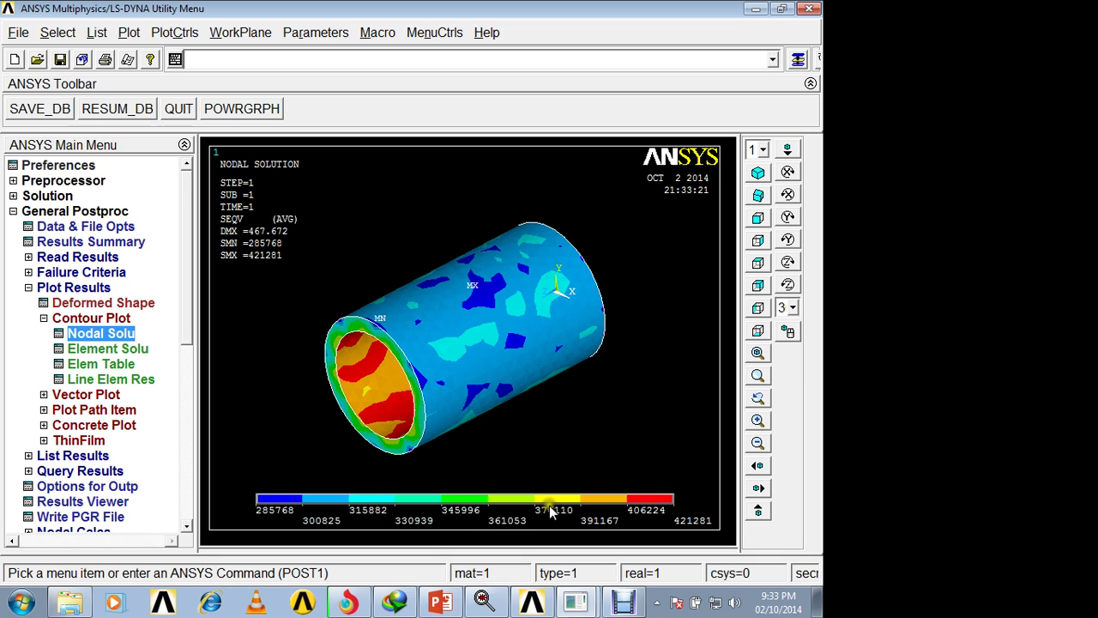
# Plot the nodal solution contour of the XY shear stress on the deformed shape
pyautogui.click(116, 335)
pyautogui.click(311, 203)
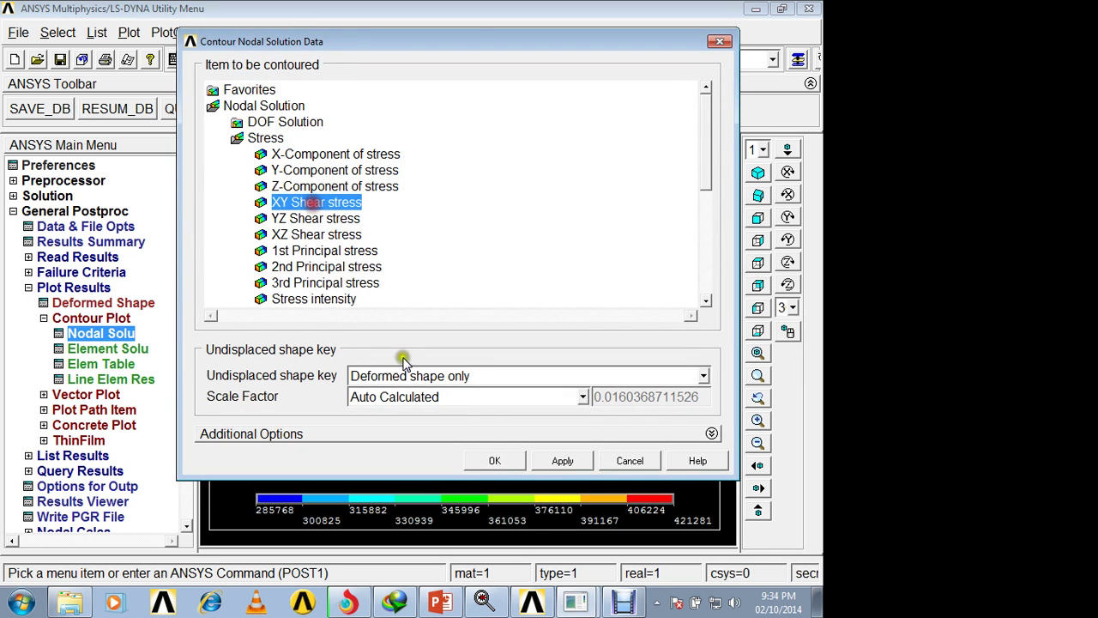
pyautogui.click(495, 461)
# Plot the nodal solution contour of the YZ shear stress on the deformed shape
pyautogui.click(96, 335)
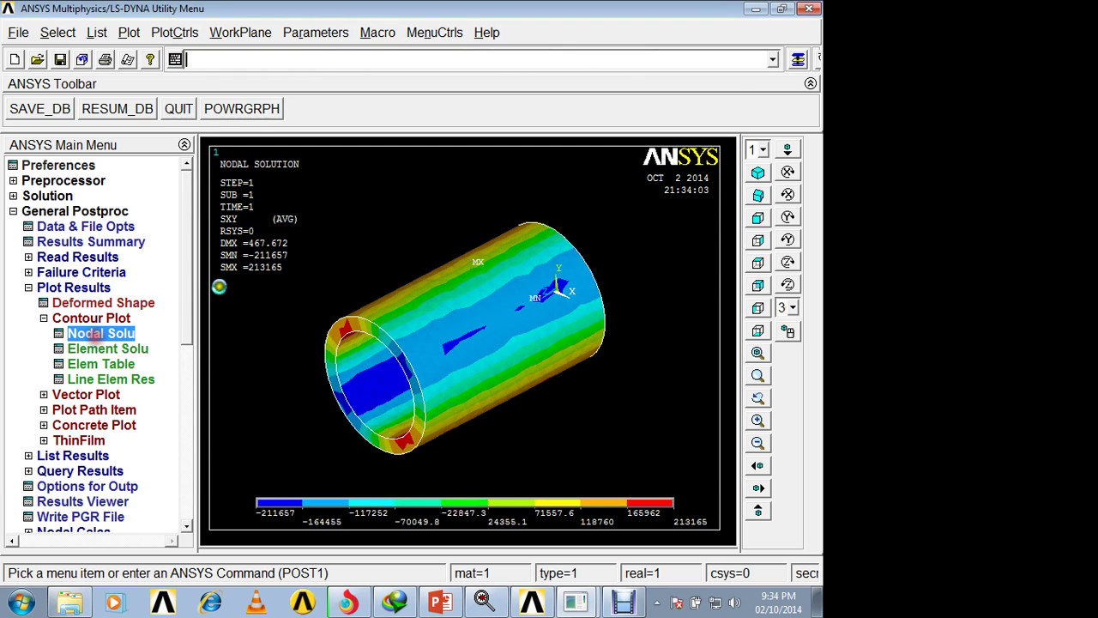
pyautogui.click(313, 218)
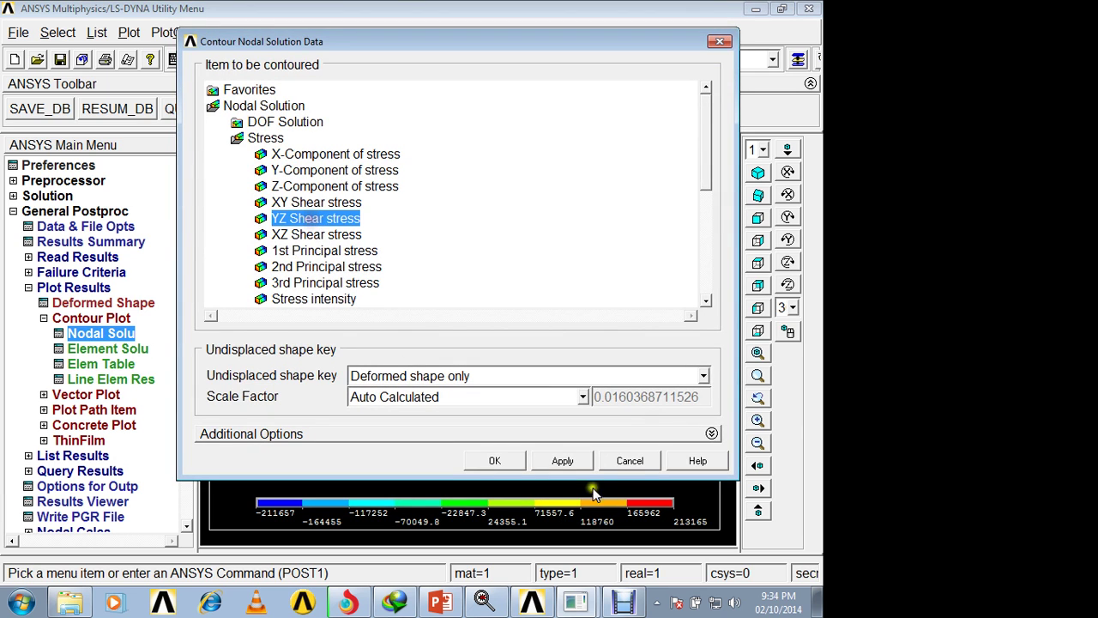
pyautogui.click(493, 460)
# Plot the nodal solution contour of the XZ shear stress on the deformed shape
pyautogui.click(96, 335)
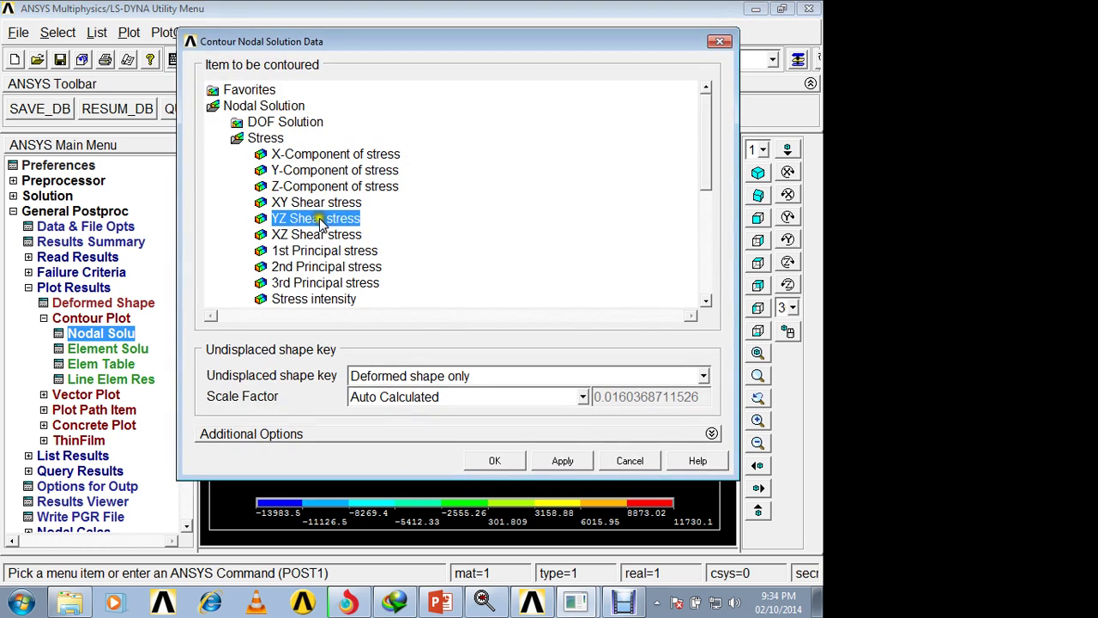
pyautogui.click(316, 235)
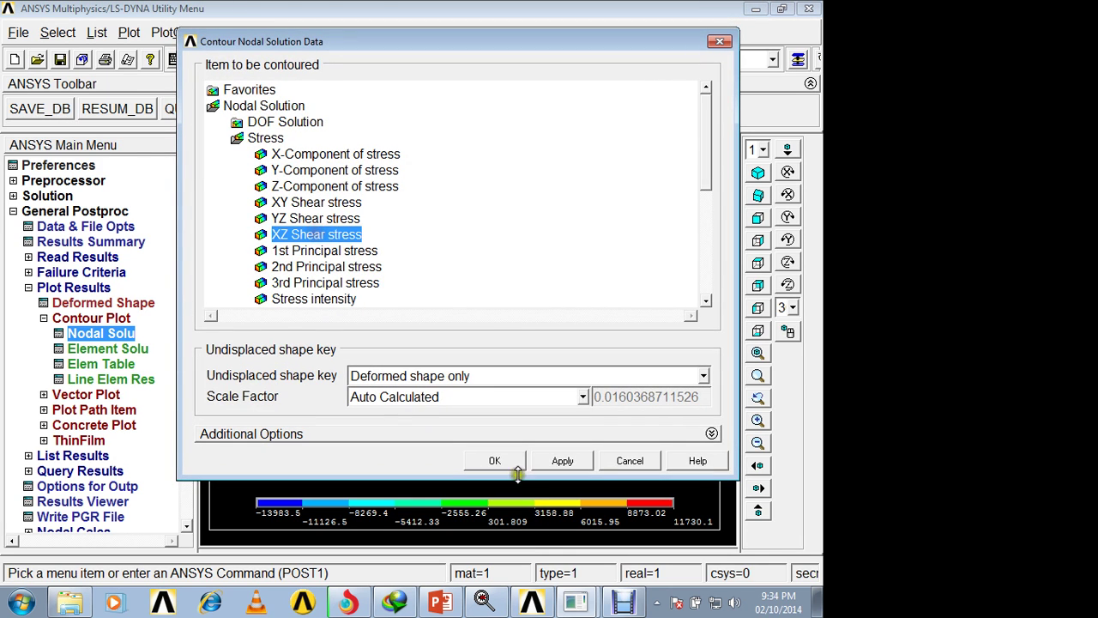
pyautogui.click(493, 462)
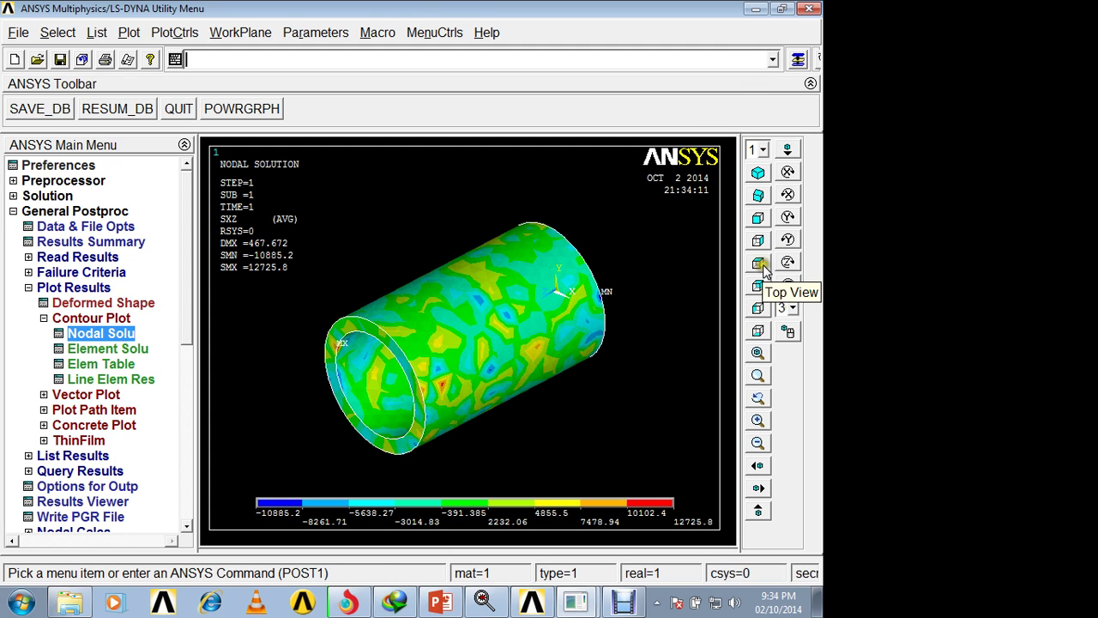
# Switch to the front view and plot the cylinder's volumes in place of the stress contour
pyautogui.click(758, 220)
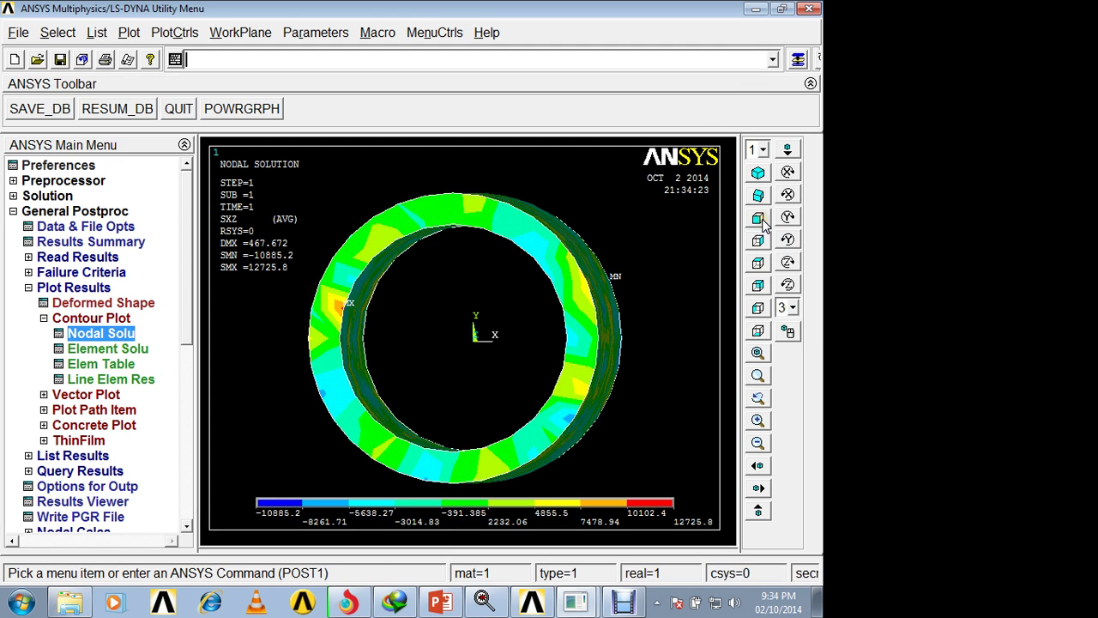
pyautogui.click(13, 213)
pyautogui.click(127, 33)
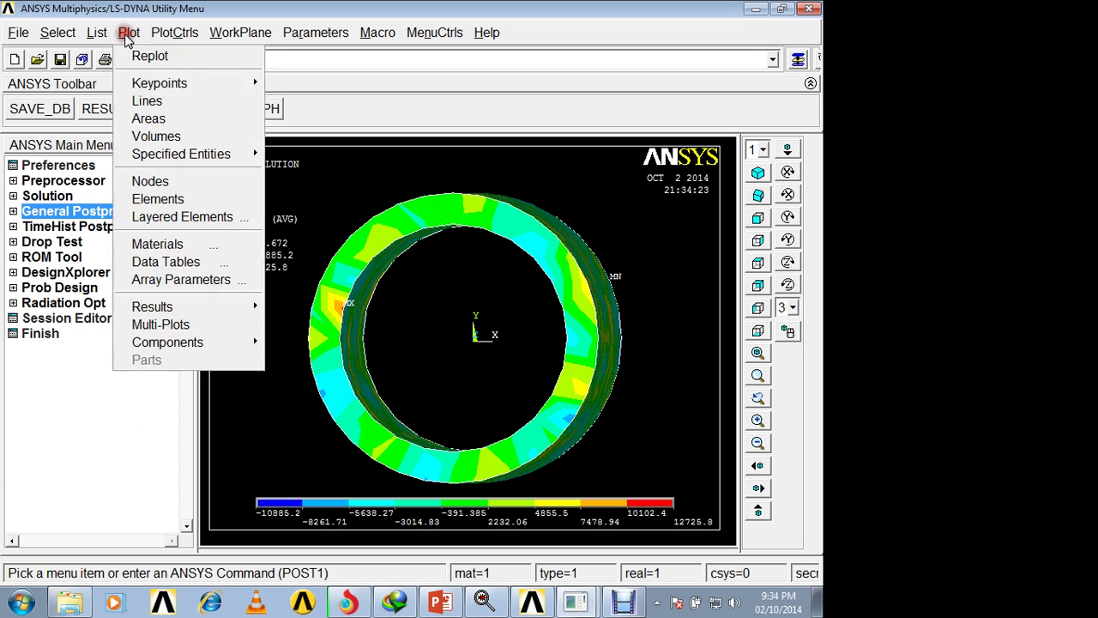
pyautogui.click(169, 137)
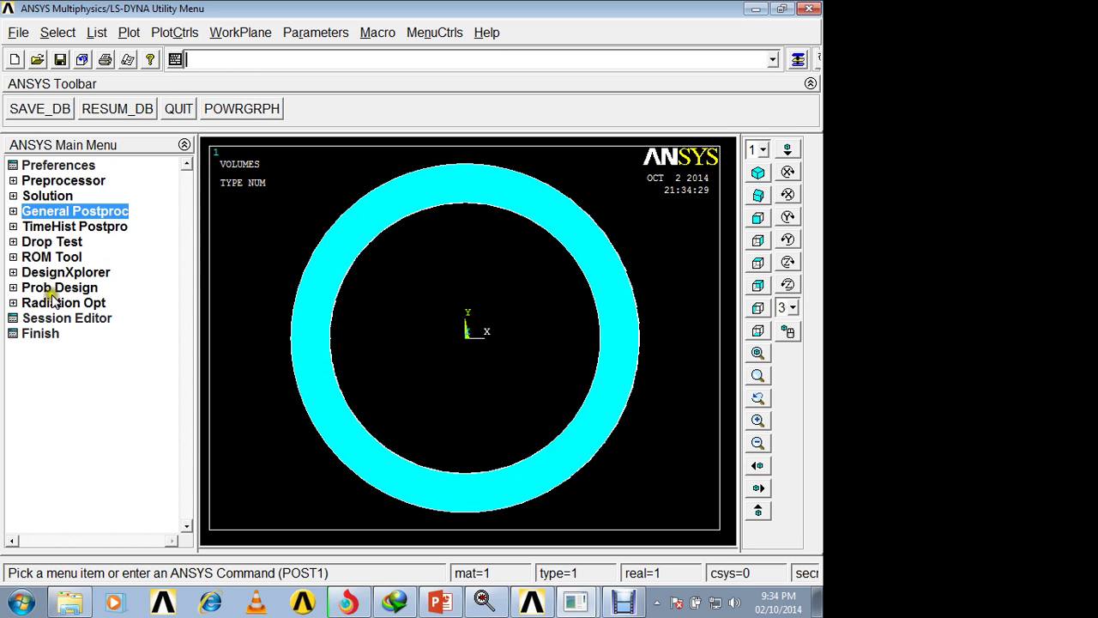
# Define a named circular path on the working plane by its centre and radius, with 30 data sets and 120 divisions
pyautogui.click(45, 213)
pyautogui.moveTo(182, 314); pyautogui.dragTo(182, 471)
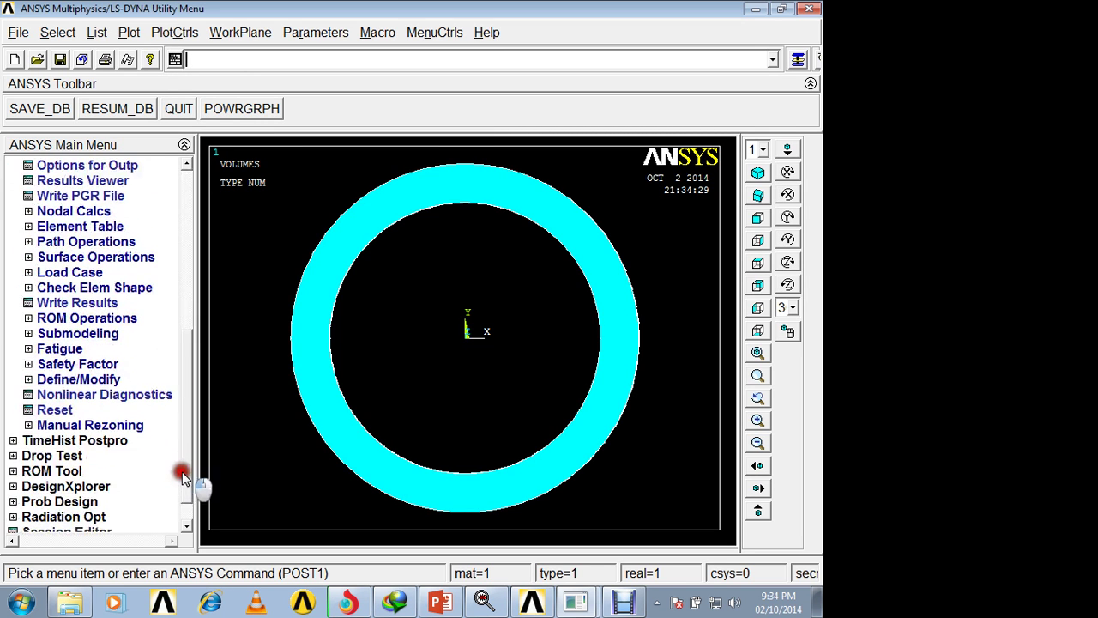
pyautogui.click(54, 242)
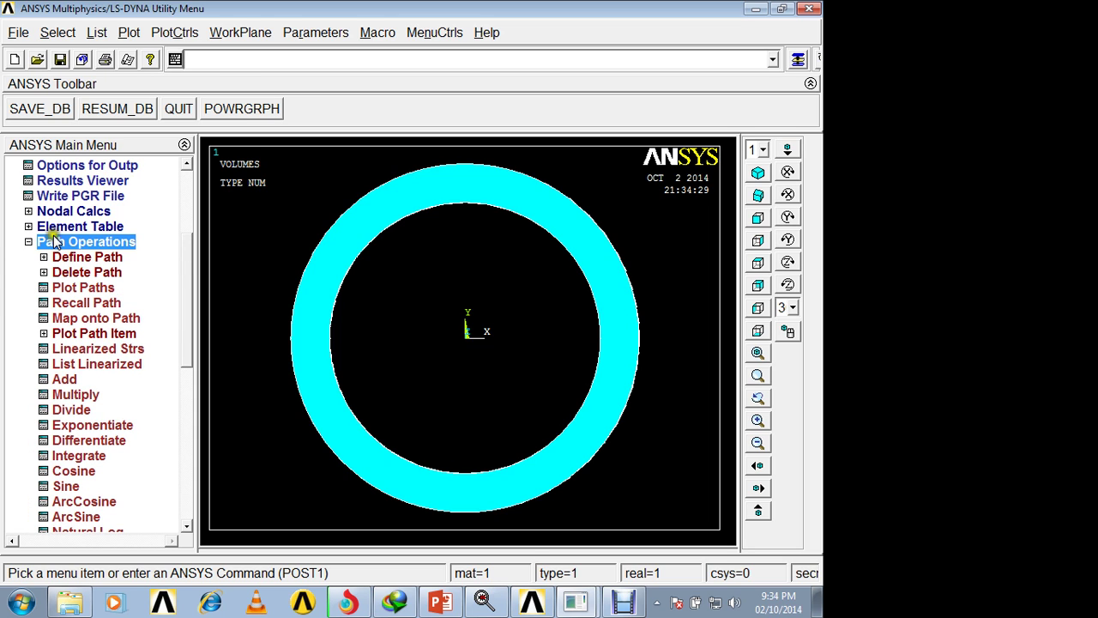
pyautogui.click(87, 257)
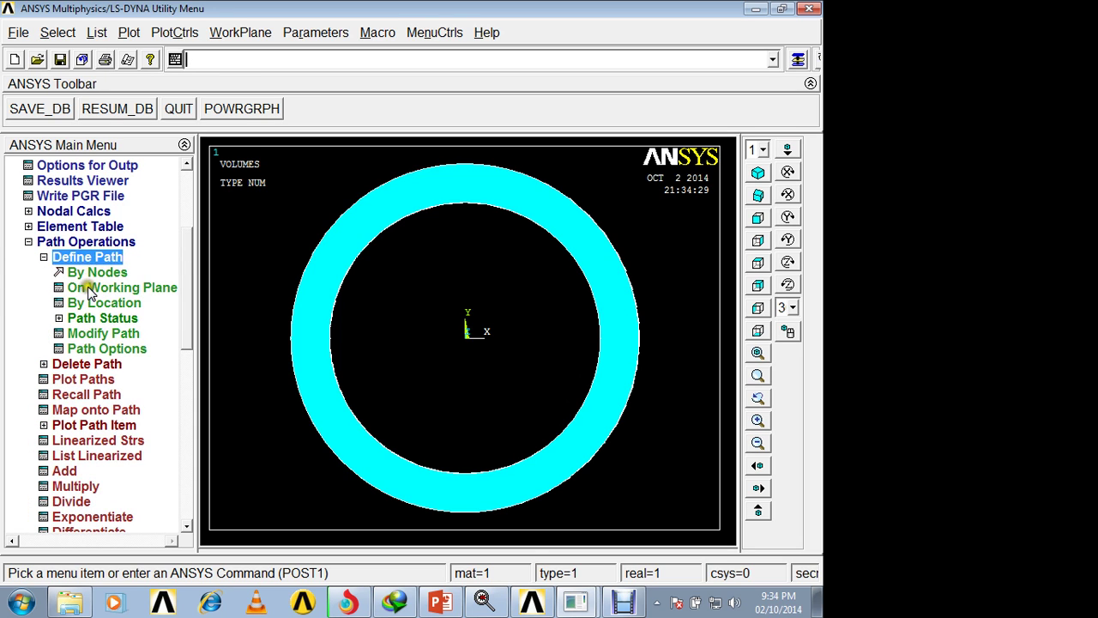
pyautogui.click(91, 289)
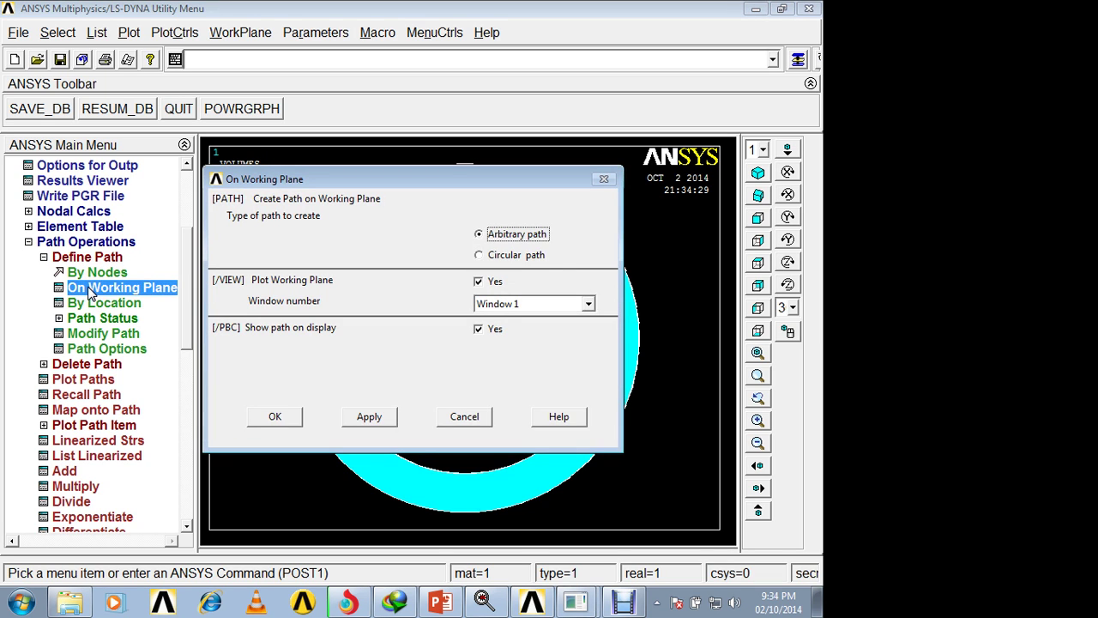
pyautogui.click(516, 257)
pyautogui.click(279, 416)
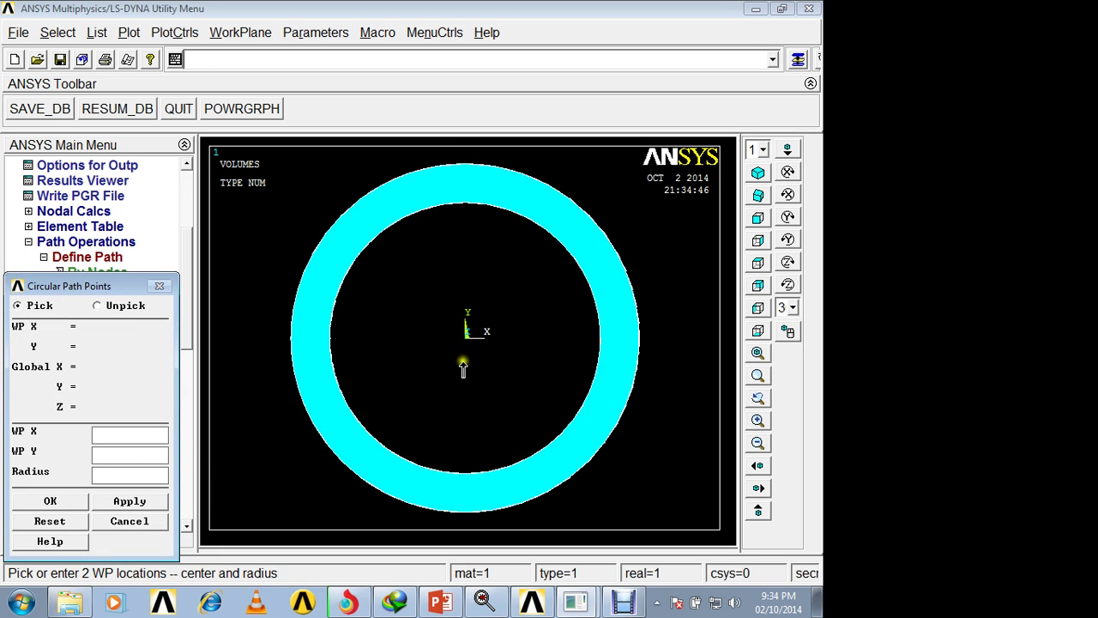
pyautogui.click(142, 453)
pyautogui.click(133, 480)
pyautogui.click(50, 500)
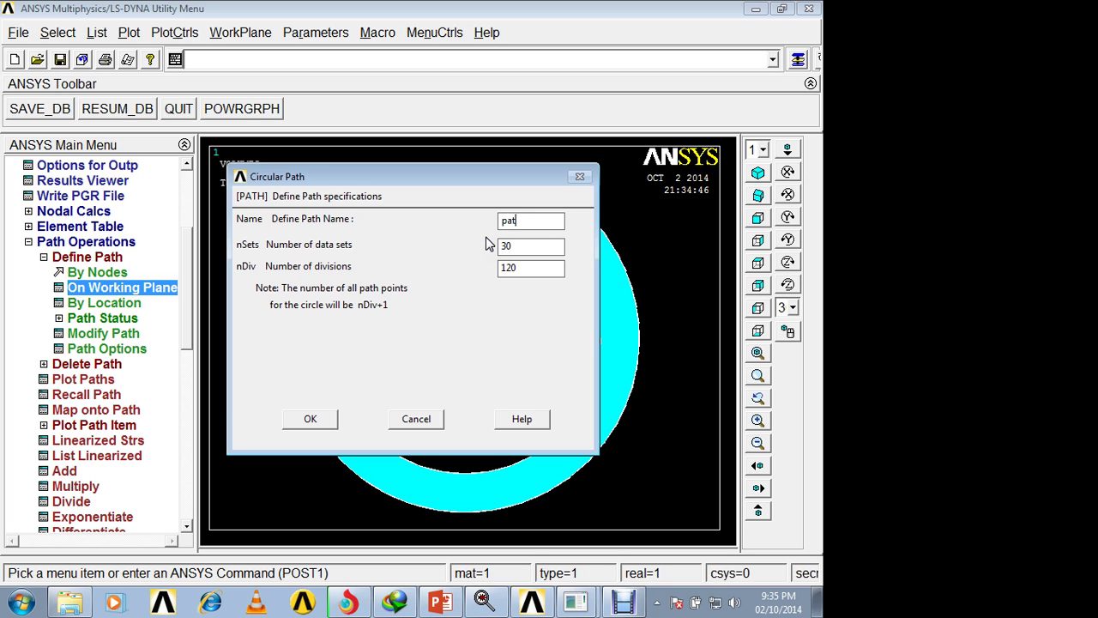
pyautogui.click(307, 418)
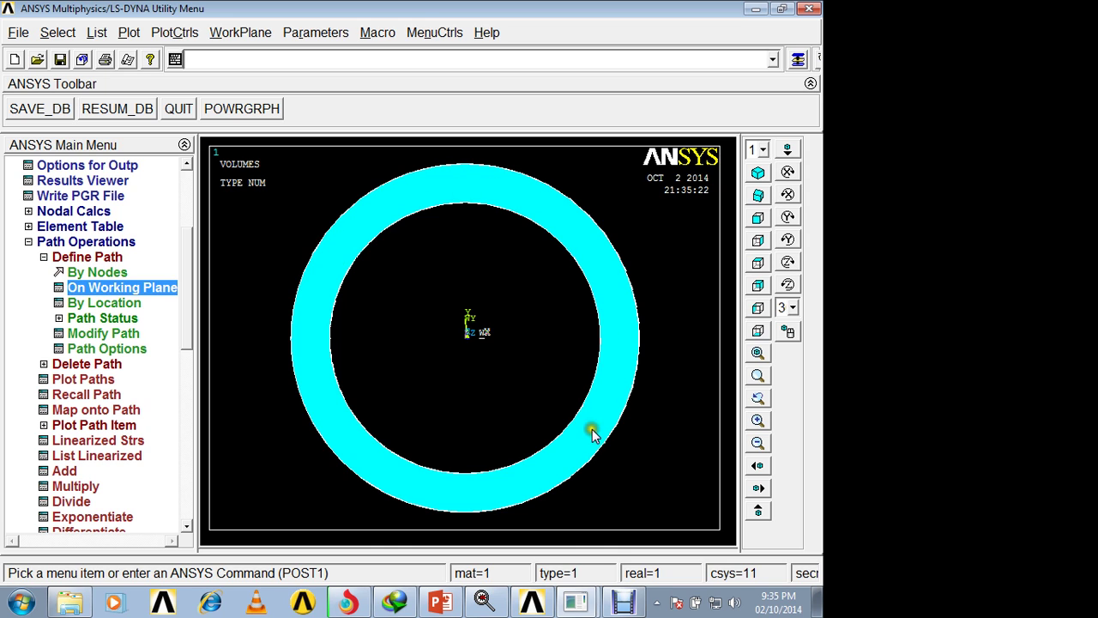
# Plot the defined path and map the DOF translations UX, UY and UZ onto it
pyautogui.click(80, 380)
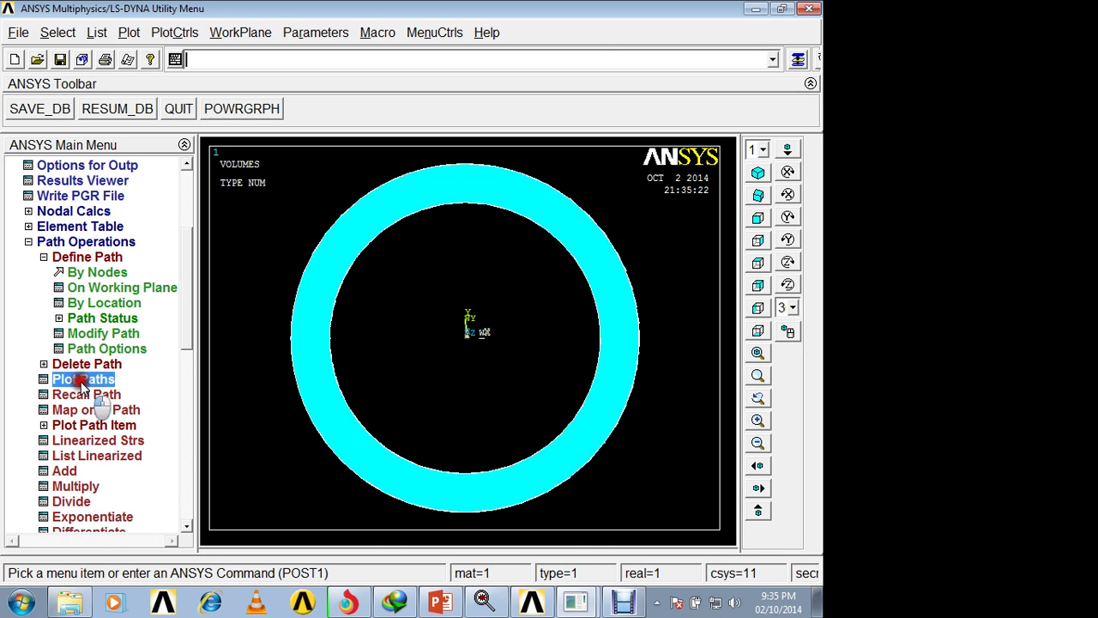
pyautogui.click(75, 411)
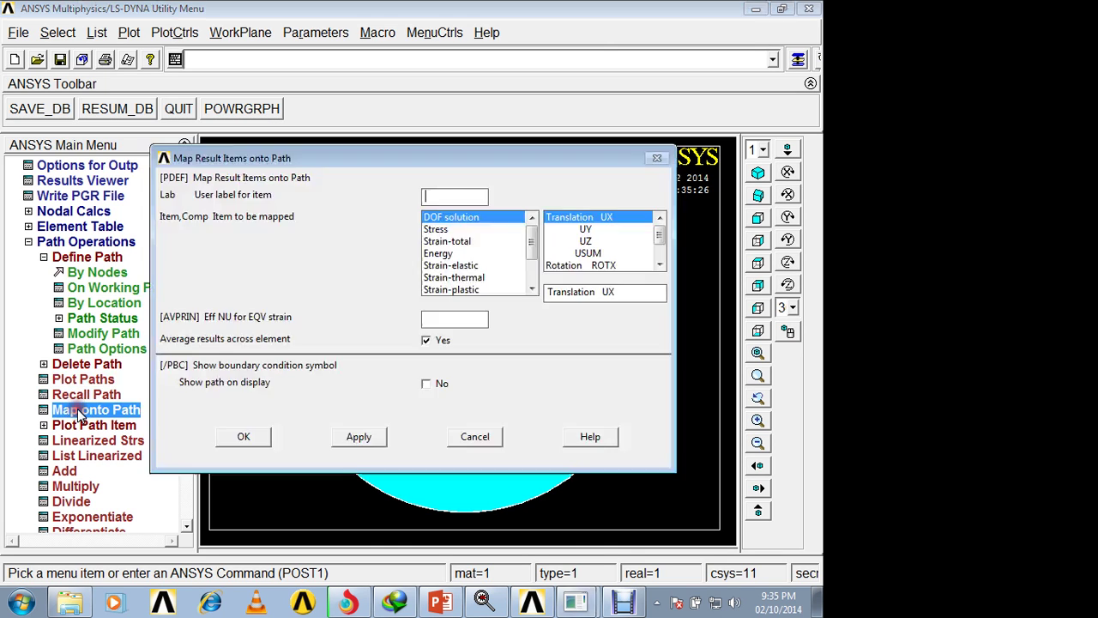
pyautogui.click(368, 434)
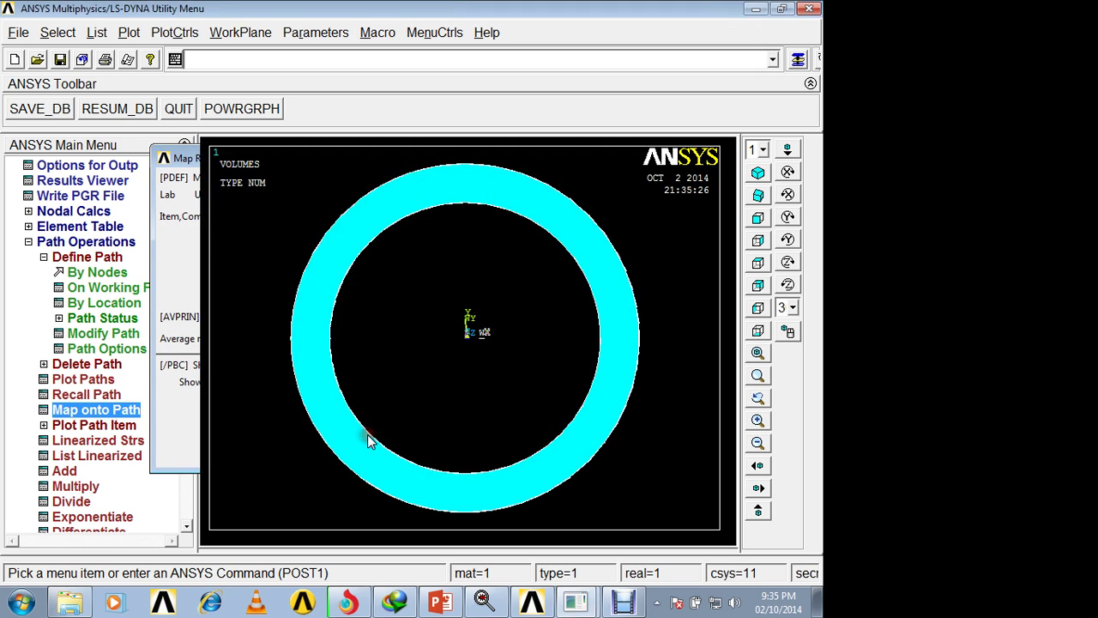
pyautogui.click(592, 230)
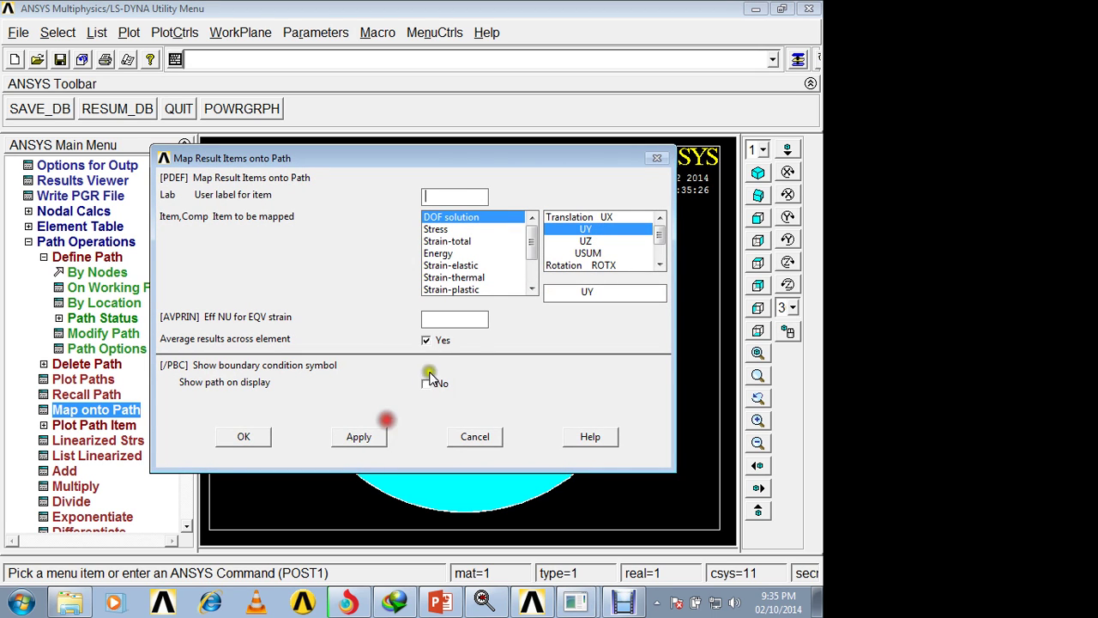
pyautogui.click(588, 241)
pyautogui.click(355, 437)
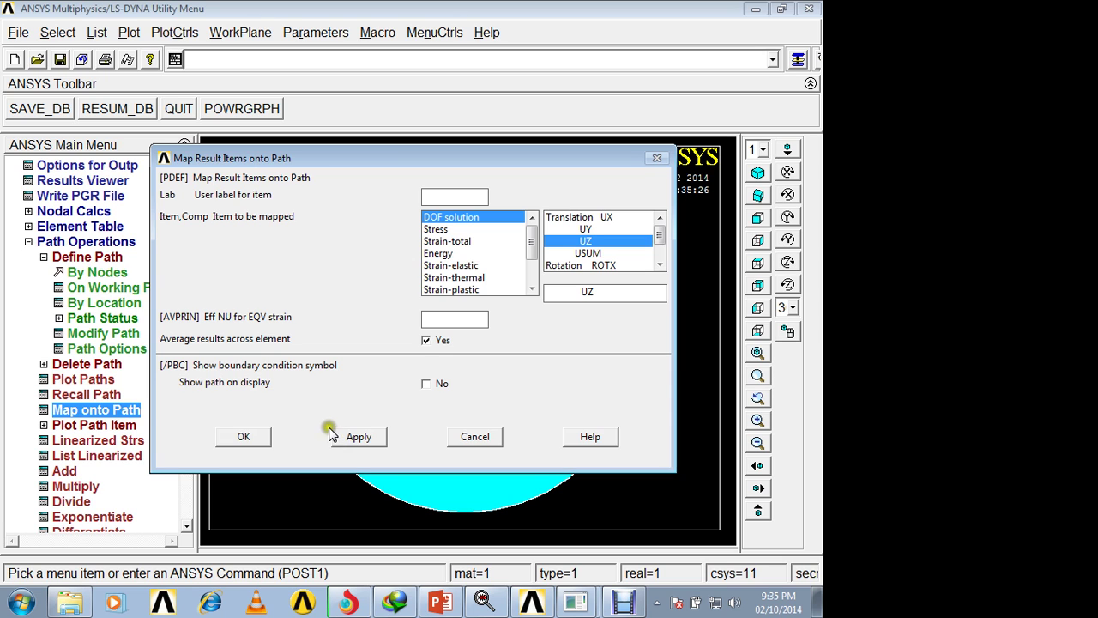
# Map the Y-direction (SY) and Z-direction (SZ) stresses onto the path
pyautogui.click(421, 228)
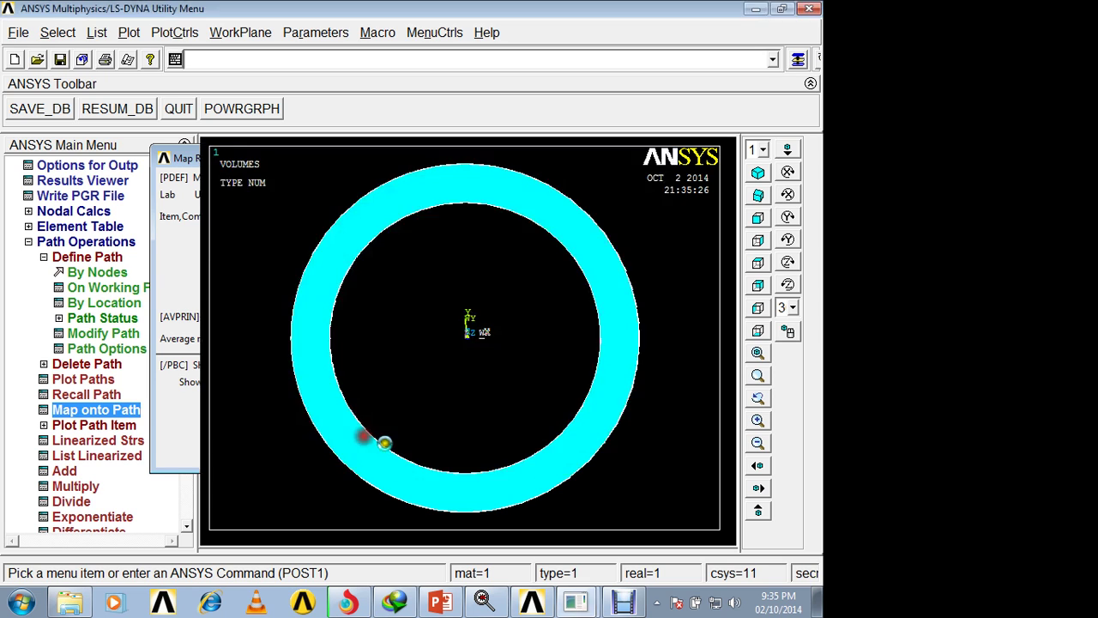
pyautogui.click(577, 229)
pyautogui.click(360, 438)
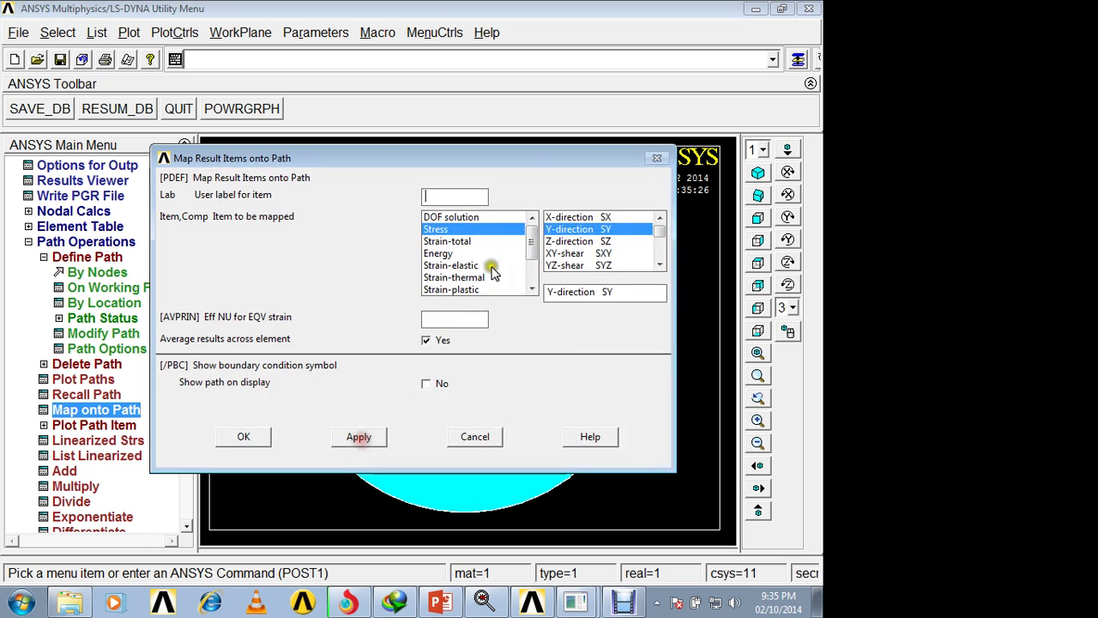
pyautogui.click(558, 252)
pyautogui.click(556, 241)
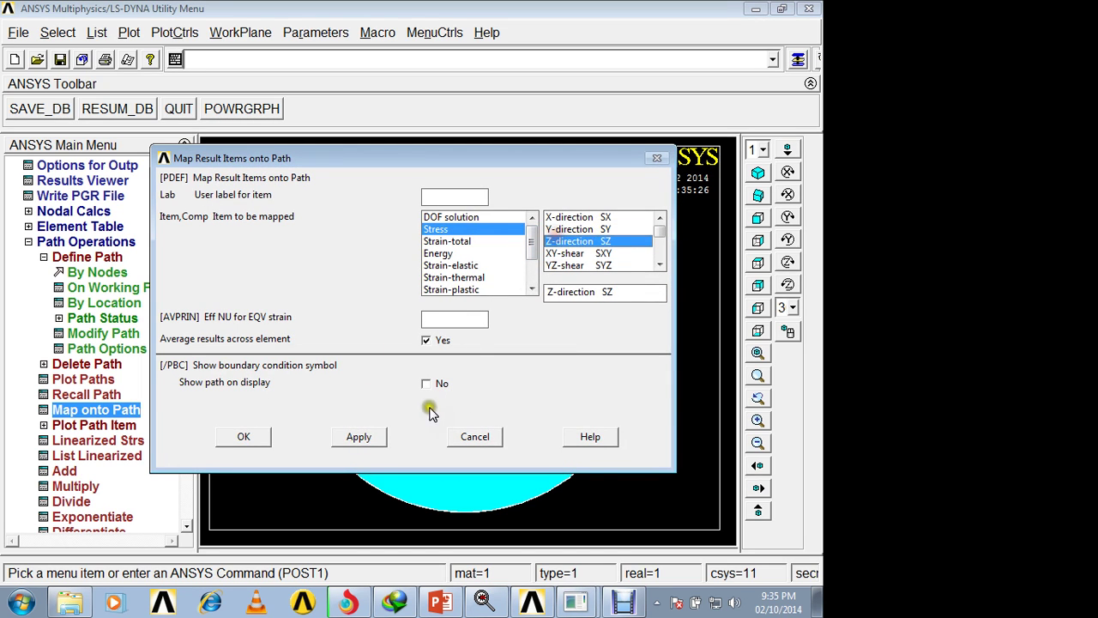
pyautogui.click(359, 436)
# Map the shear stresses SXY, SYZ and SXZ onto the path
pyautogui.click(558, 252)
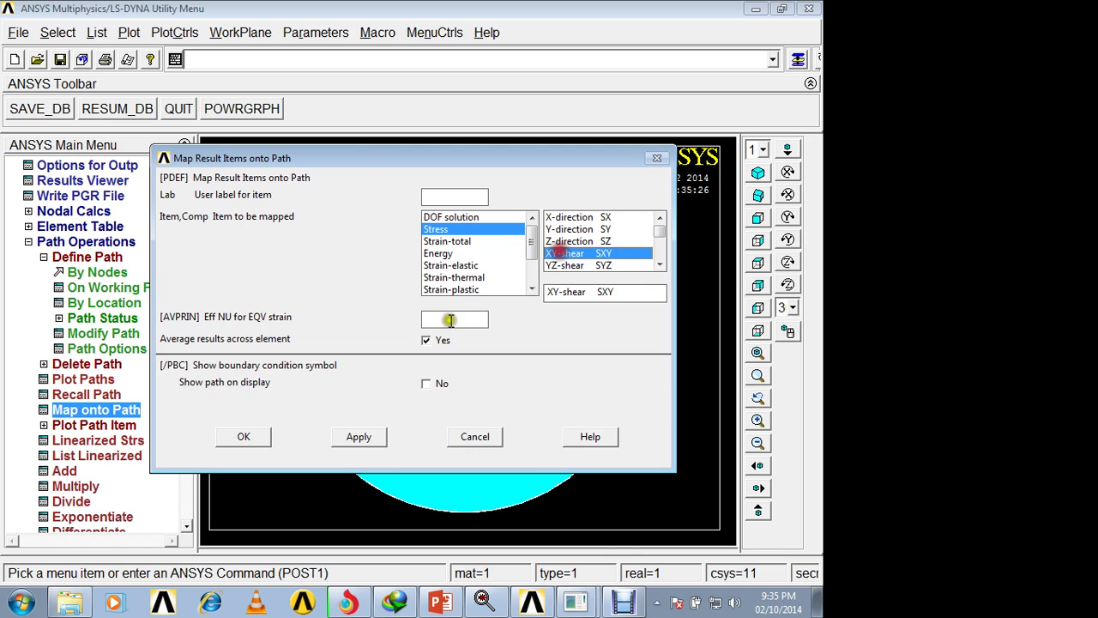
pyautogui.click(359, 436)
pyautogui.click(563, 265)
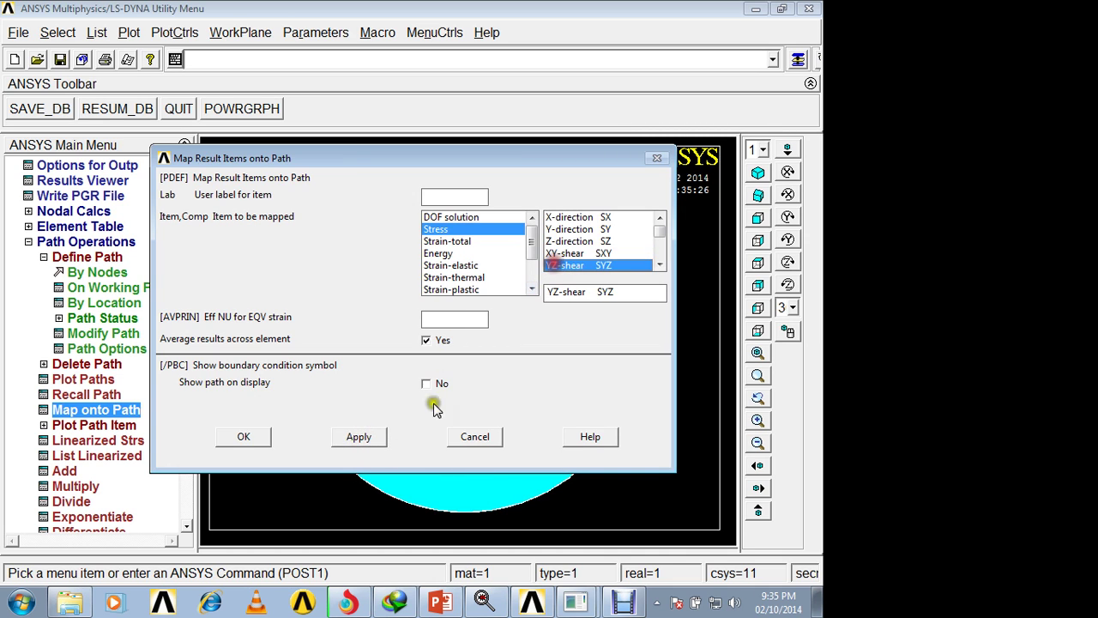
pyautogui.click(353, 438)
pyautogui.click(659, 264)
pyautogui.click(582, 266)
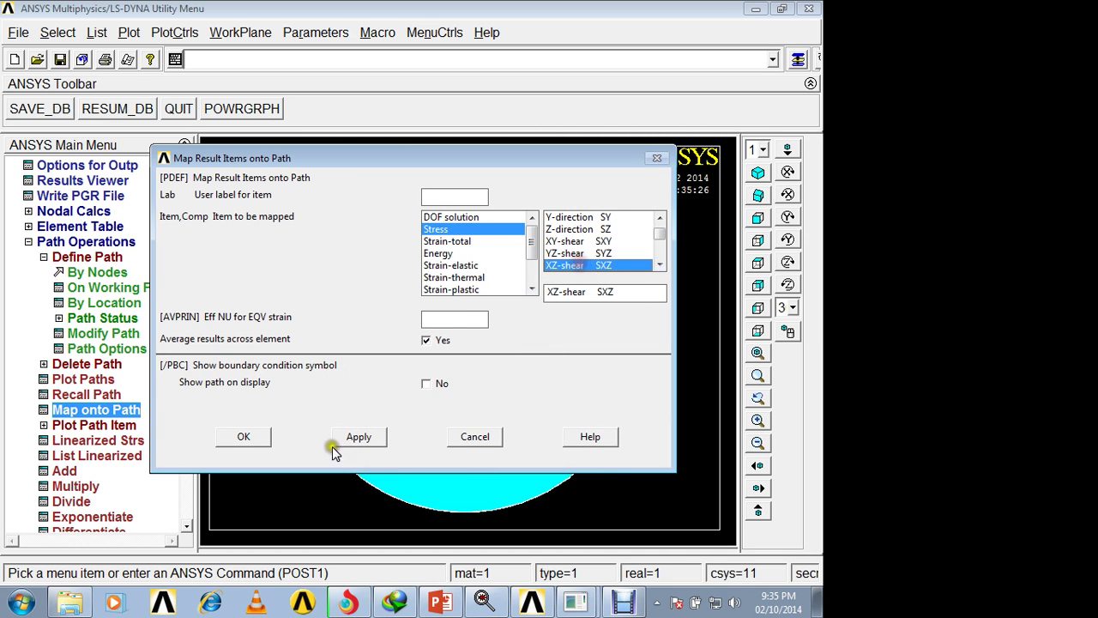
pyautogui.click(359, 436)
# Map the 1st principal stress S1 onto the path
pyautogui.click(660, 264)
pyautogui.click(660, 265)
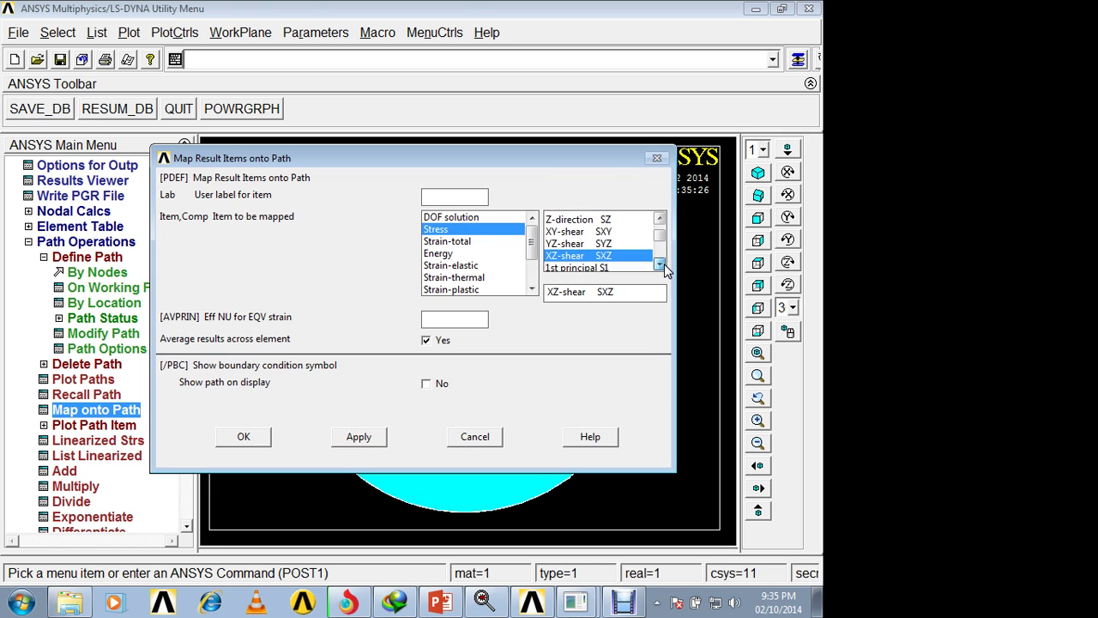
pyautogui.click(660, 264)
pyautogui.click(660, 264)
pyautogui.click(660, 264)
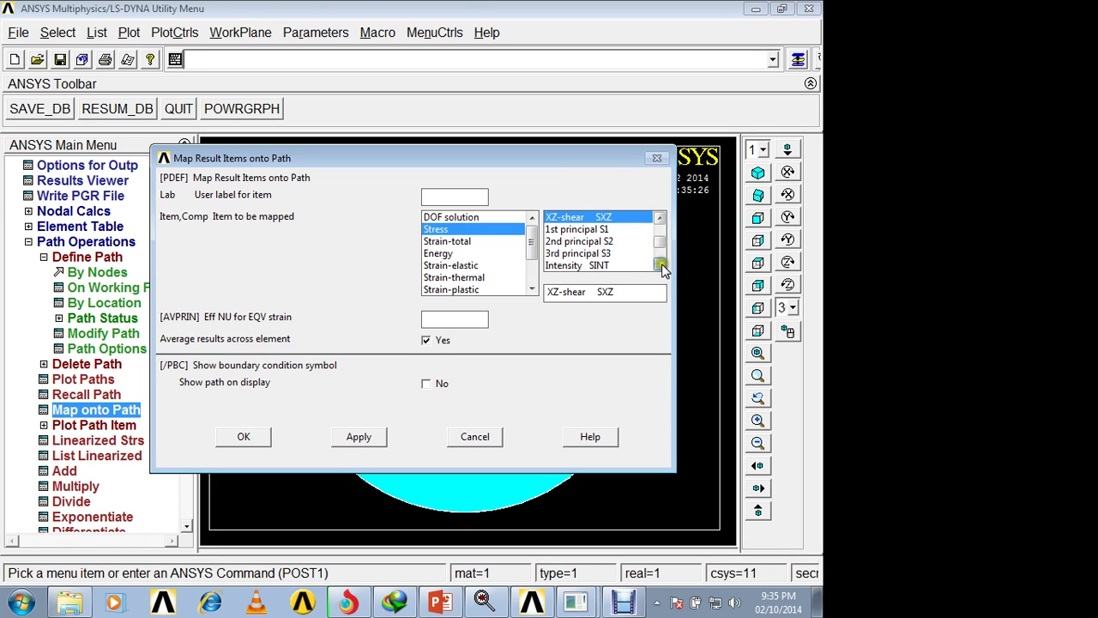
pyautogui.click(577, 230)
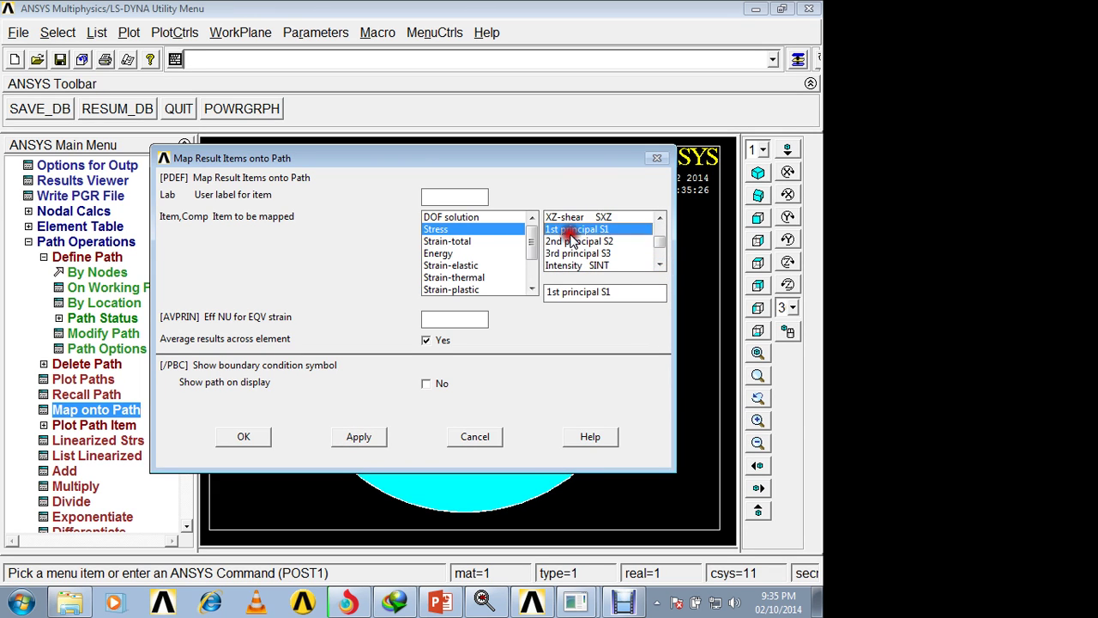
pyautogui.click(359, 436)
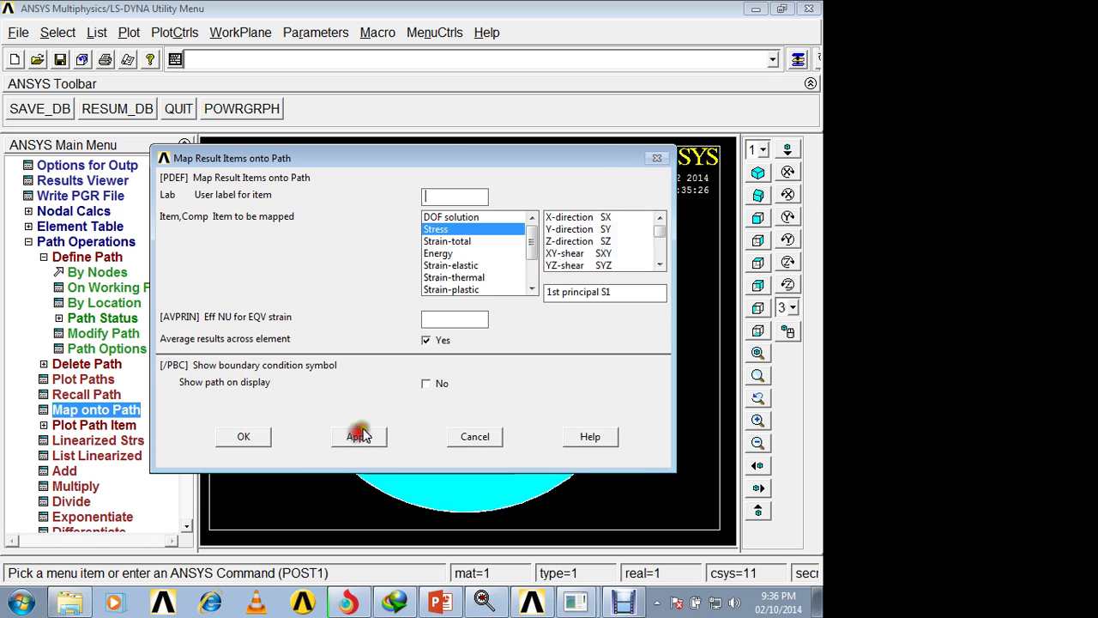
# Map the 2nd principal stress S2 onto the path
pyautogui.click(660, 264)
pyautogui.click(660, 264)
pyautogui.click(660, 264)
pyautogui.click(660, 264)
pyautogui.click(660, 264)
pyautogui.click(579, 242)
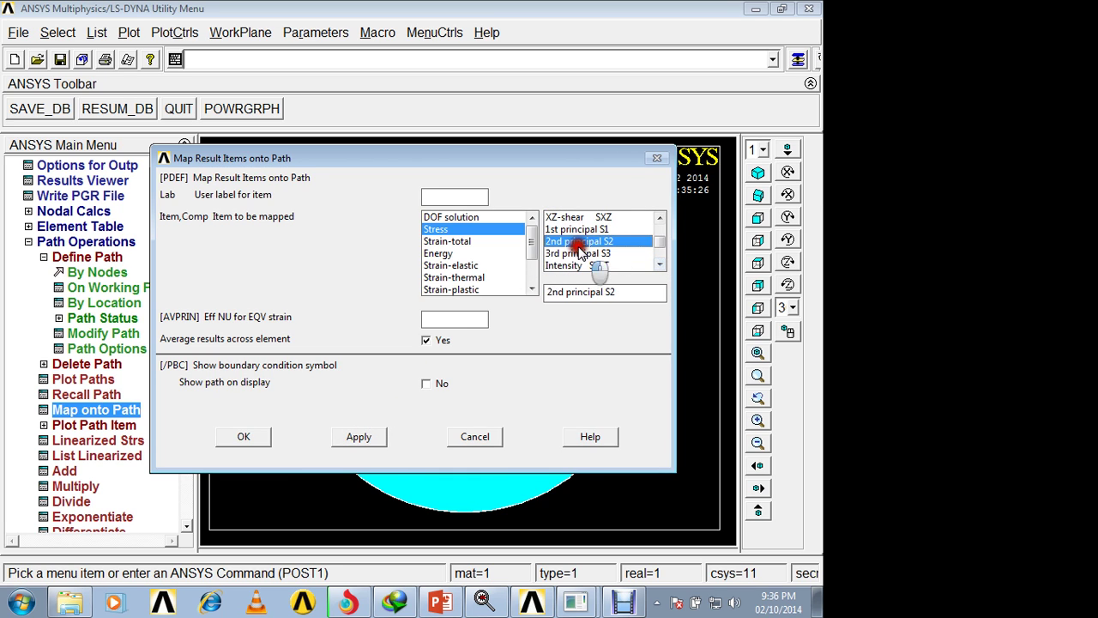
pyautogui.click(359, 436)
# Map the 3rd principal stress S3 onto the path
pyautogui.click(659, 265)
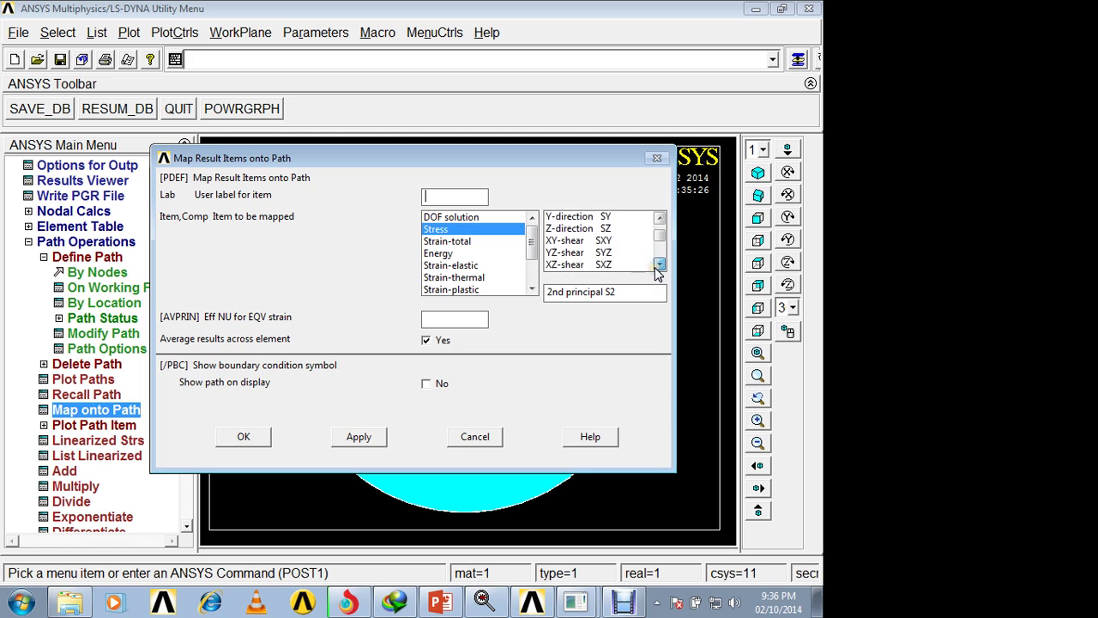
pyautogui.click(659, 265)
pyautogui.click(601, 258)
pyautogui.click(660, 265)
pyautogui.click(660, 264)
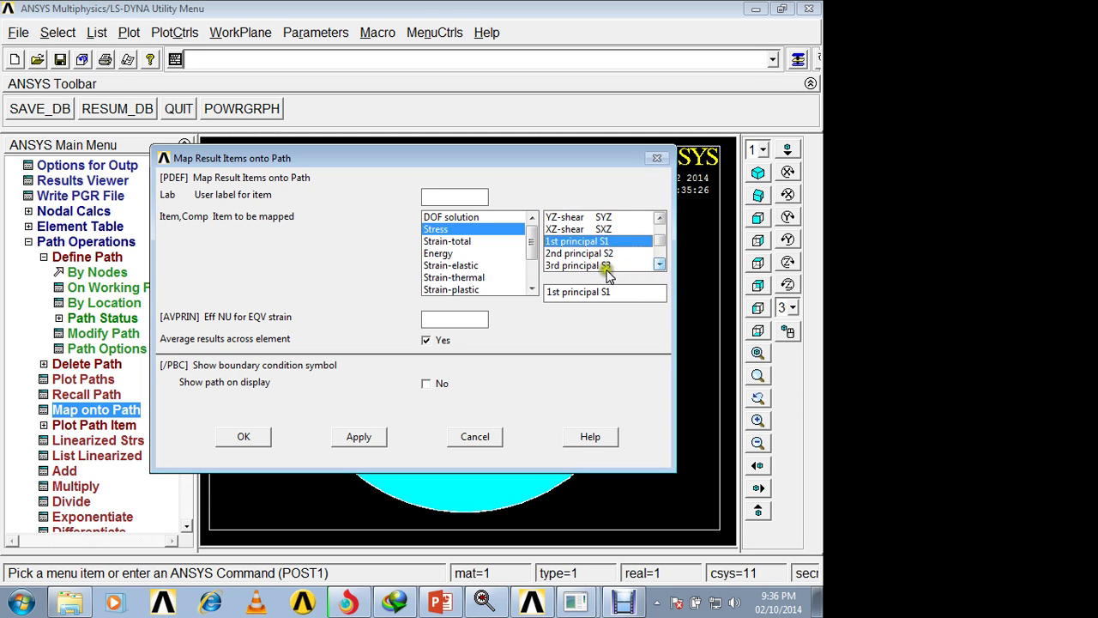
pyautogui.click(592, 263)
pyautogui.click(359, 438)
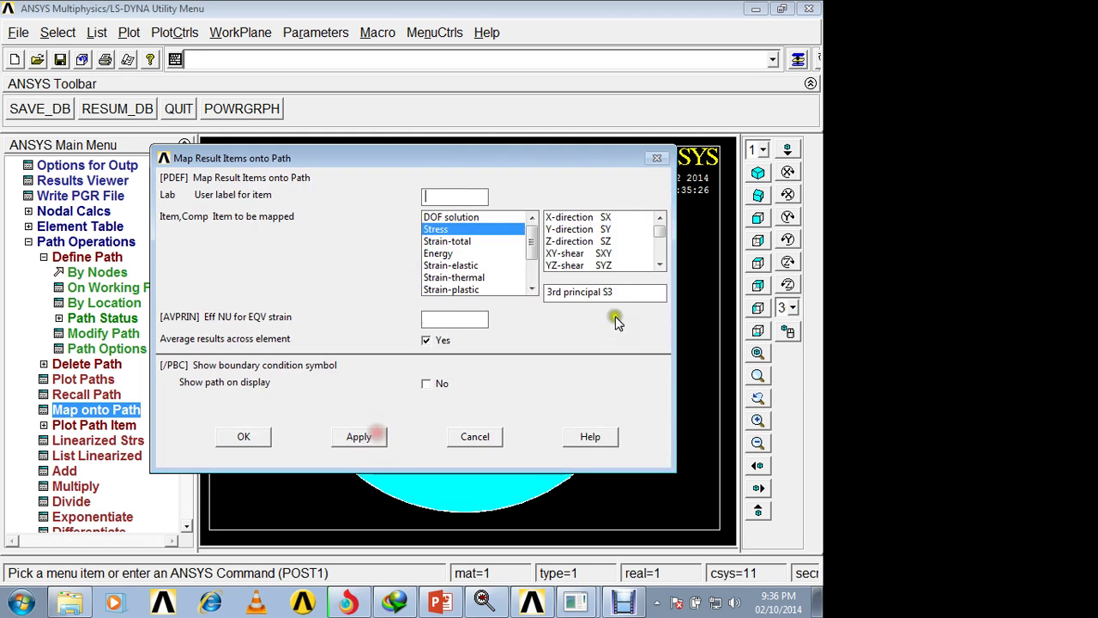
# Map the von Mises stress SEQV onto the path and finish mapping result items
pyautogui.click(659, 266)
pyautogui.click(659, 266)
pyautogui.click(659, 266)
pyautogui.click(659, 266)
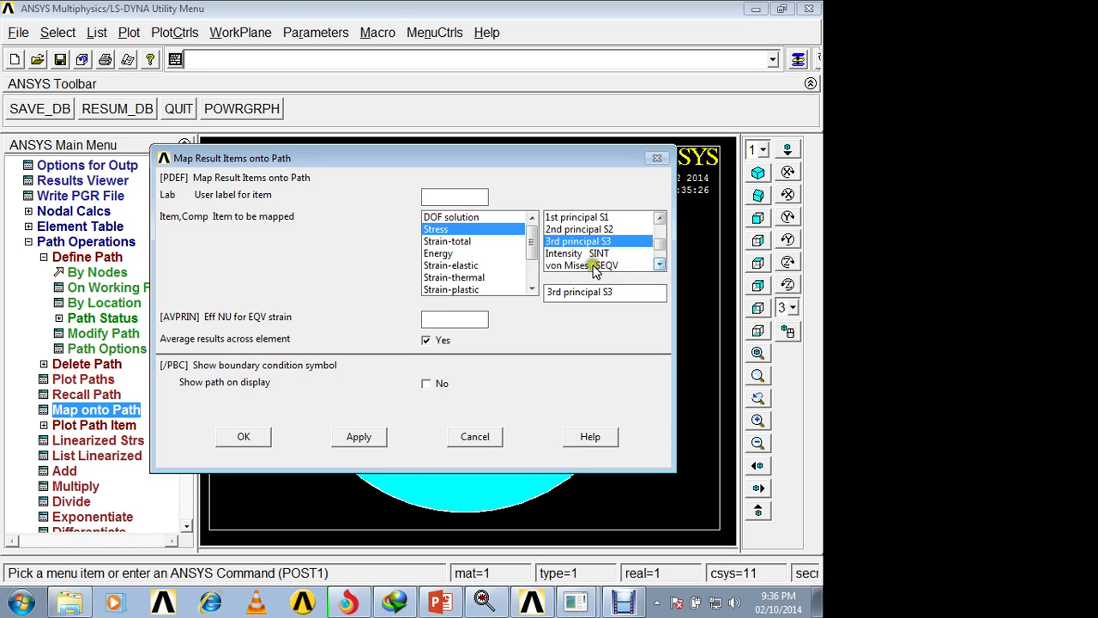
pyautogui.click(592, 265)
pyautogui.click(244, 437)
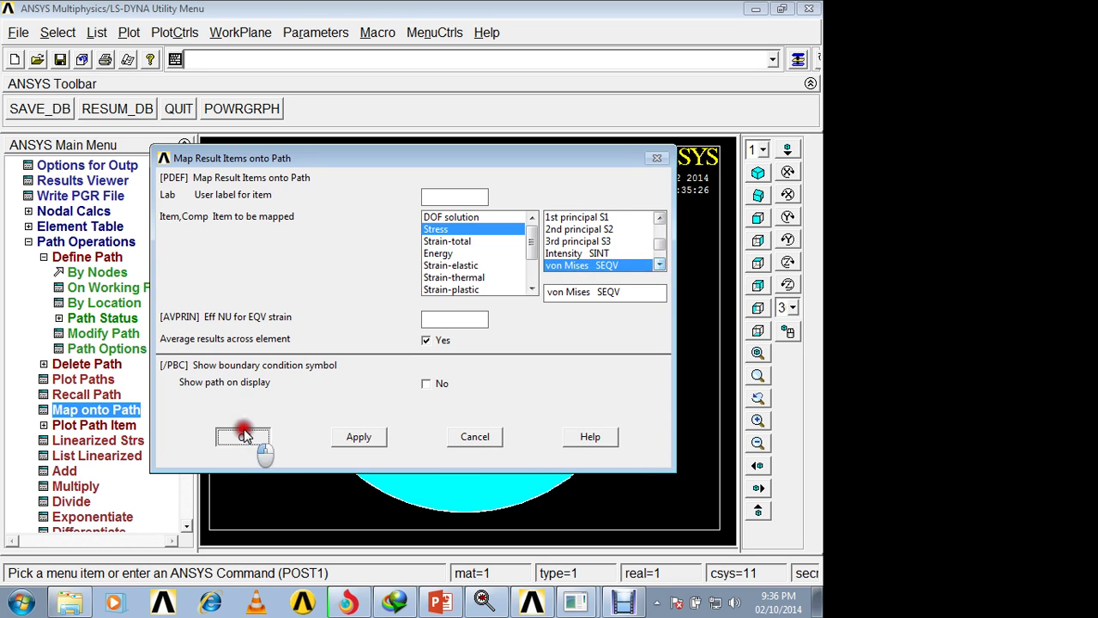
# Plot the path item SX on a graph along the path distance
pyautogui.click(90, 425)
pyautogui.click(93, 349)
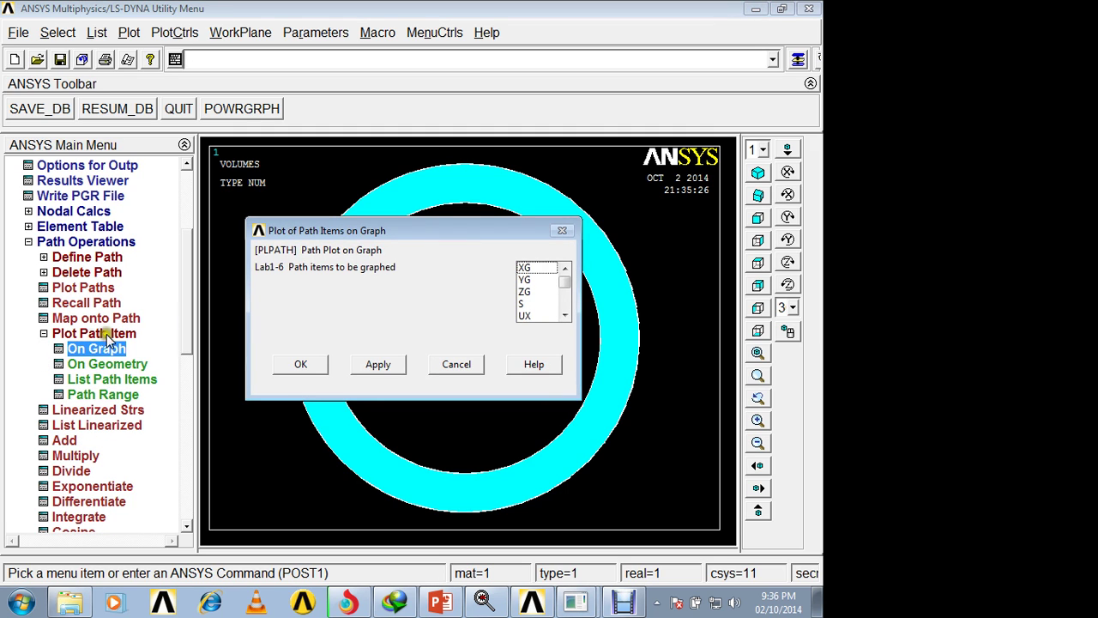
pyautogui.moveTo(564, 284)
pyautogui.mouseDown()
pyautogui.moveTo(564, 317)
pyautogui.moveTo(564, 294)
pyautogui.mouseUp()
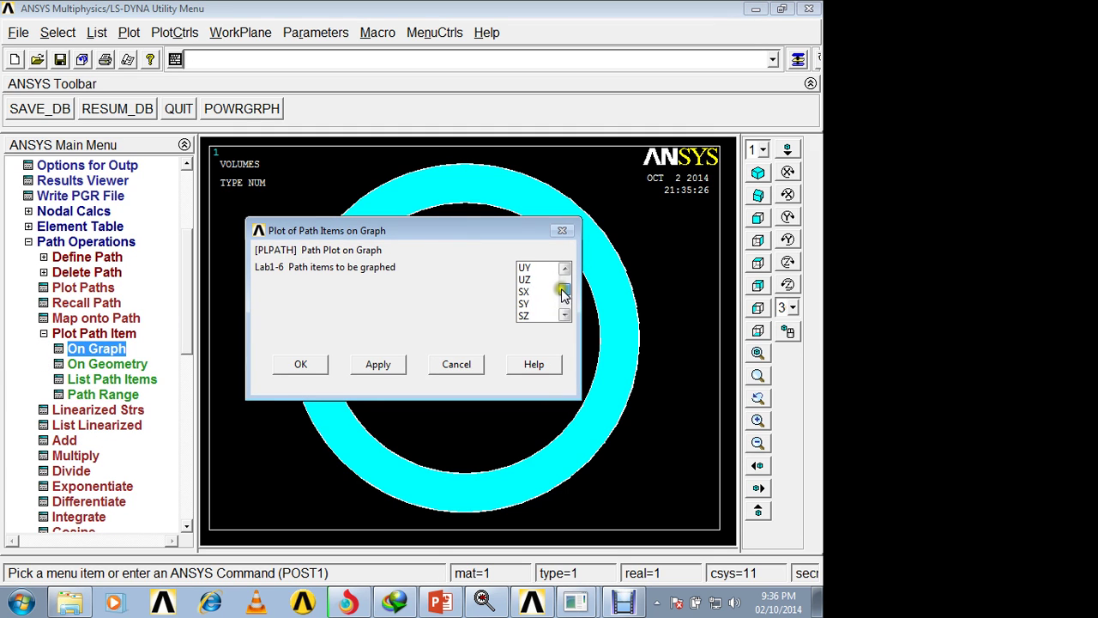
pyautogui.click(523, 292)
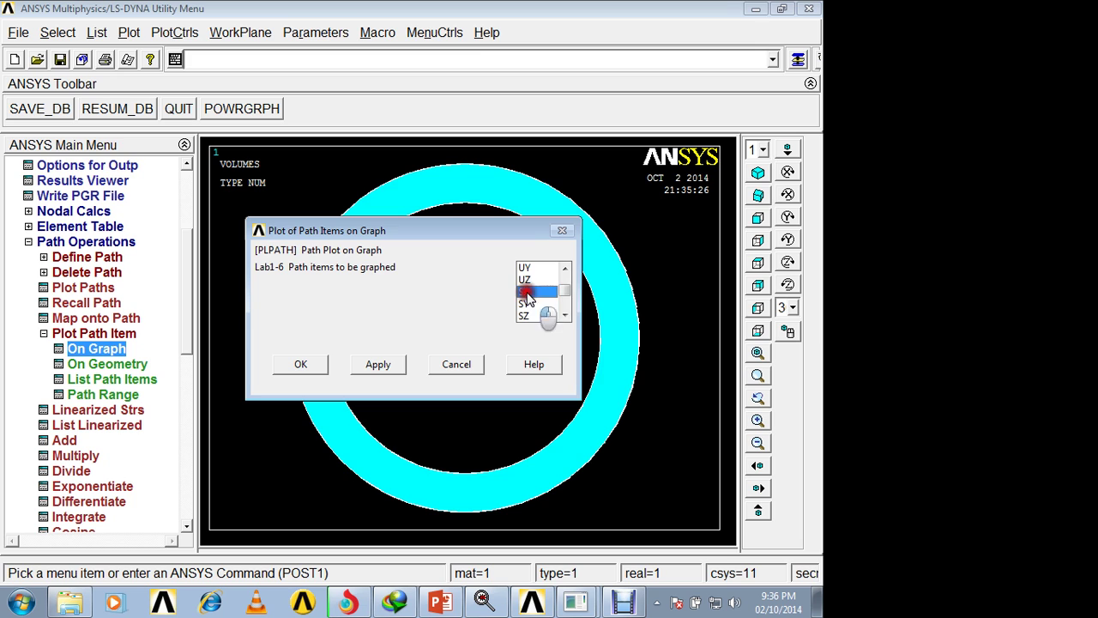
pyautogui.click(300, 363)
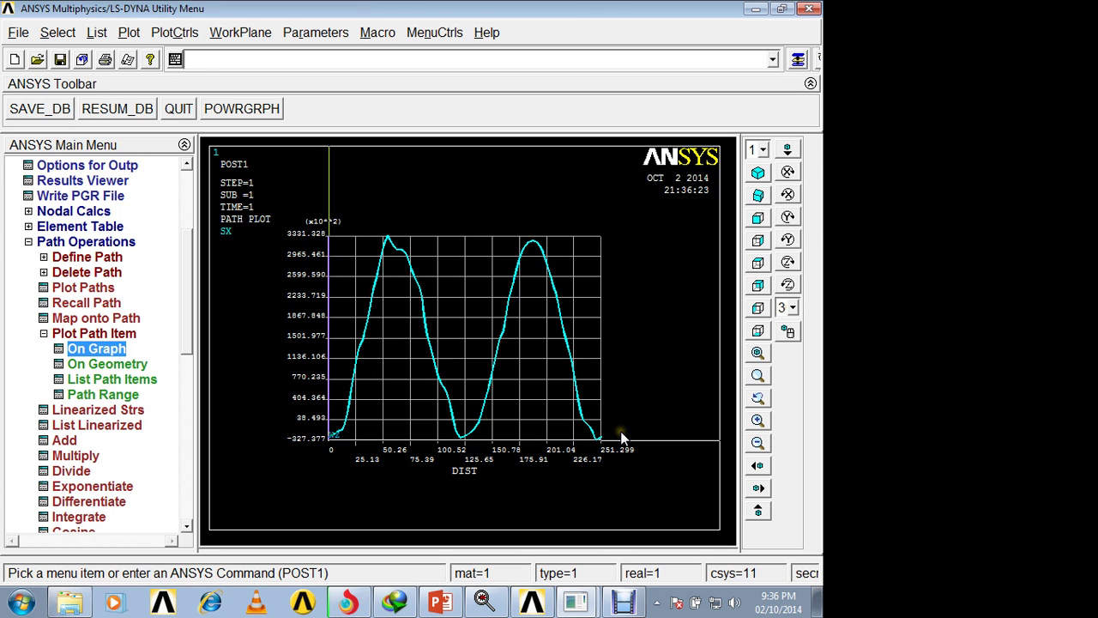
# Plot the path item SY alone on the graph in place of SX
pyautogui.click(96, 349)
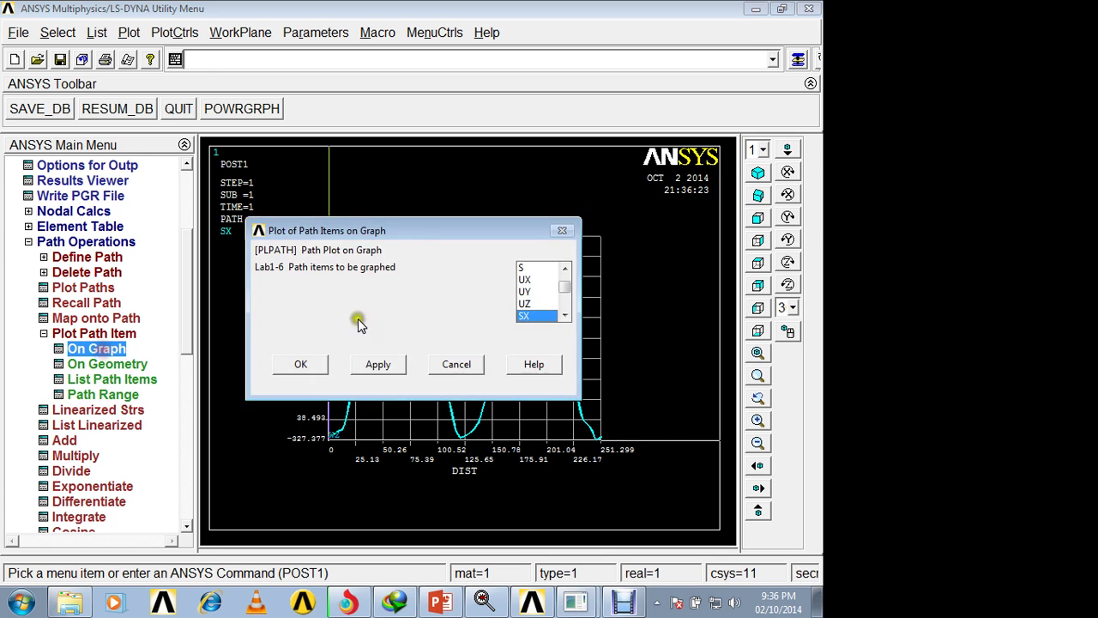
pyautogui.click(565, 316)
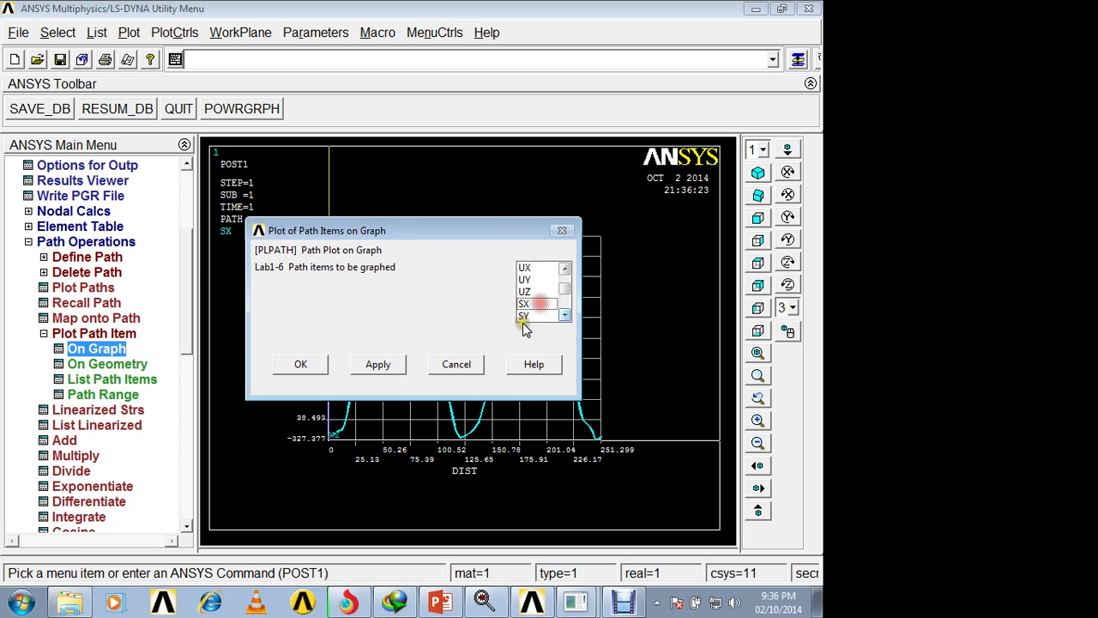
pyautogui.click(522, 317)
pyautogui.click(304, 364)
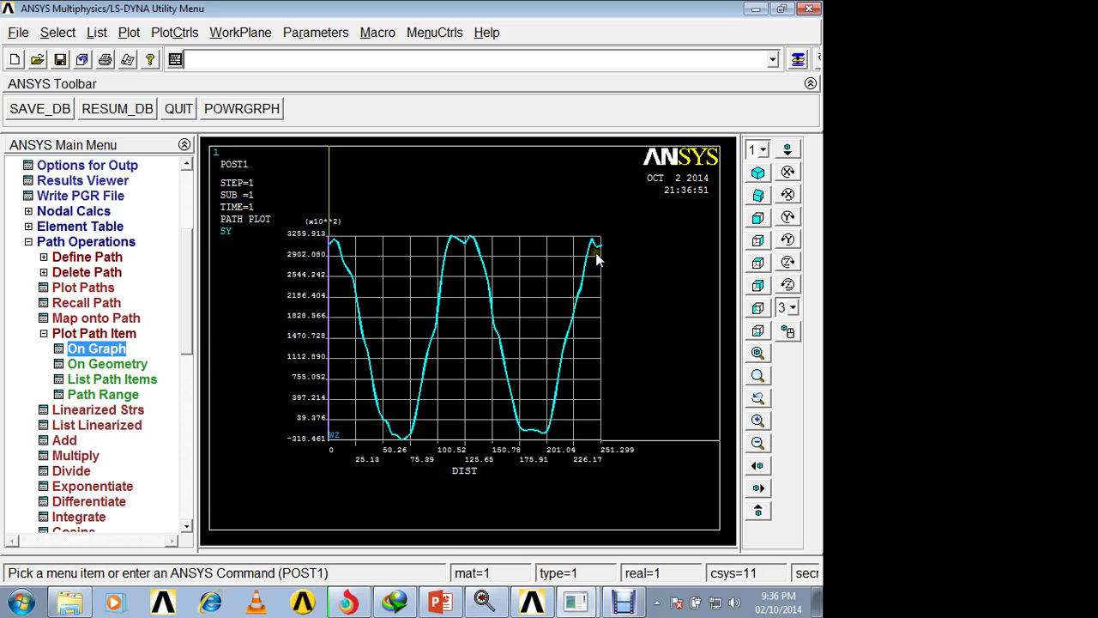
# Plot only the path item SZ on the graph, with SY deselected
pyautogui.click(96, 349)
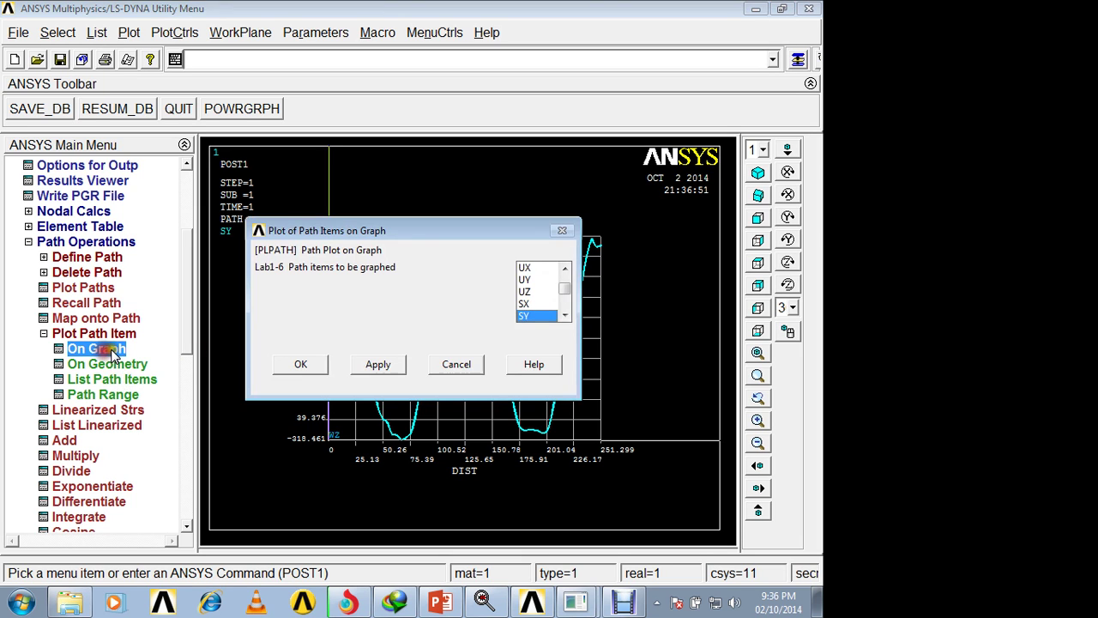
pyautogui.click(564, 316)
pyautogui.click(536, 316)
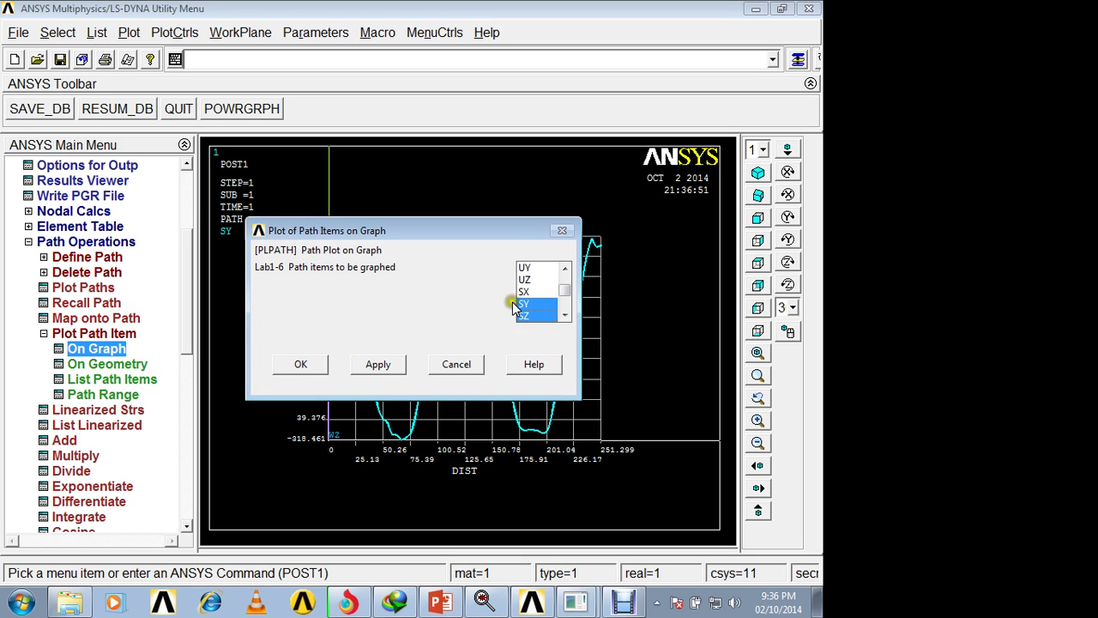
pyautogui.click(523, 304)
pyautogui.click(315, 364)
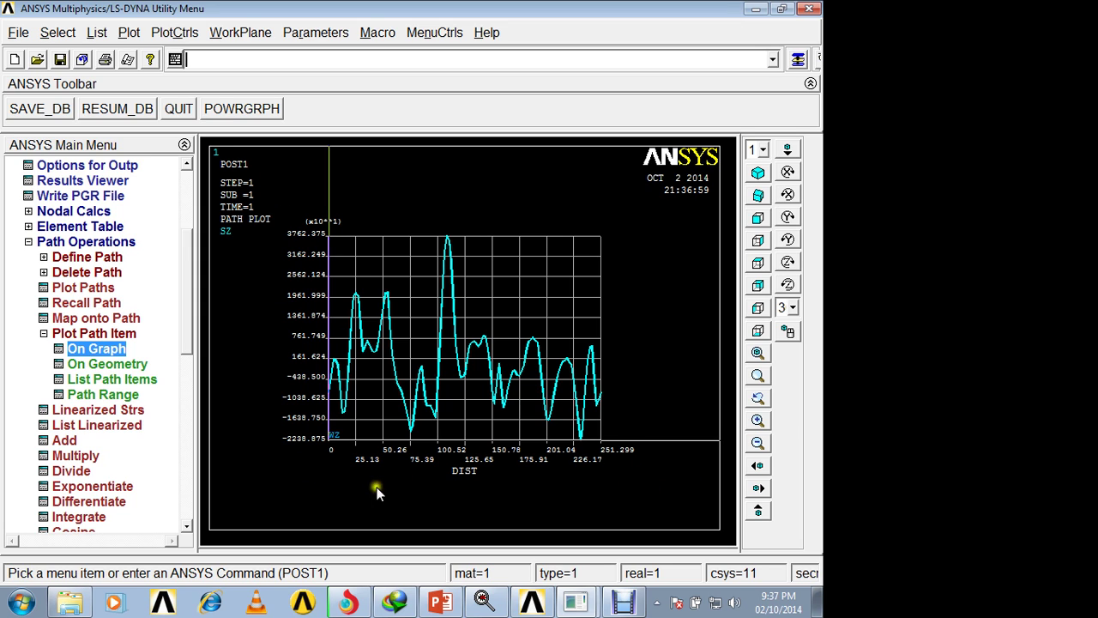
# Plot the three path stresses SX, SY and SZ together on one graph
pyautogui.click(86, 349)
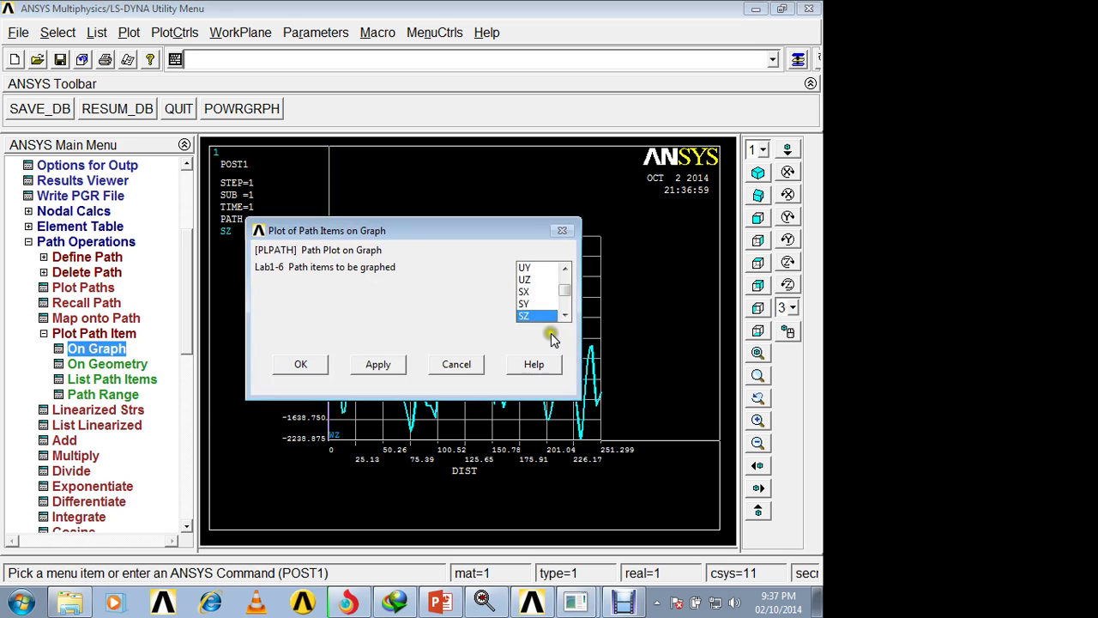
pyautogui.click(523, 292)
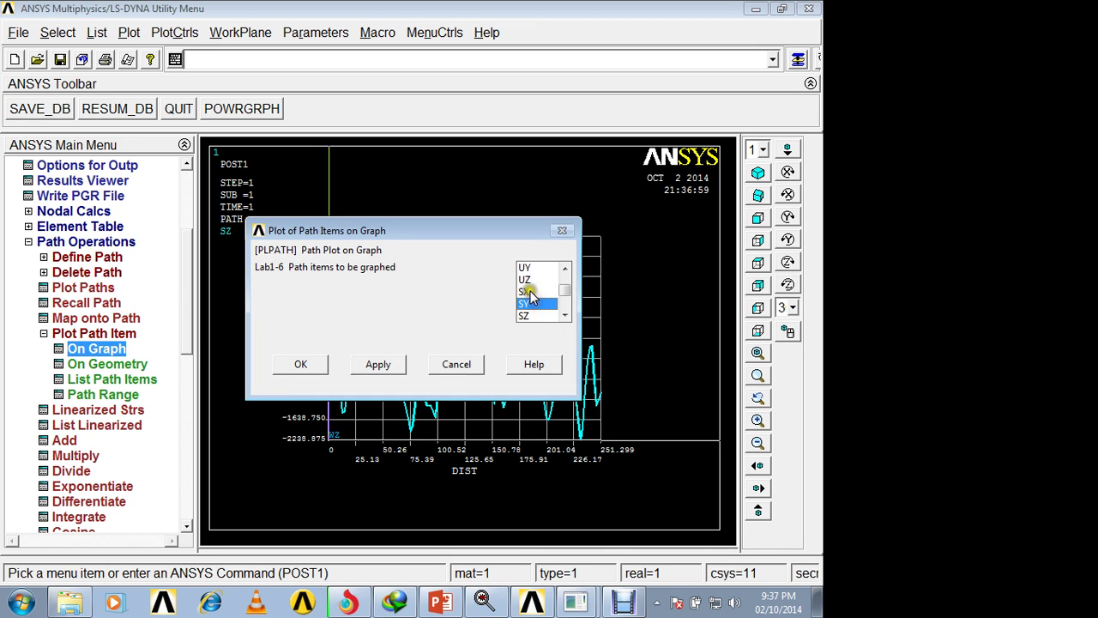
pyautogui.keyDown('shift'); pyautogui.click(524, 310); pyautogui.keyUp('shift')
pyautogui.click(312, 366)
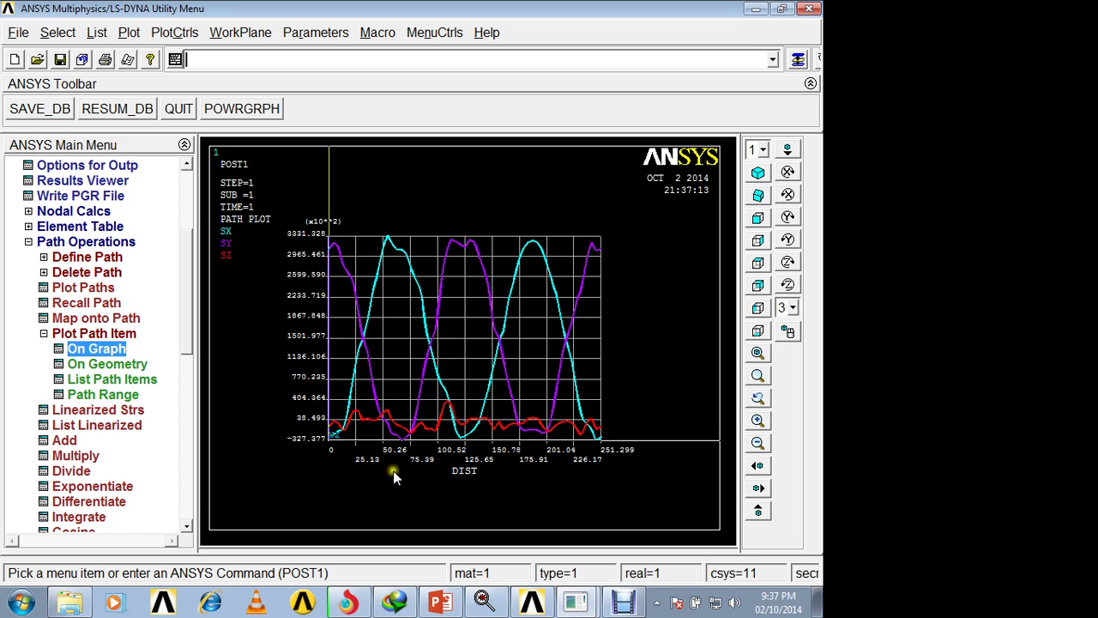
# Plot the path displacements UX, UY and UZ together on one graph, without the stress components
pyautogui.click(123, 350)
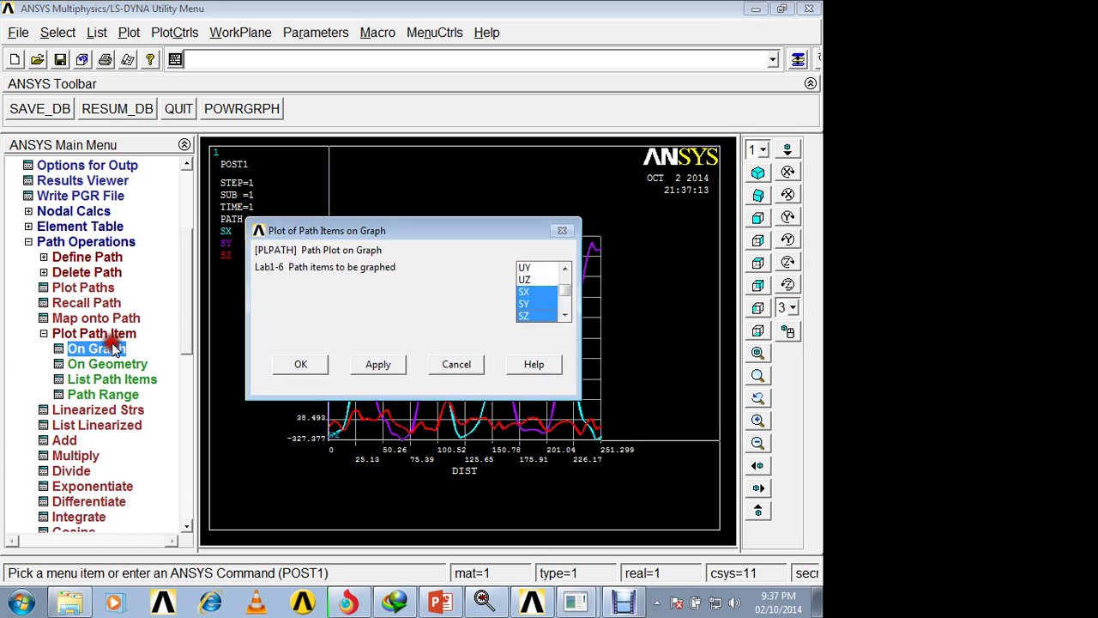
pyautogui.click(525, 301)
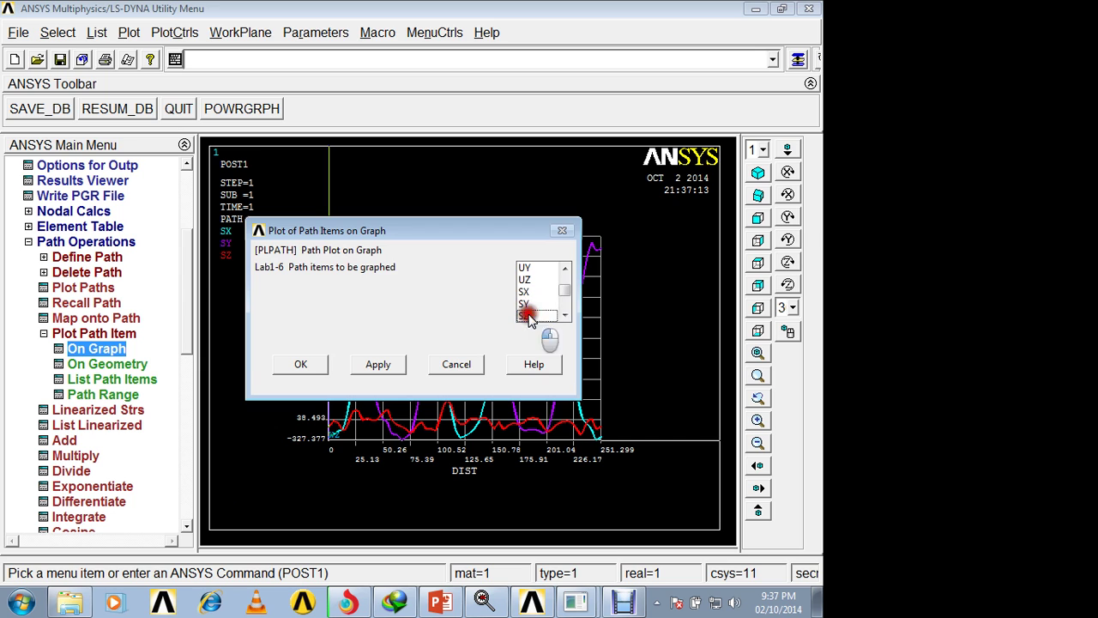
pyautogui.scroll(1, 547, 274)
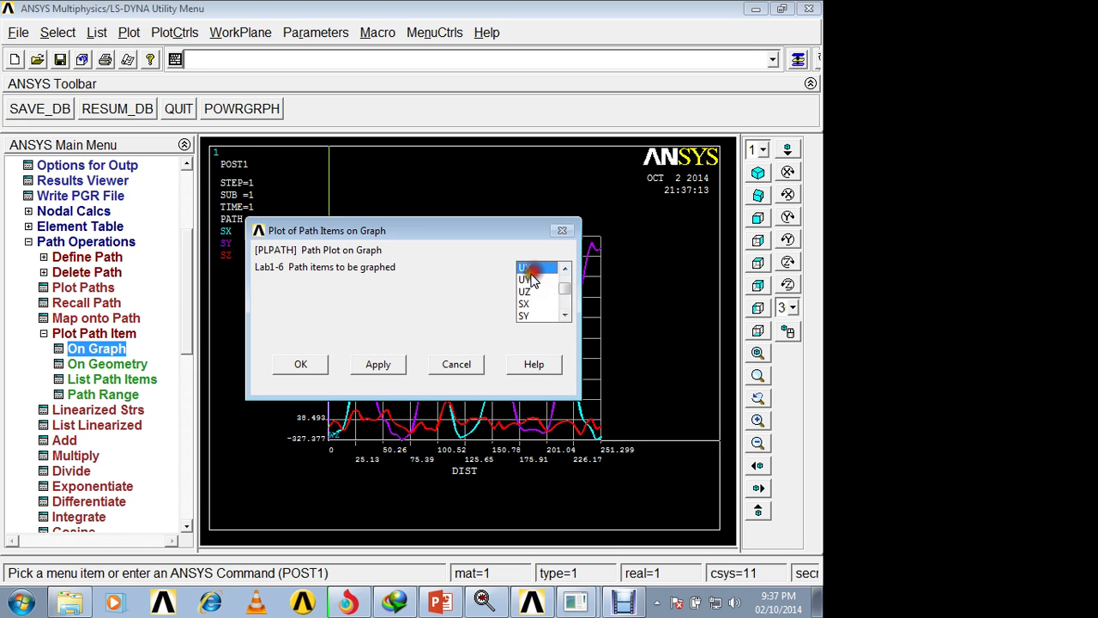
pyautogui.click(311, 370)
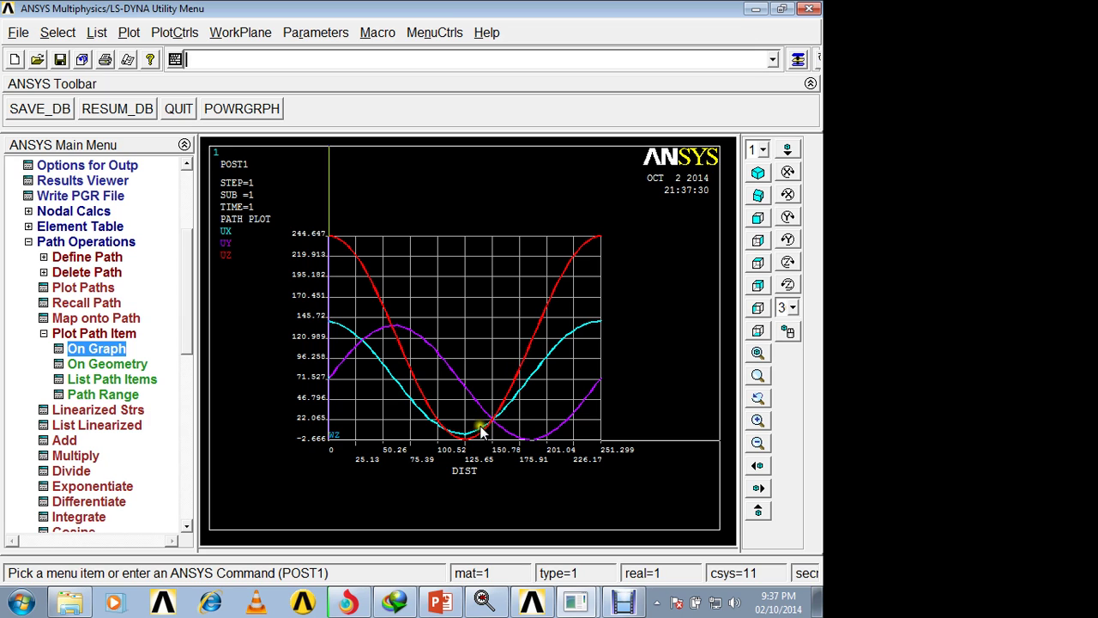
# Plot the principal stresses S1, S2 and S3 together on one path graph, without the displacements
pyautogui.click(94, 349)
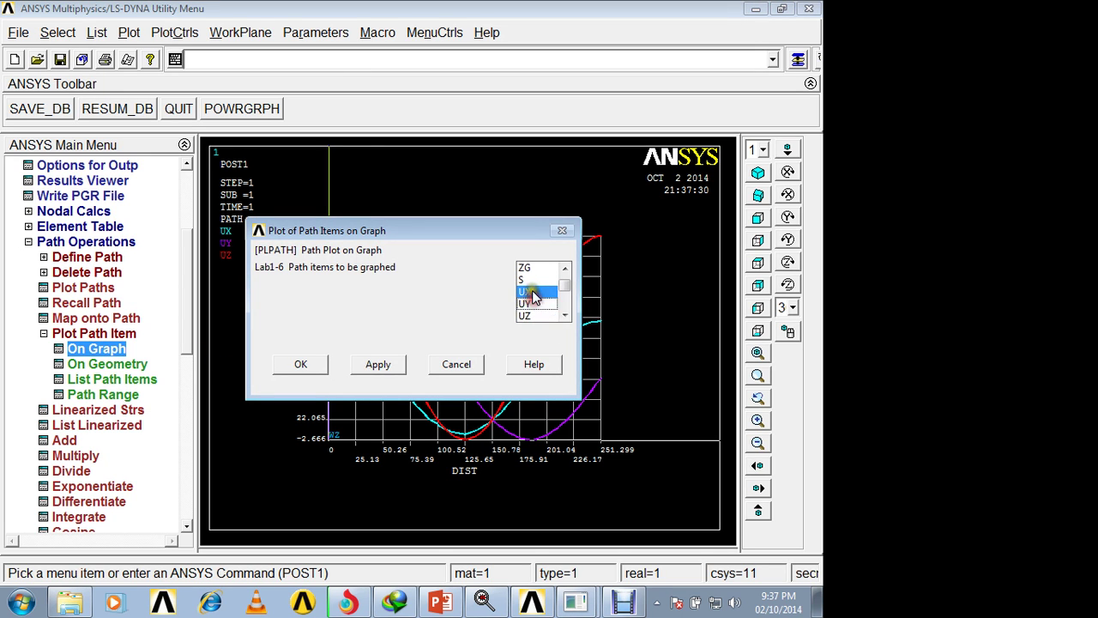
pyautogui.click(565, 316)
pyautogui.click(565, 316)
pyautogui.click(565, 316)
pyautogui.click(565, 315)
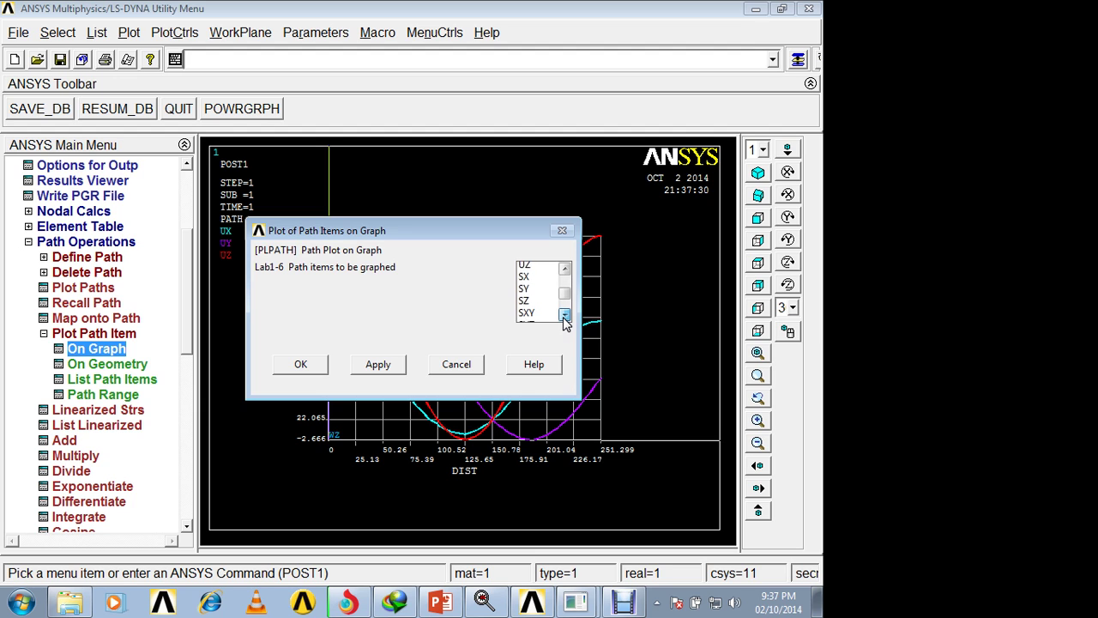
pyautogui.click(565, 316)
pyautogui.click(565, 316)
pyautogui.click(564, 316)
pyautogui.click(564, 315)
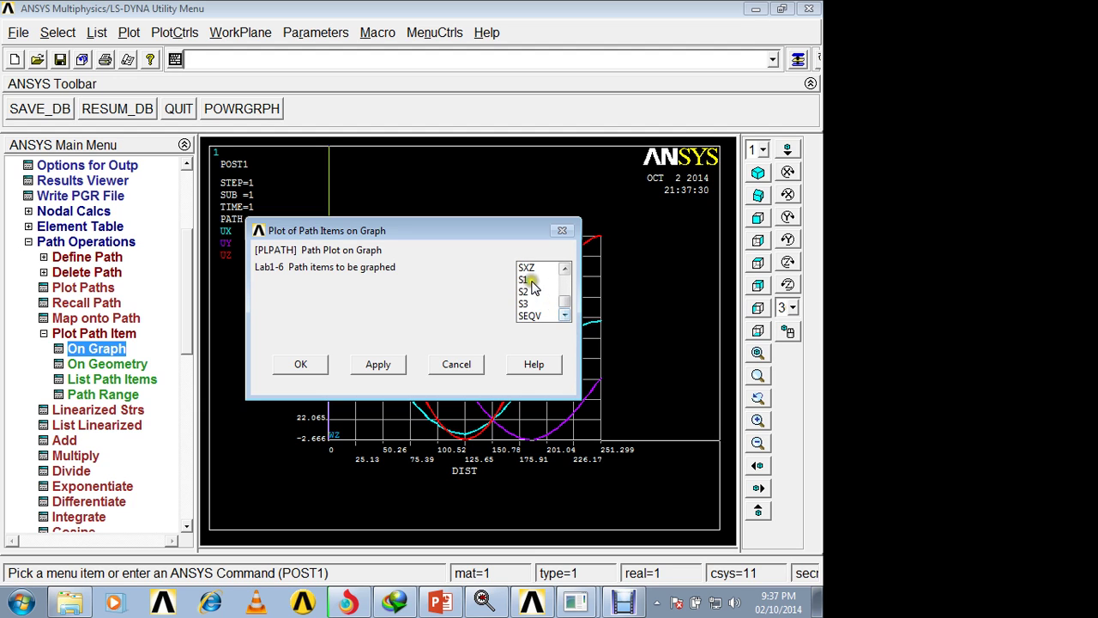
pyautogui.moveTo(526, 280); pyautogui.dragTo(526, 303)
pyautogui.click(324, 366)
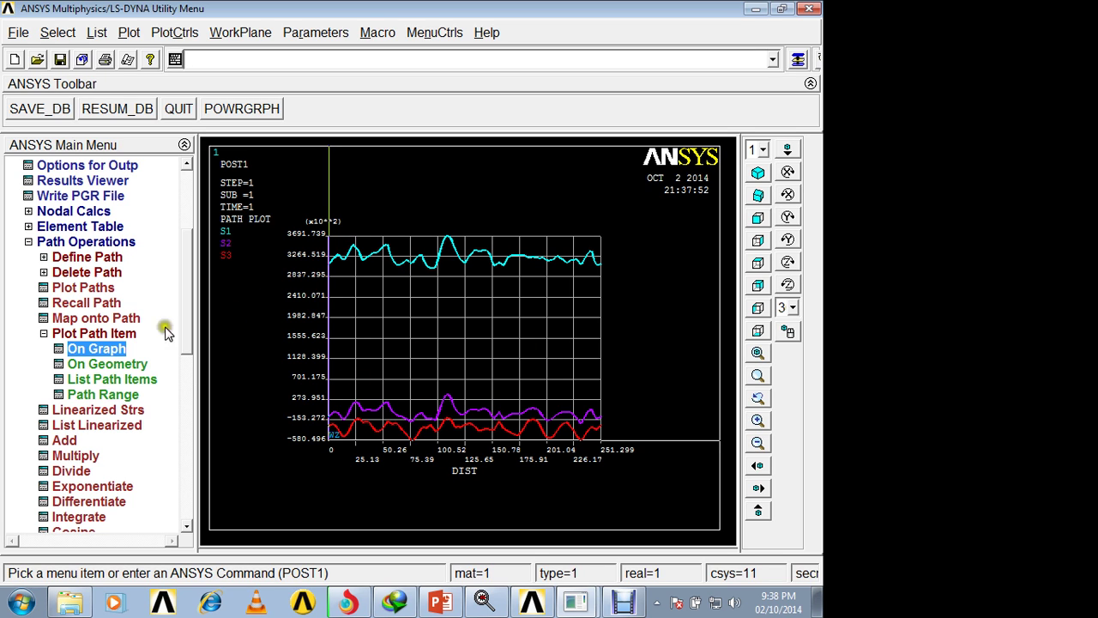
# Plot only the von Mises stress SEQV on the path graph, with S1, S2 and S3 deselected
pyautogui.click(83, 349)
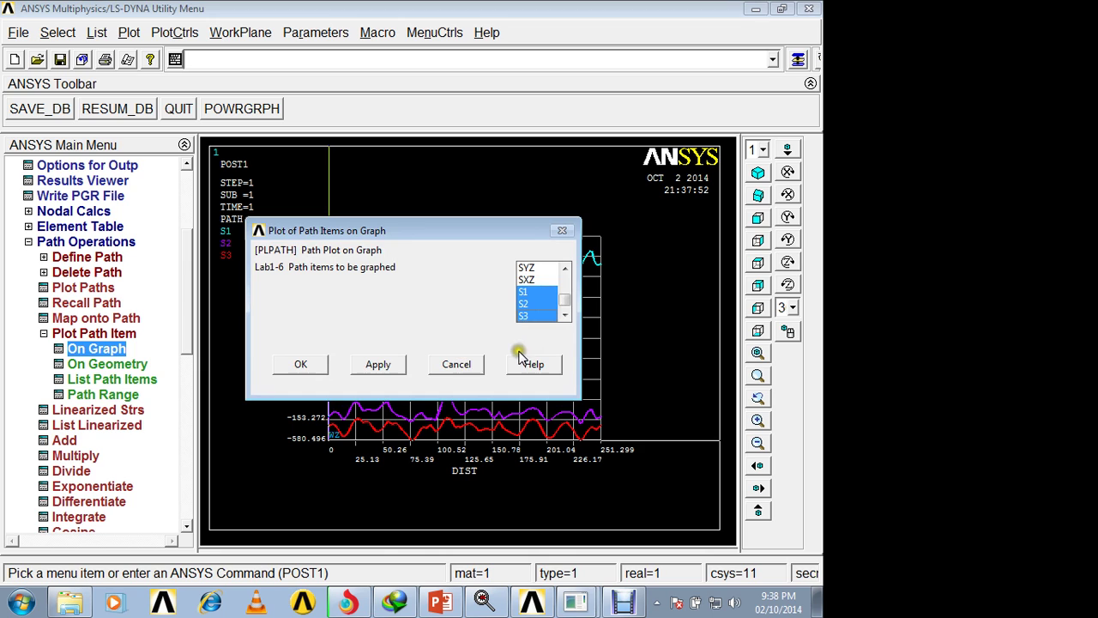
pyautogui.click(438, 364)
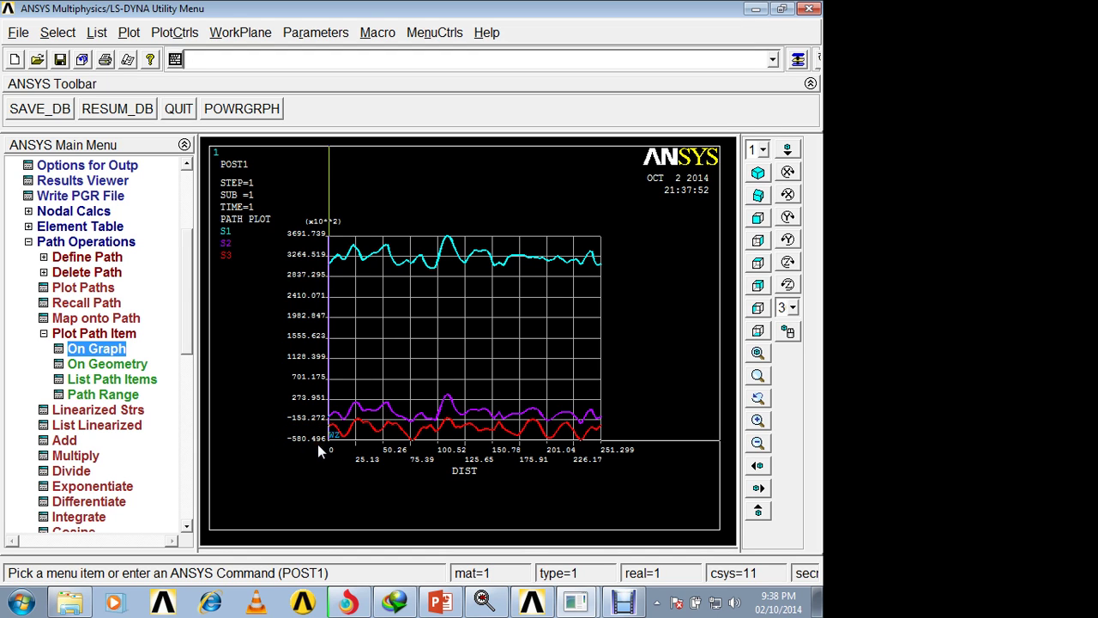
pyautogui.click(96, 348)
pyautogui.click(525, 316)
pyautogui.click(525, 303)
pyautogui.click(523, 291)
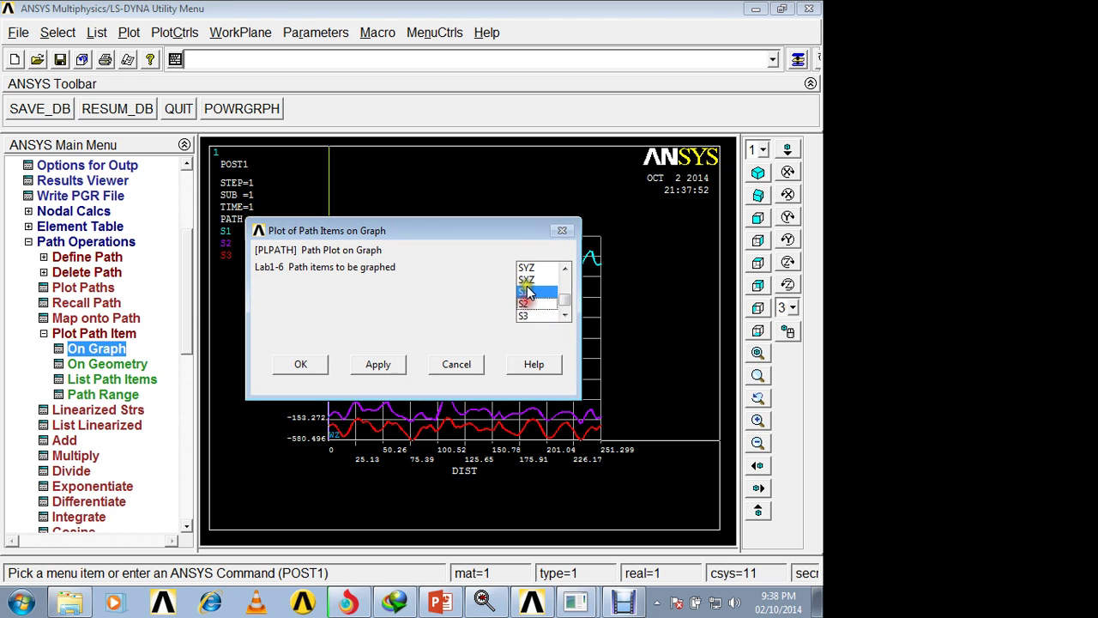
pyautogui.click(526, 280)
pyautogui.click(526, 280)
pyautogui.click(564, 315)
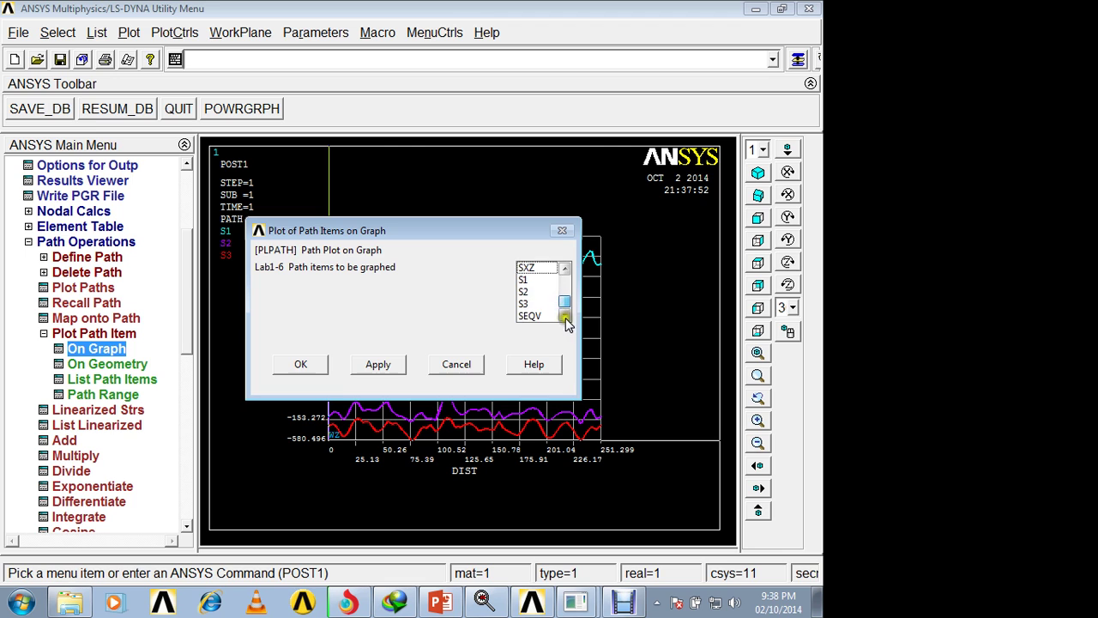
pyautogui.click(542, 315)
pyautogui.click(295, 364)
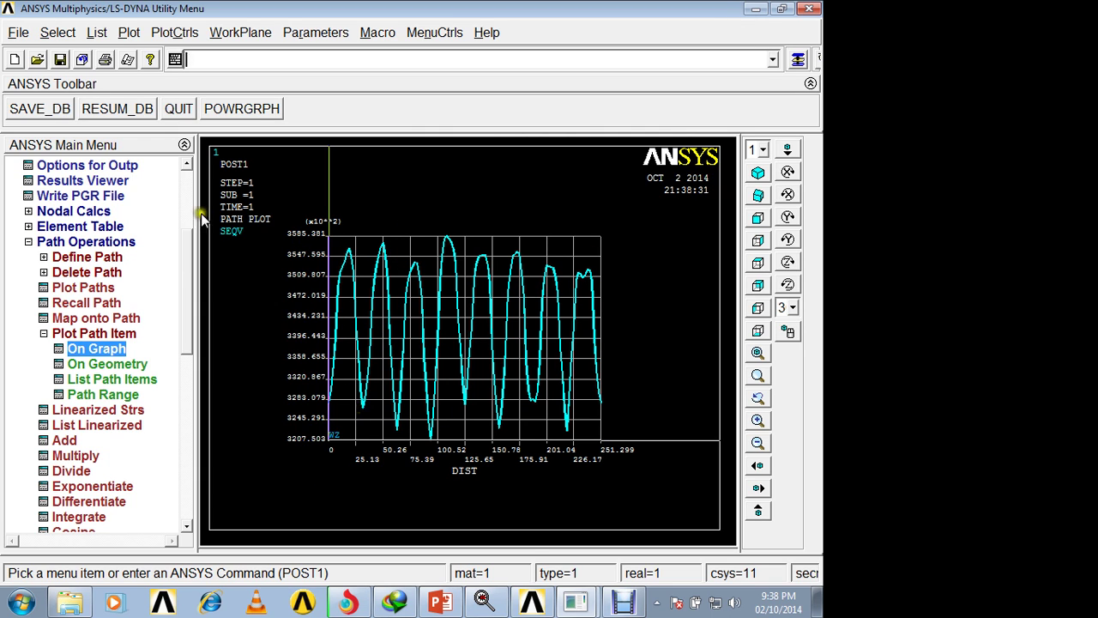
# Label the graph's X-axis "Circumference(mm)" and its Y-axis "Stress(N/mm2)" in the axes modifications for graph plots
pyautogui.click(286, 274)
pyautogui.click(168, 34)
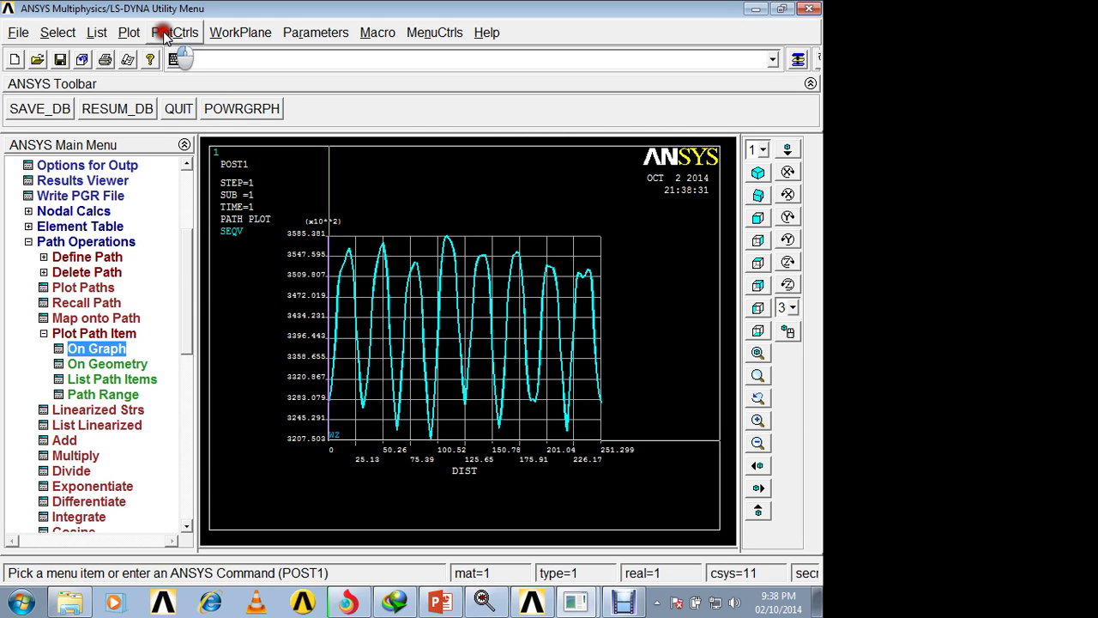
pyautogui.moveTo(311, 137)
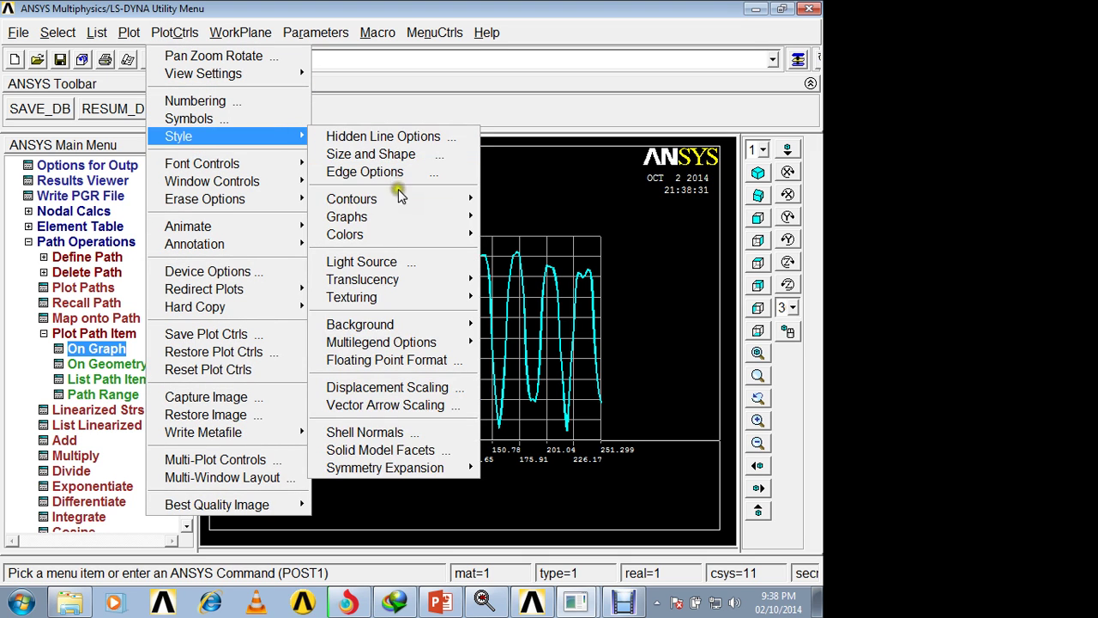
pyautogui.click(400, 216)
pyautogui.click(545, 269)
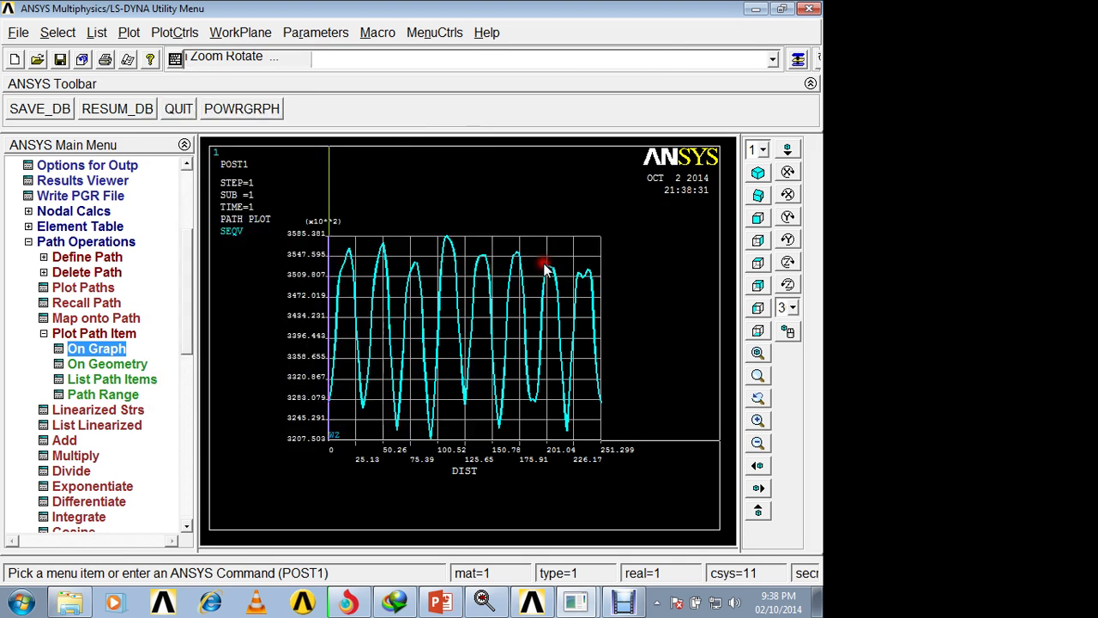
pyautogui.click(470, 79)
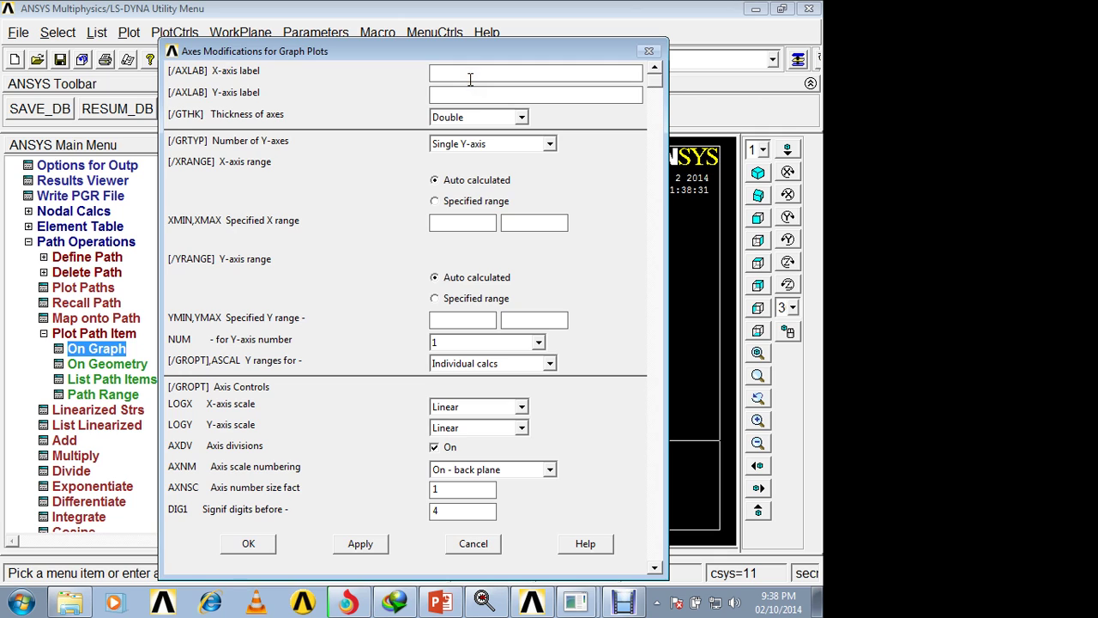
pyautogui.write('Circumference(mm)')
pyautogui.press('Left')
pyautogui.write('mm')
pyautogui.click(455, 97)
pyautogui.write('mm')
pyautogui.press('BackSpace')
pyautogui.press('BackSpace')
# Switch the graph's X-axis to a specified range and enter limits of -100000 and 100000
pyautogui.moveTo(445, 51); pyautogui.dragTo(831, 44)
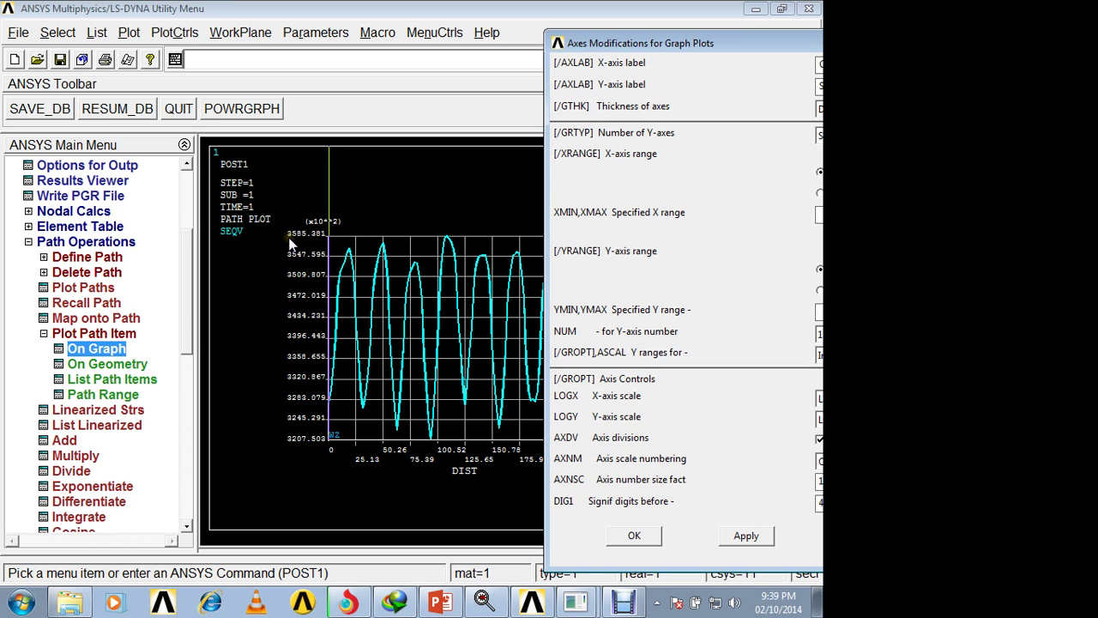
pyautogui.moveTo(711, 47); pyautogui.dragTo(447, 19)
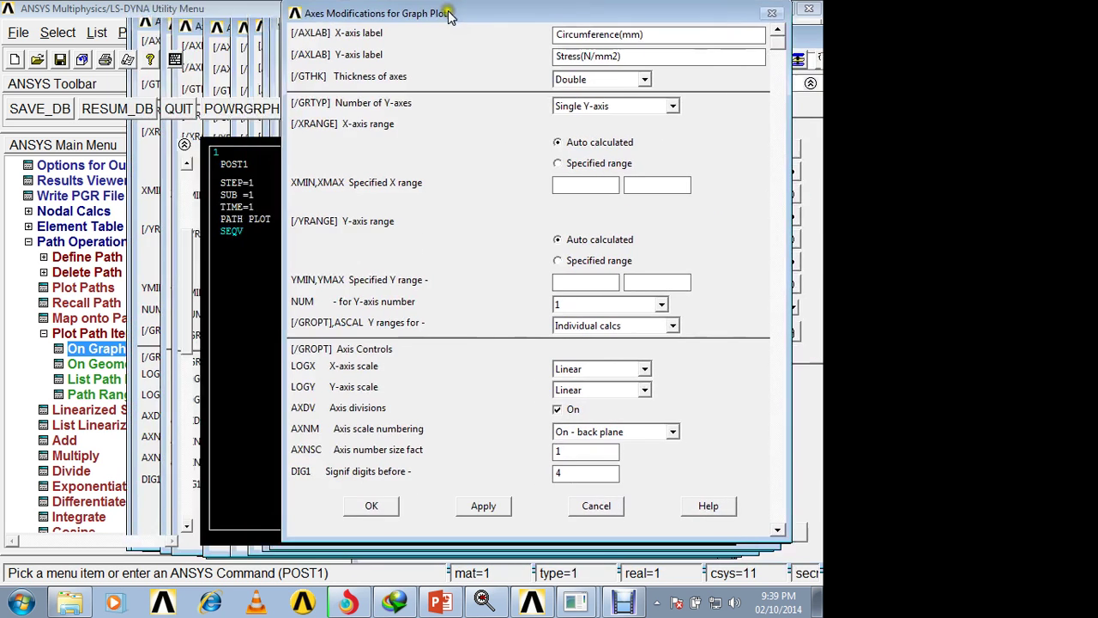
pyautogui.moveTo(778, 50)
pyautogui.mouseDown()
pyautogui.moveTo(779, 252)
pyautogui.moveTo(777, 65)
pyautogui.mouseUp()
pyautogui.click(777, 103)
pyautogui.click(581, 170)
pyautogui.click(581, 186)
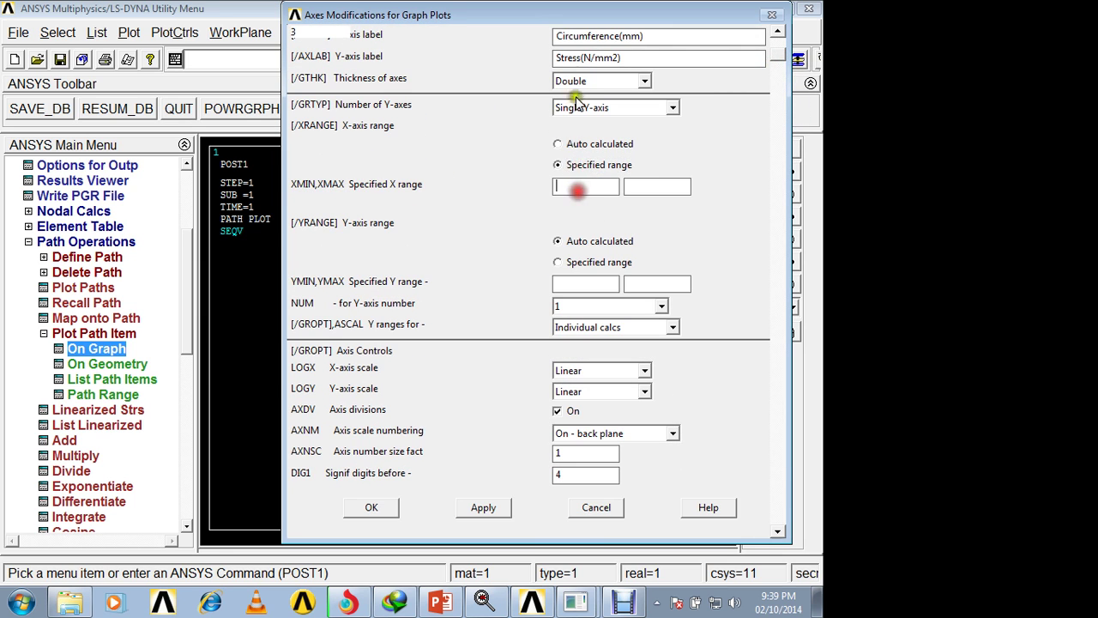
pyautogui.moveTo(580, 15); pyautogui.dragTo(669, 82)
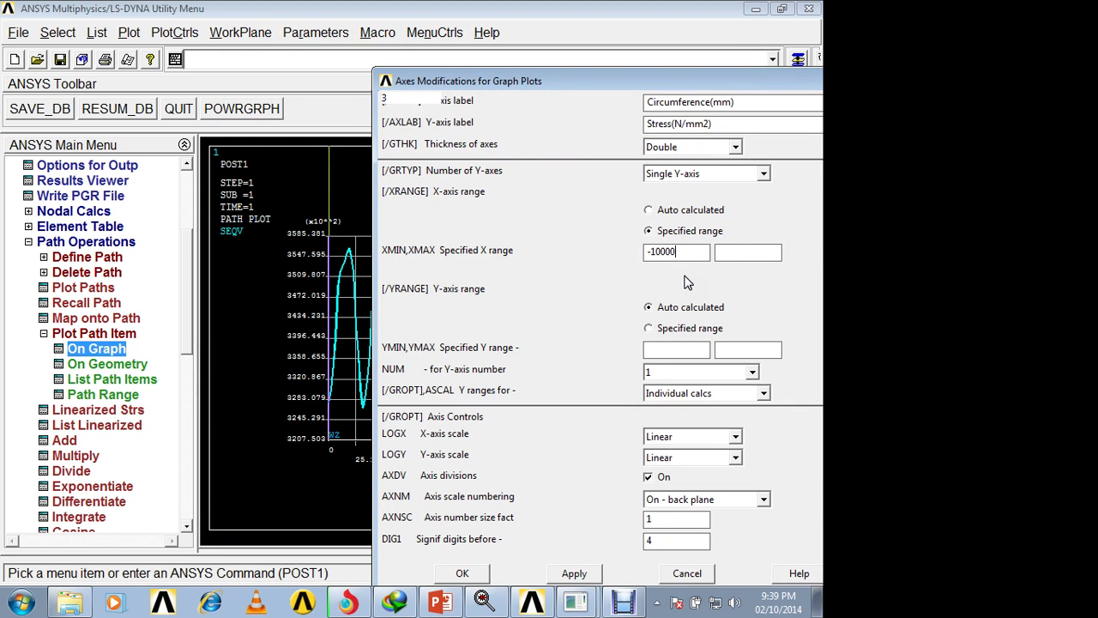
pyautogui.click(770, 252)
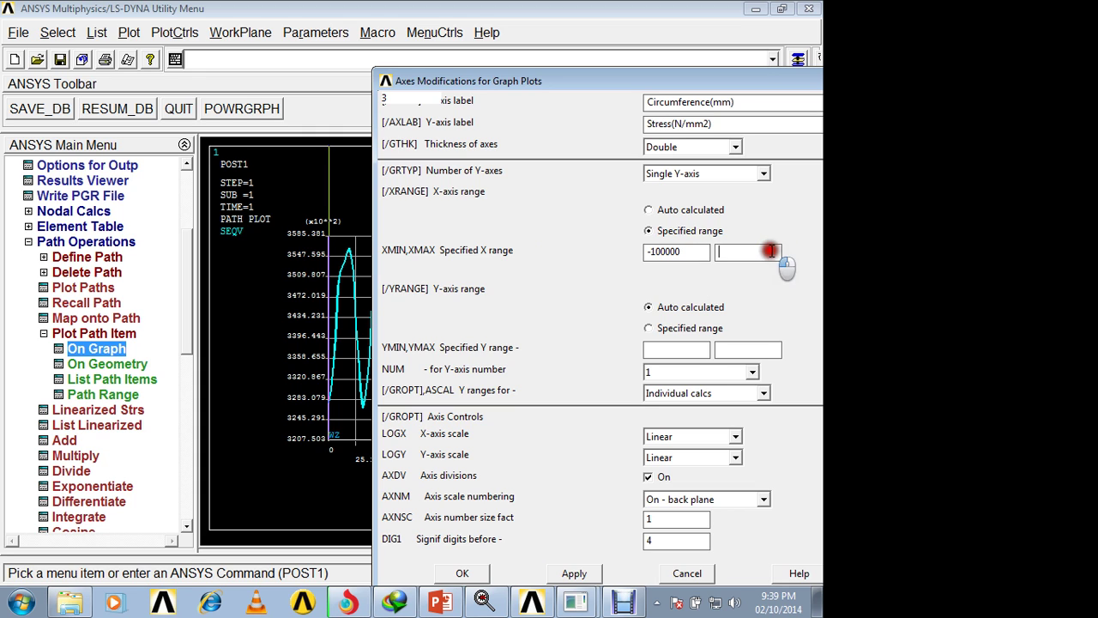
pyautogui.write('1')
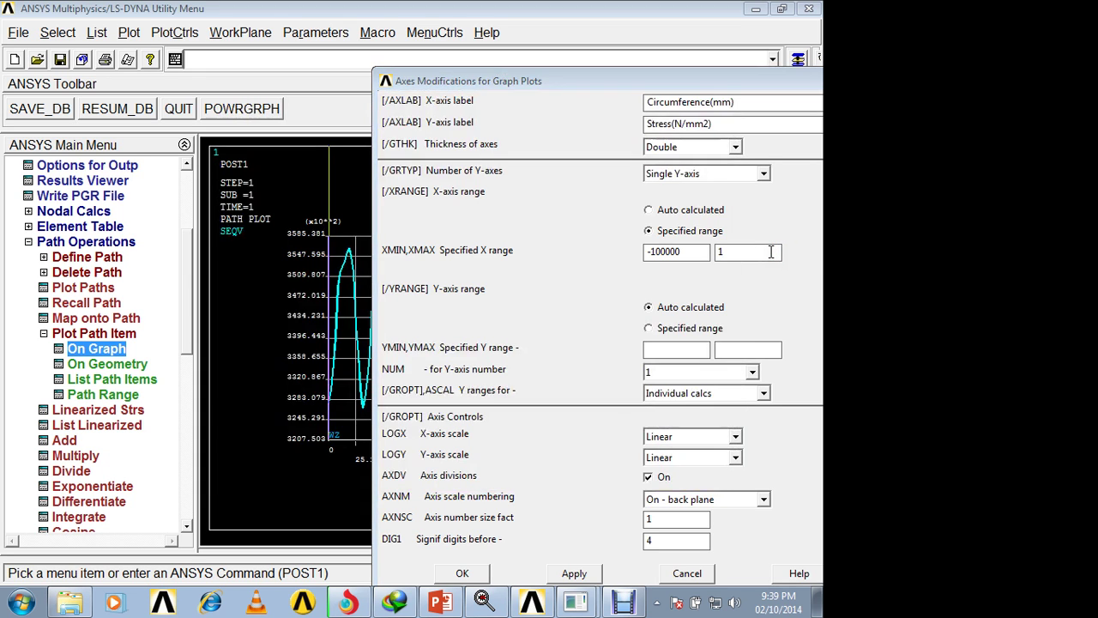
pyautogui.press('super+p')
pyautogui.press('Escape')
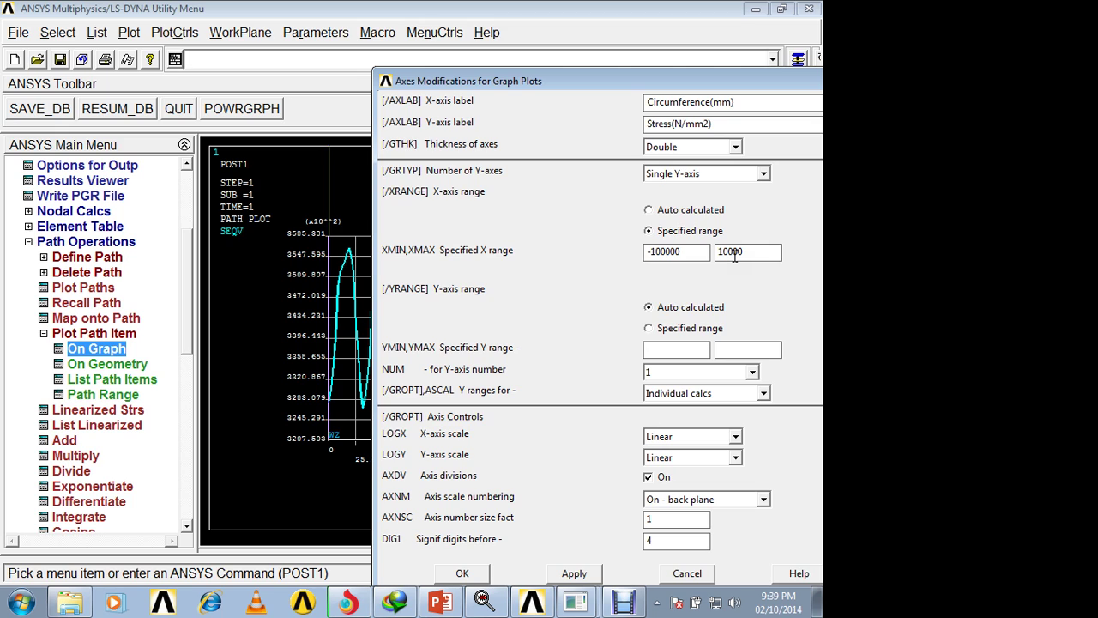
# Change the specified X-axis range to a minimum of 0 and a maximum of 255
pyautogui.doubleClick(660, 251)
pyautogui.moveTo(659, 252); pyautogui.dragTo(628, 258)
pyautogui.press('BackSpace')
pyautogui.moveTo(772, 79); pyautogui.dragTo(647, 89)
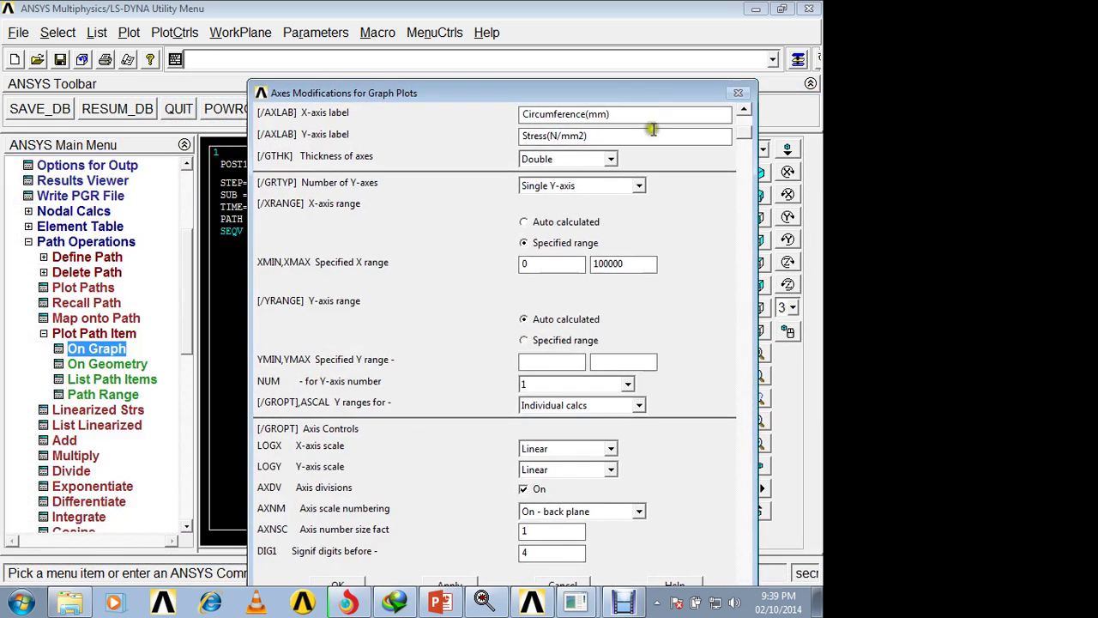
pyautogui.moveTo(638, 265); pyautogui.dragTo(525, 250)
pyautogui.write('255')
# Specify a Y-axis range from 1000 to 5000, accept the axis settings and replot the SEQV graph
pyautogui.click(569, 341)
pyautogui.click(566, 358)
pyautogui.write('-')
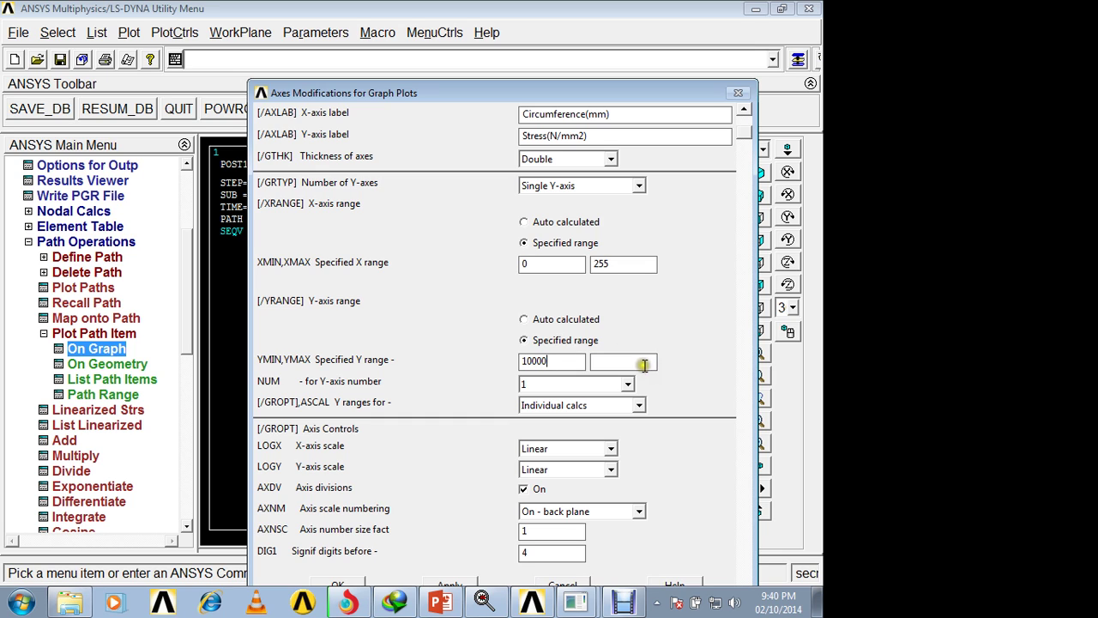
pyautogui.press('BackSpace')
pyautogui.click(621, 360)
pyautogui.moveTo(606, 98); pyautogui.dragTo(646, 20)
pyautogui.click(377, 507)
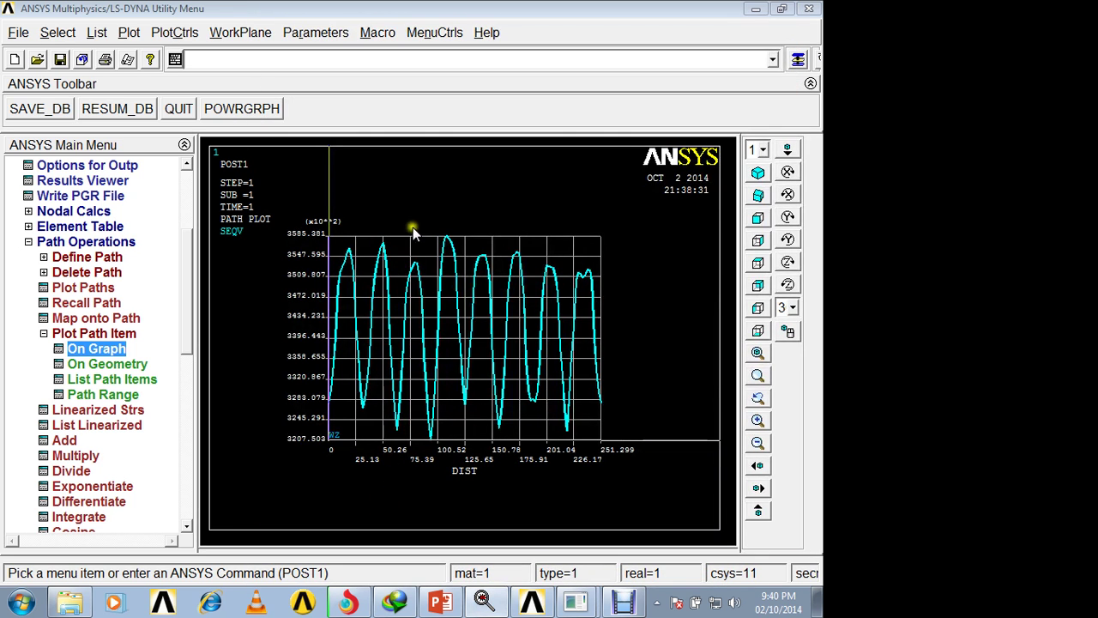
pyautogui.rightClick(426, 188)
pyautogui.click(469, 196)
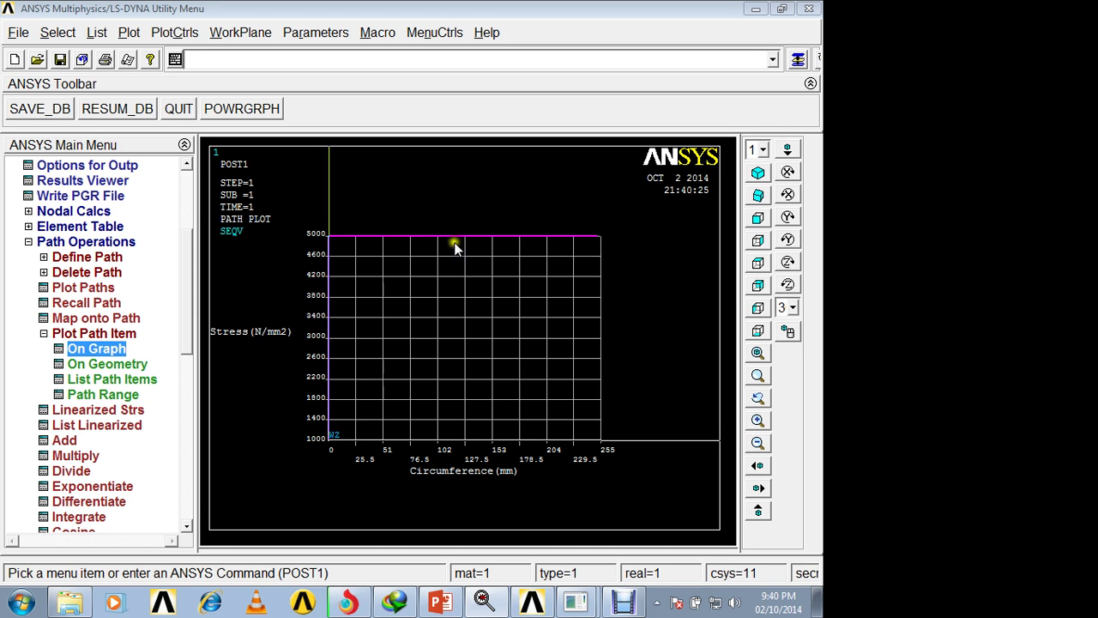
# Raise the specified Y-axis maximum to 1000000 in the graph's axes modifications and replot the SEQV graph
pyautogui.click(180, 33)
pyautogui.click(215, 139)
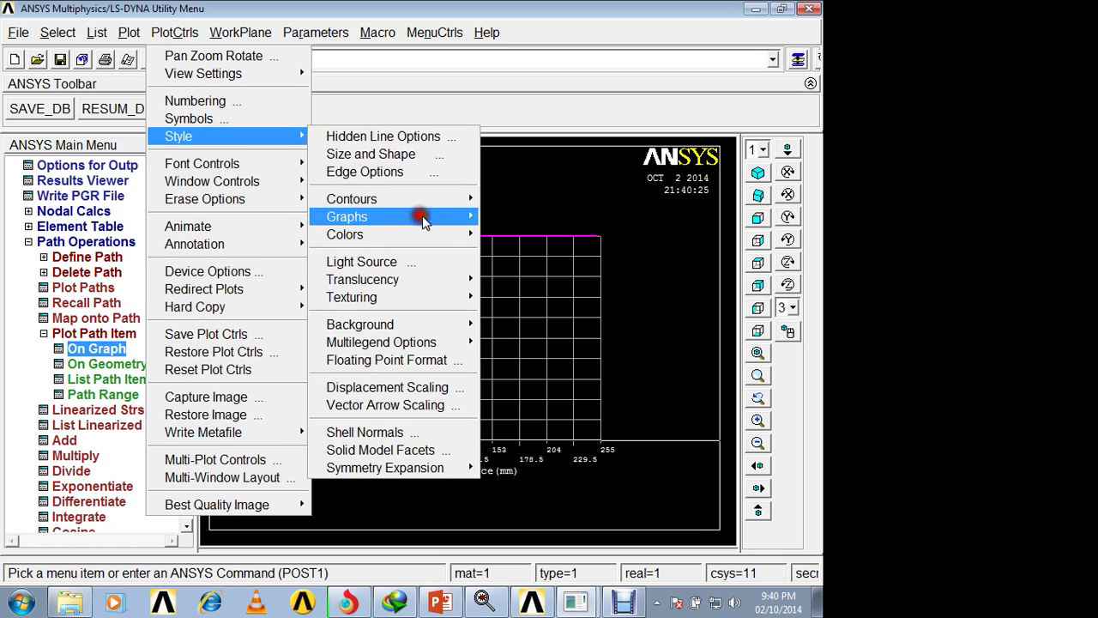
pyautogui.click(420, 216)
pyautogui.click(539, 270)
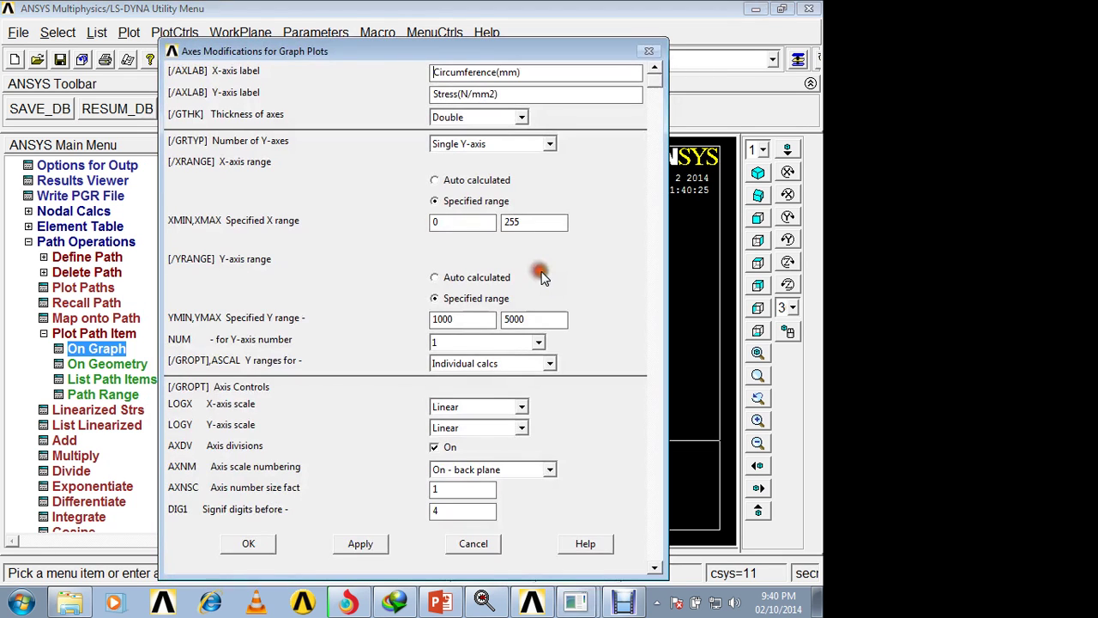
pyautogui.moveTo(531, 318); pyautogui.dragTo(482, 319)
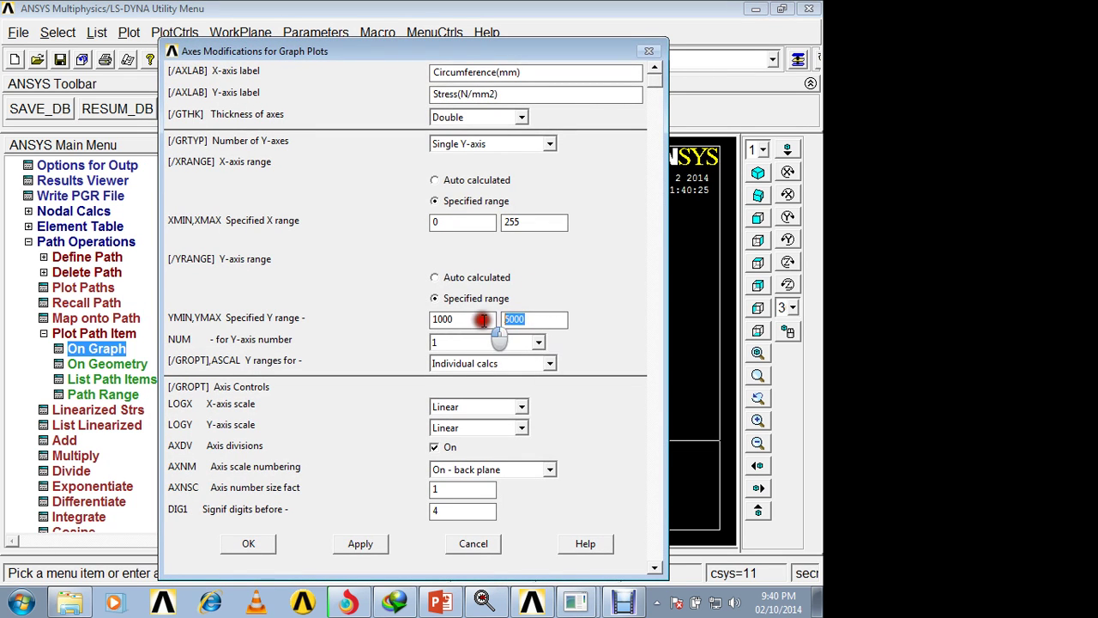
pyautogui.write('1')
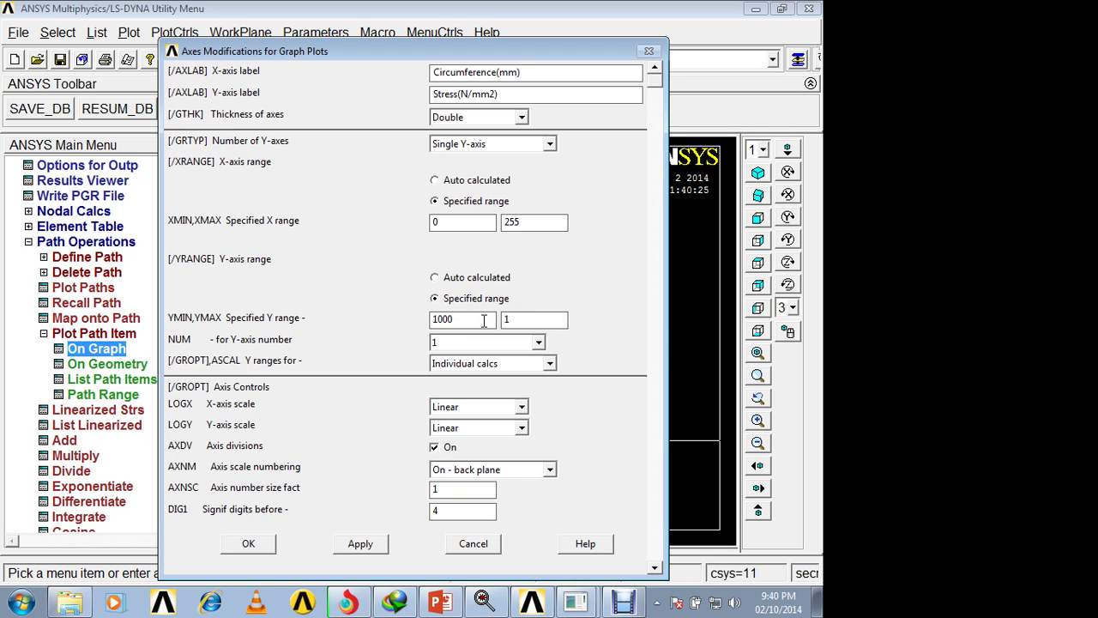
pyautogui.write('000000')
pyautogui.click(251, 541)
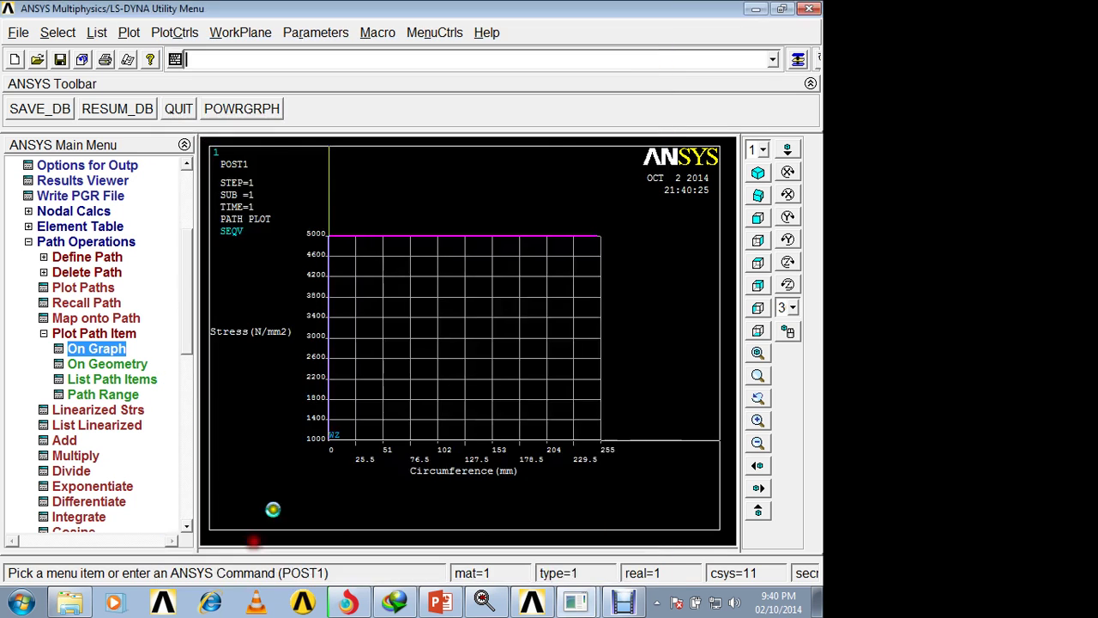
pyautogui.rightClick(383, 222)
pyautogui.click(418, 230)
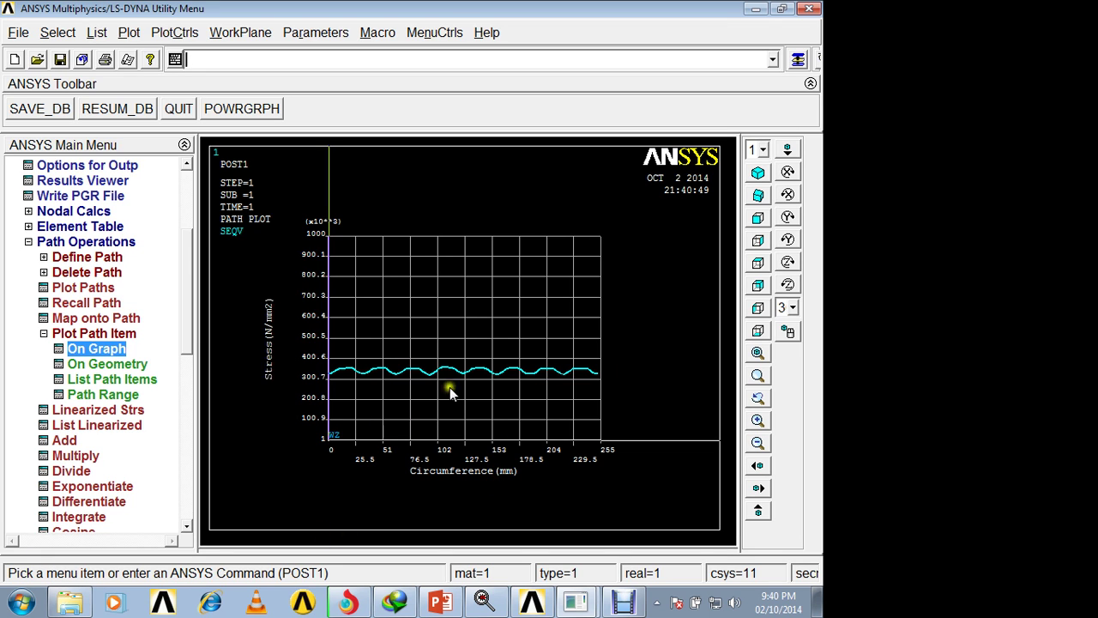
# Capture the stress graph as an image, check the image's save options and close the captured image
pyautogui.click(170, 32)
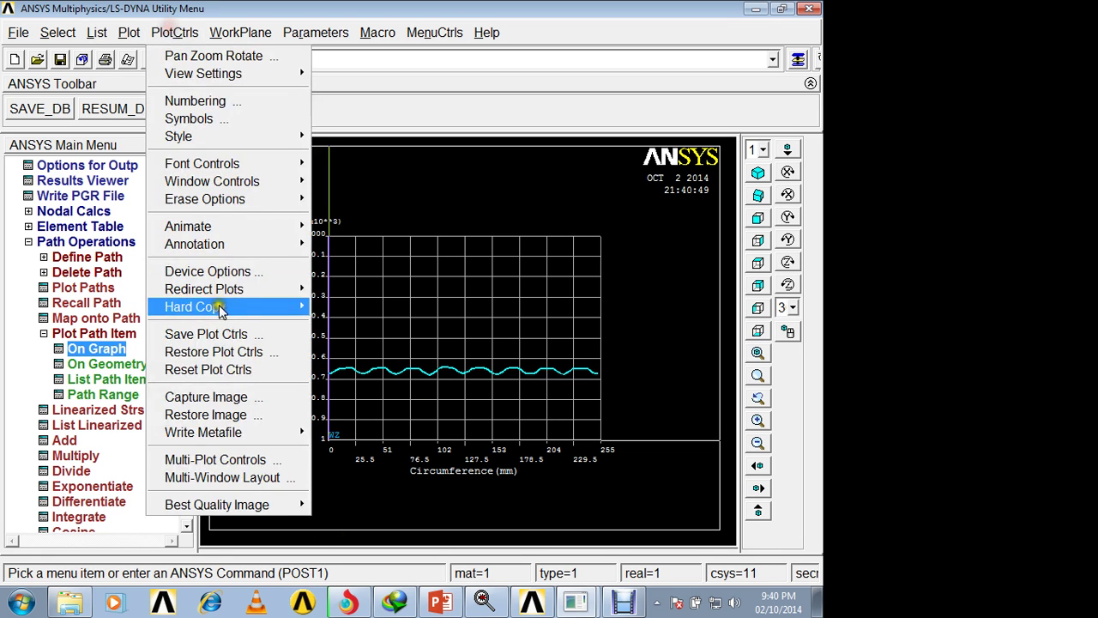
pyautogui.click(223, 395)
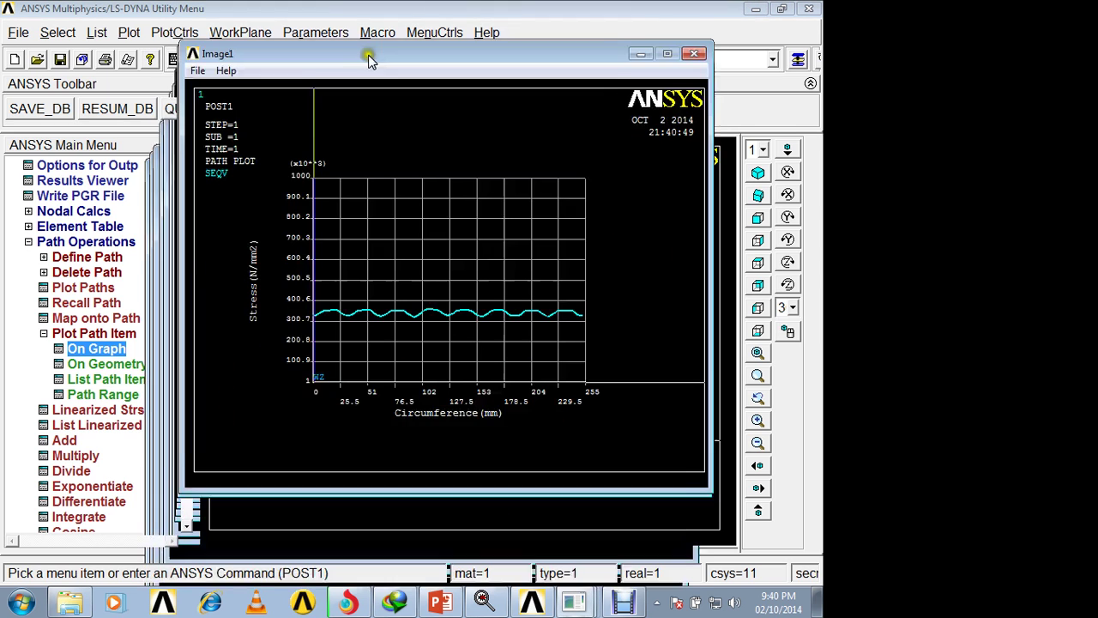
pyautogui.click(200, 60)
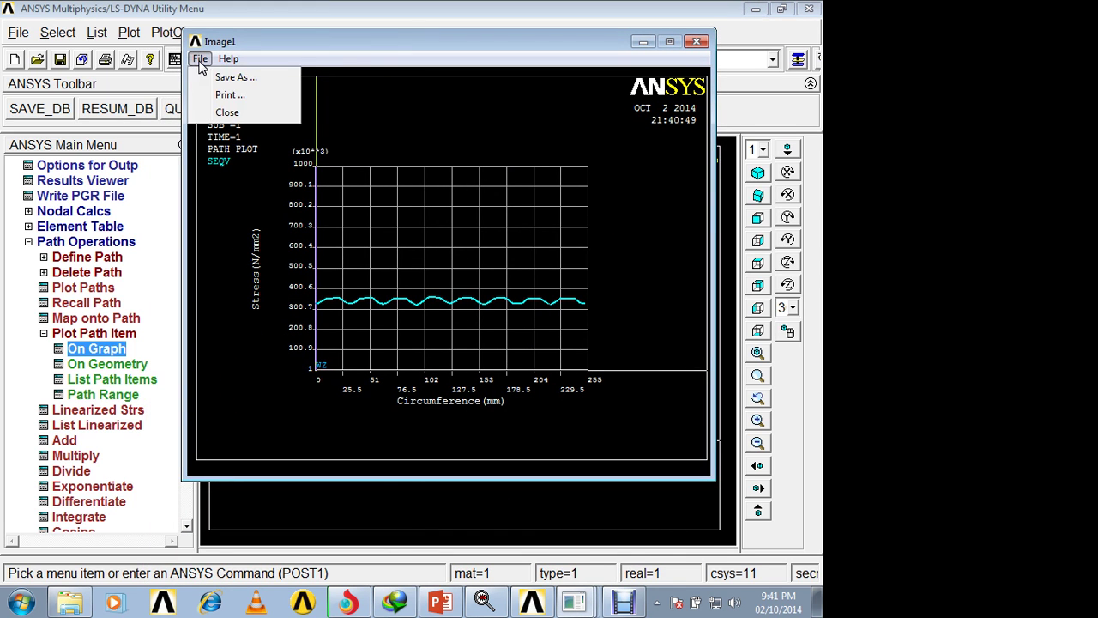
pyautogui.click(259, 81)
pyautogui.click(200, 60)
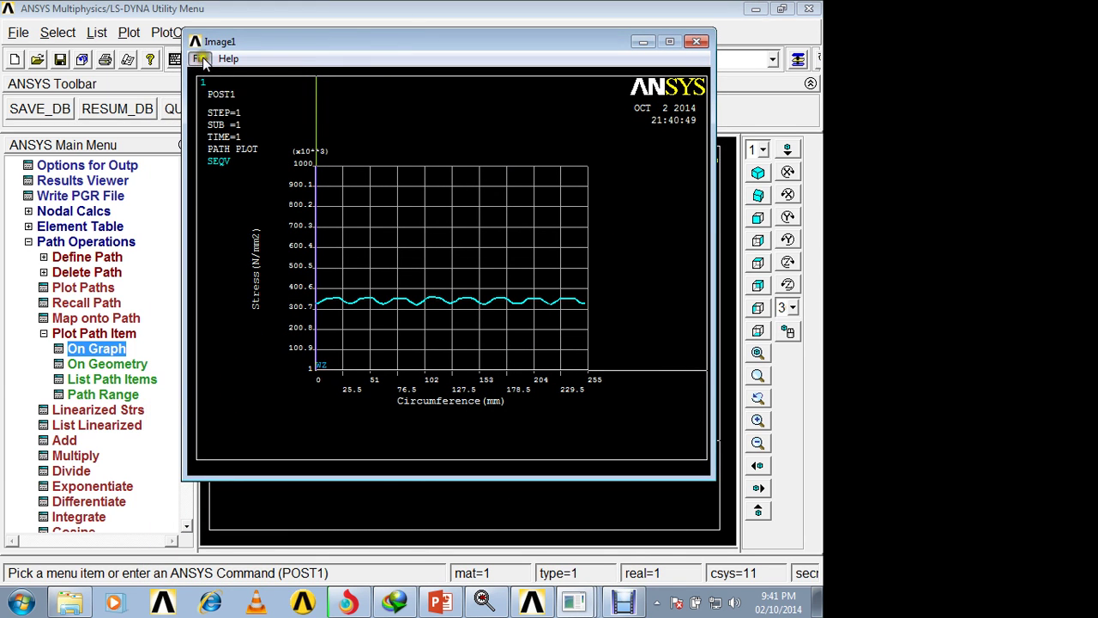
pyautogui.click(202, 60)
pyautogui.click(699, 43)
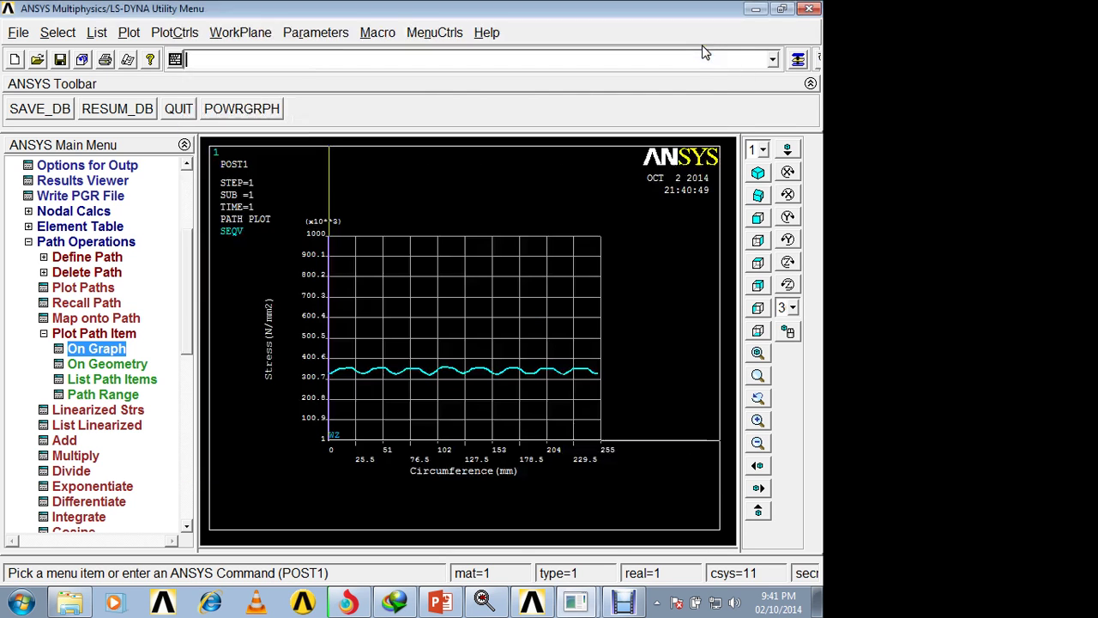
# Display the meshed cylinder with Multi-Plots and show it in isometric view
pyautogui.click(127, 35)
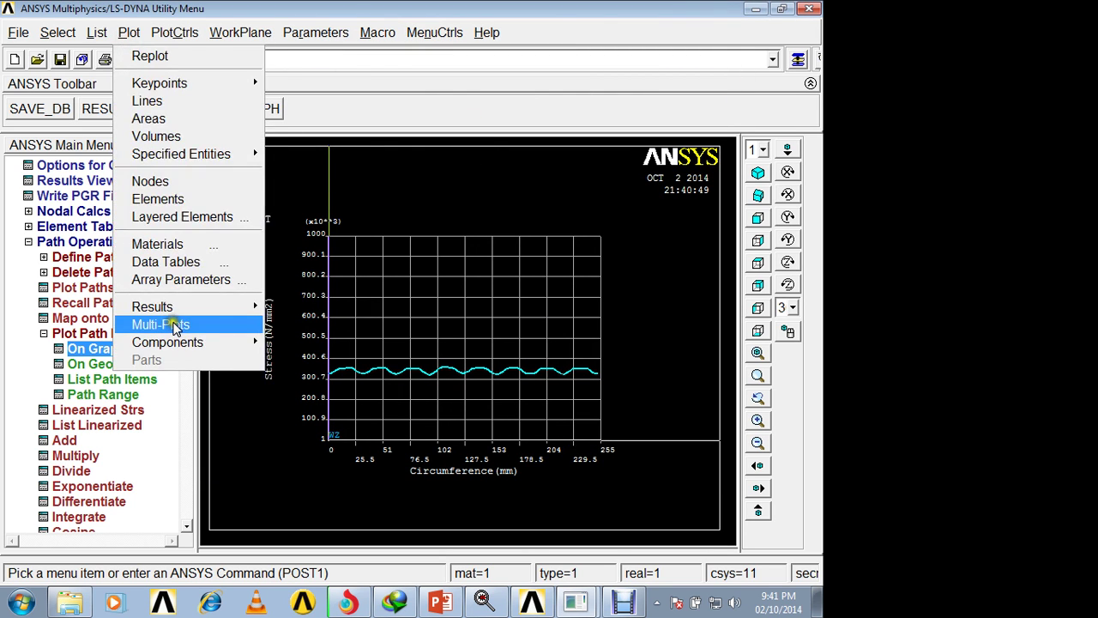
pyautogui.click(163, 320)
pyautogui.click(758, 174)
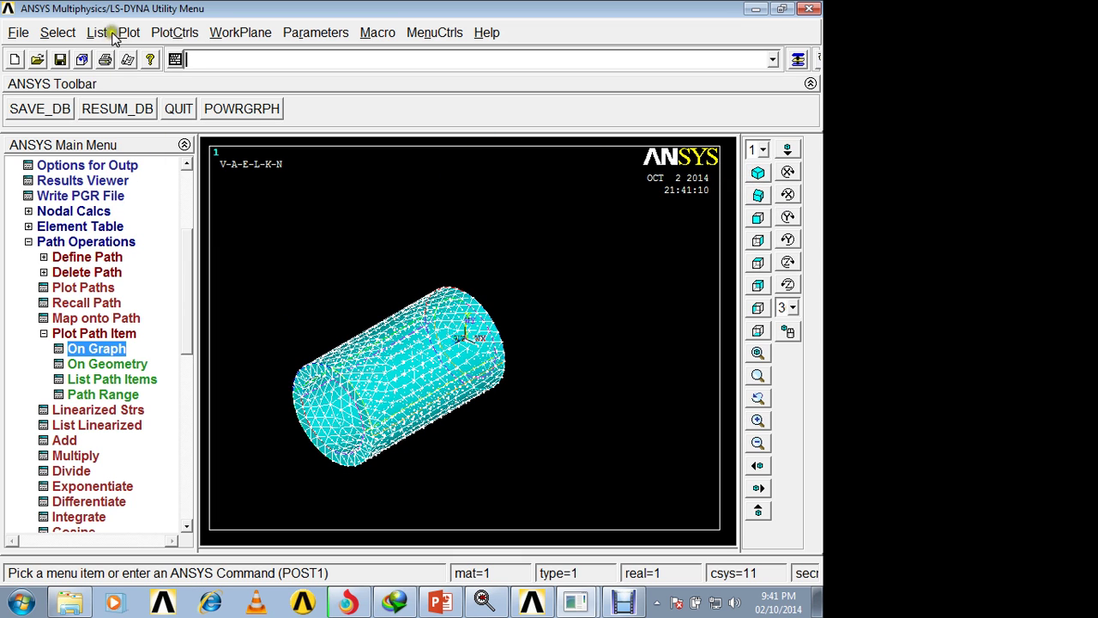
# Animate the deformed results with von Mises stress SEQV contours, using 10 frames and a 0.5-second delay, and stop and close the animation
pyautogui.click(174, 32)
pyautogui.click(261, 226)
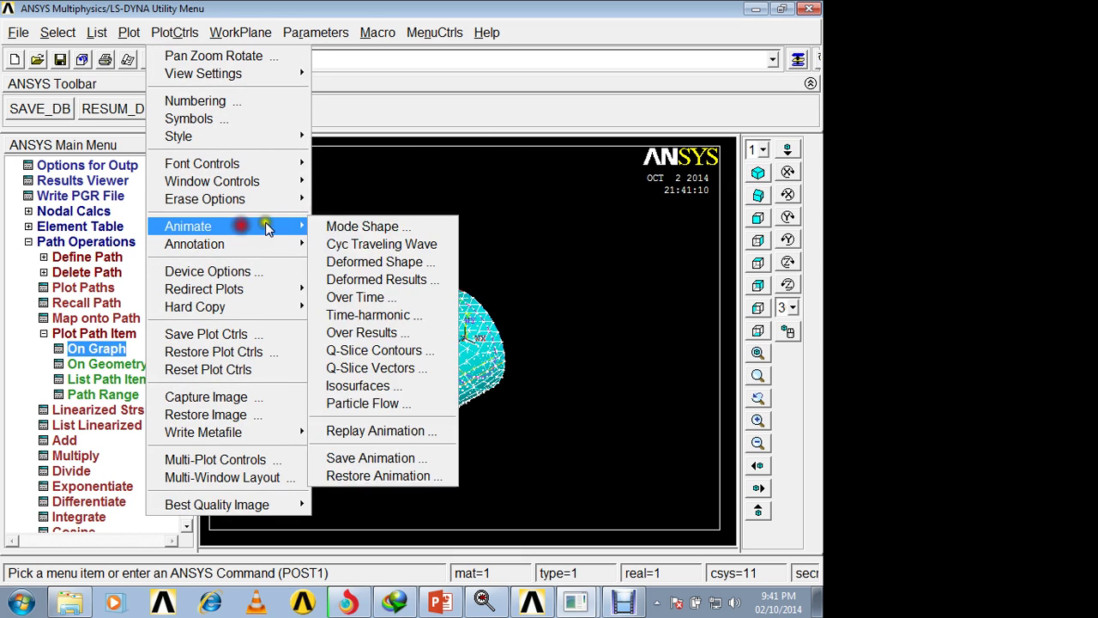
pyautogui.click(369, 281)
pyautogui.click(434, 305)
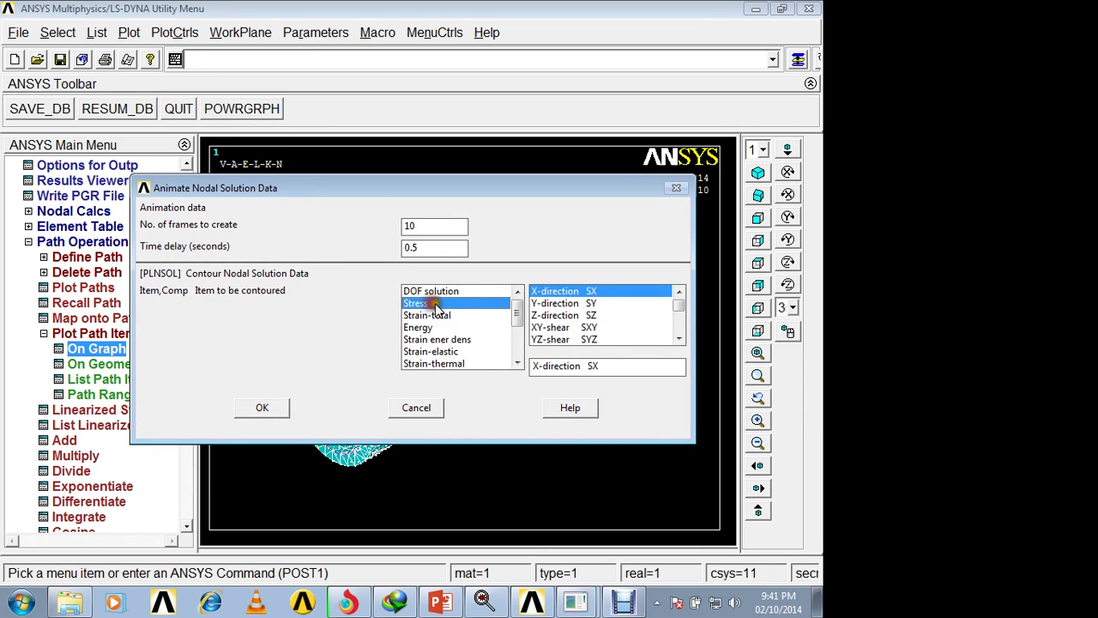
pyautogui.click(679, 339)
pyautogui.click(678, 339)
pyautogui.click(678, 339)
pyautogui.click(678, 339)
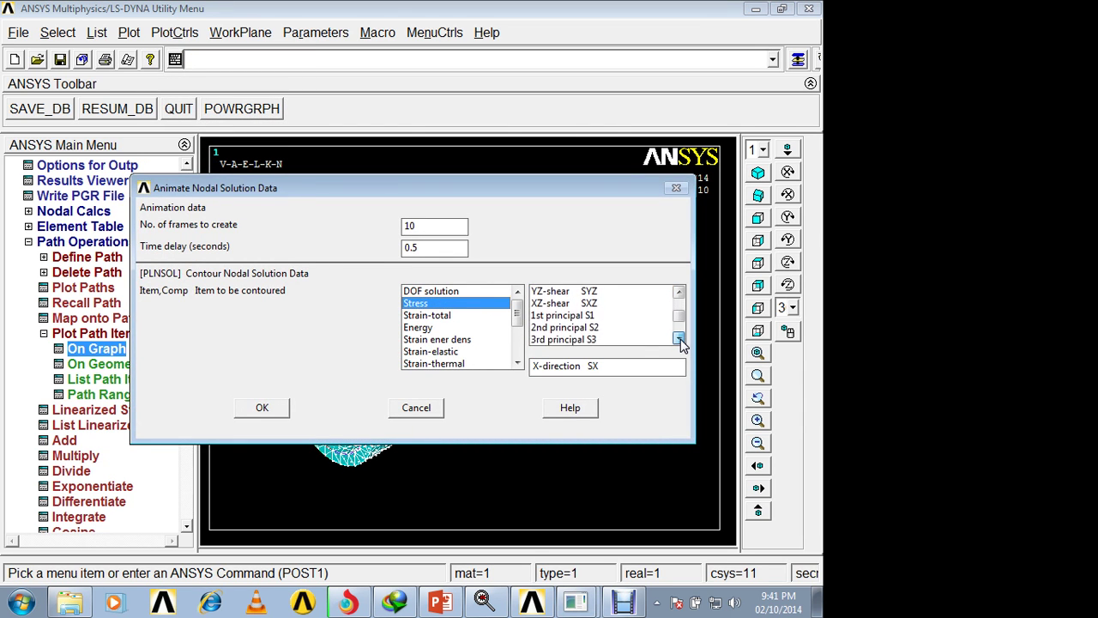
pyautogui.click(679, 339)
pyautogui.click(679, 339)
pyautogui.click(571, 304)
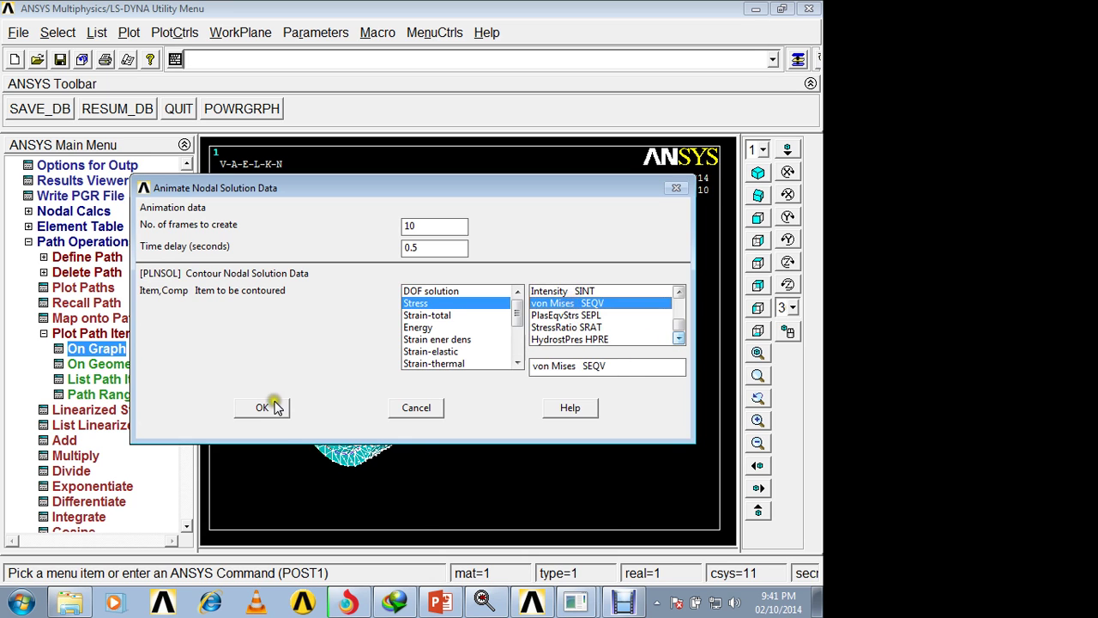
pyautogui.click(266, 406)
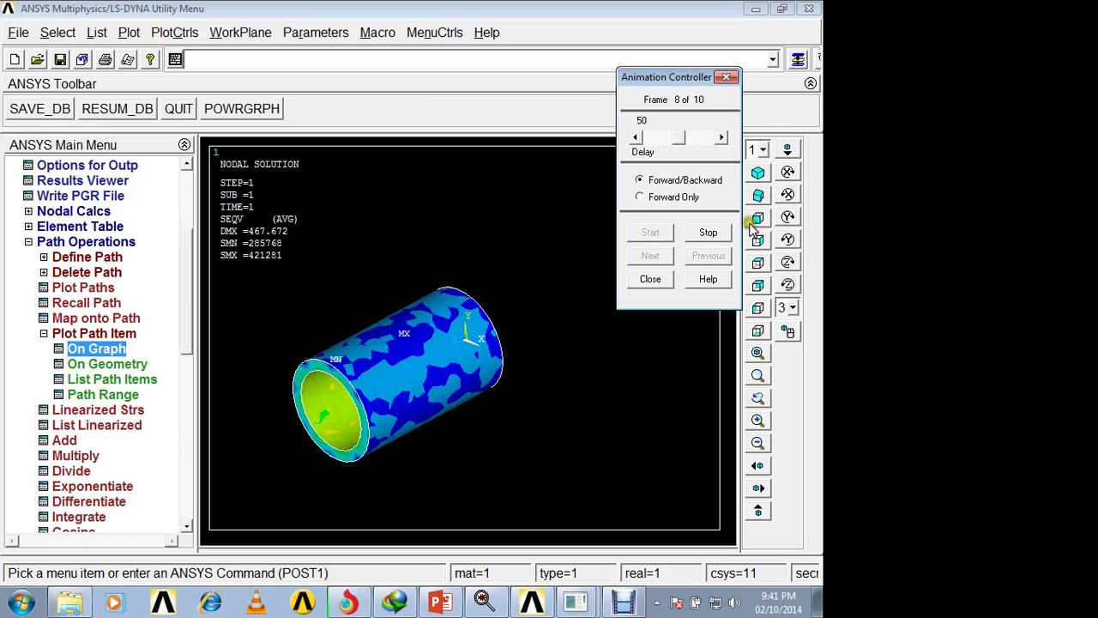
pyautogui.click(712, 234)
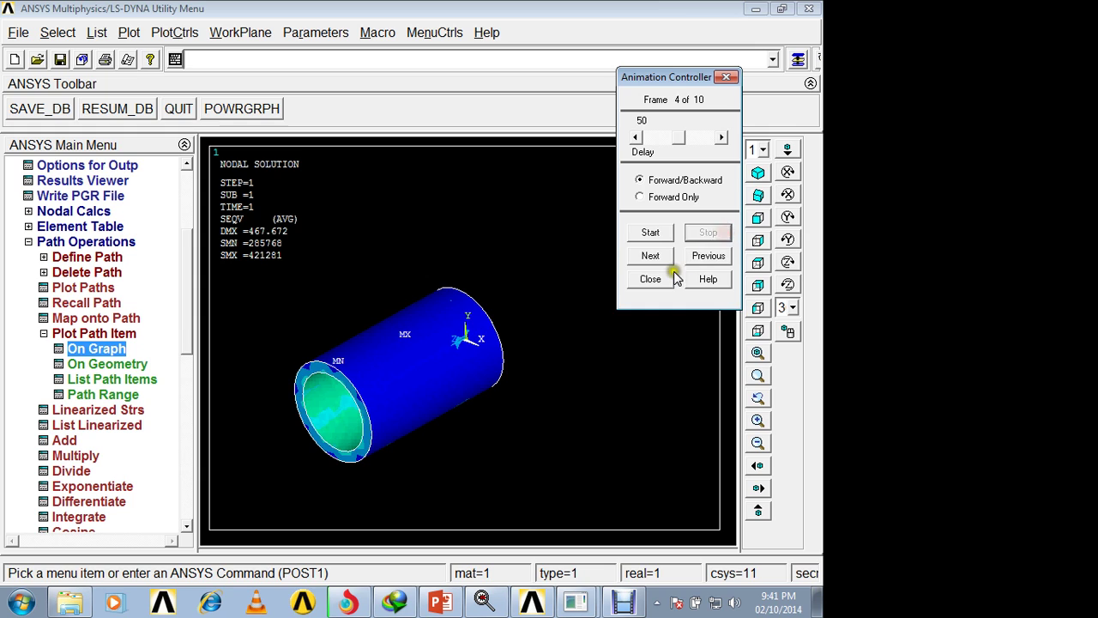
pyautogui.click(656, 279)
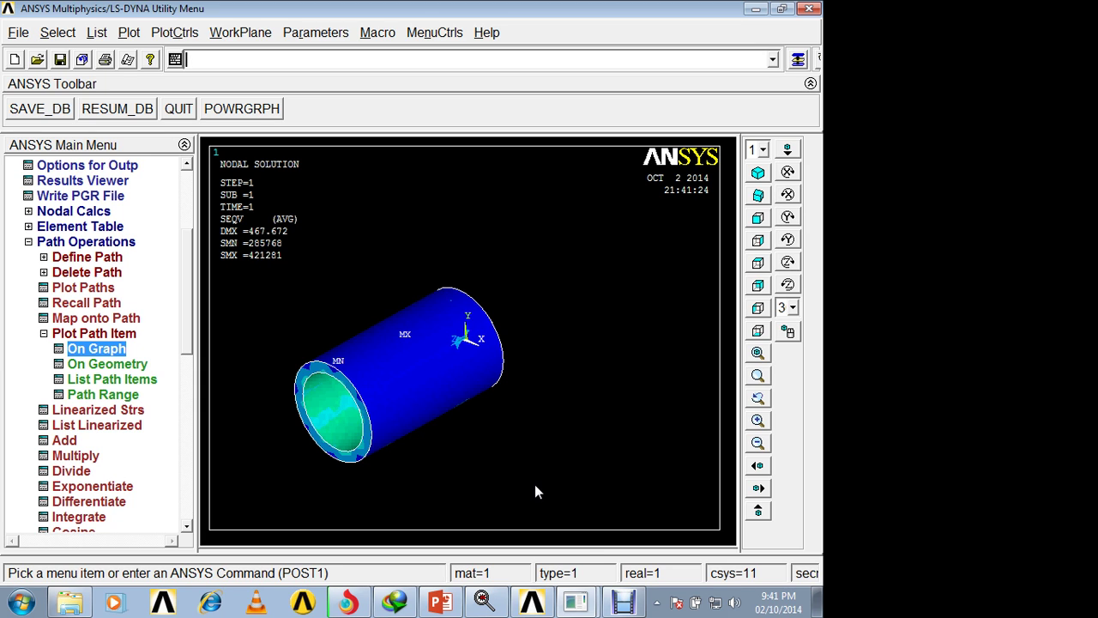
pyautogui.click(624, 603)
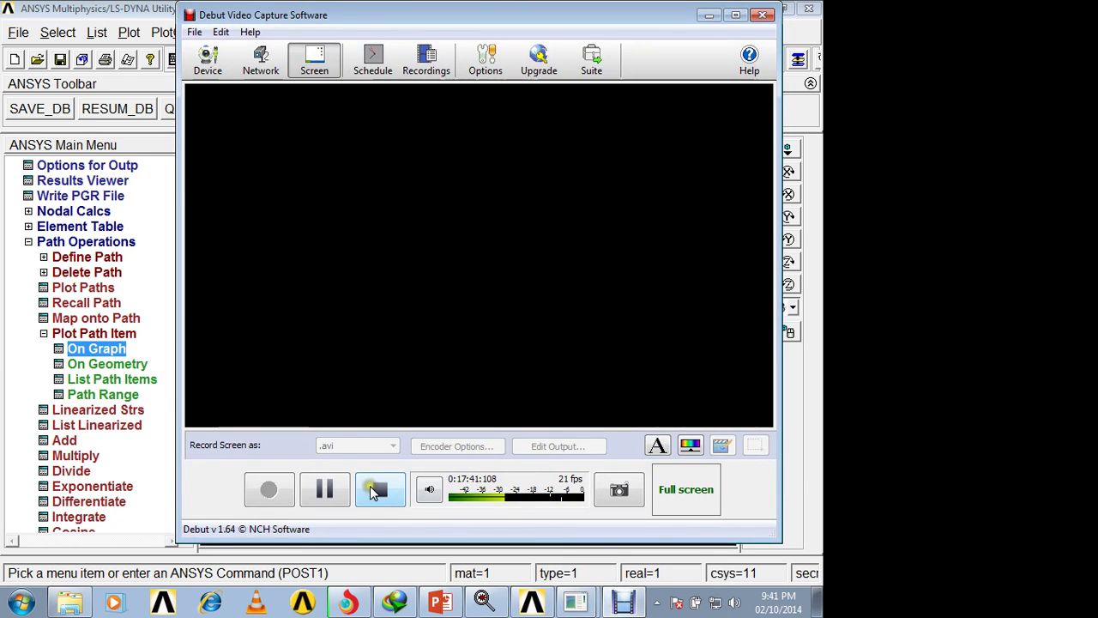